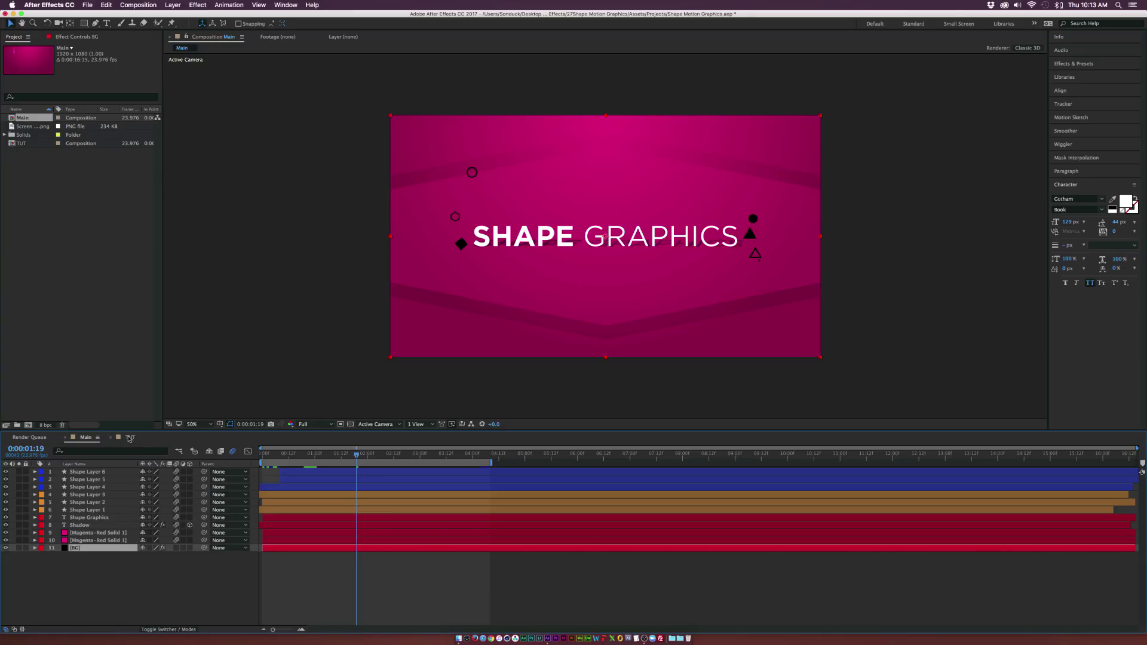
Switch to the TUT composition and examine the BG layer's Gradient Ramp settings.
left_click(130, 439)
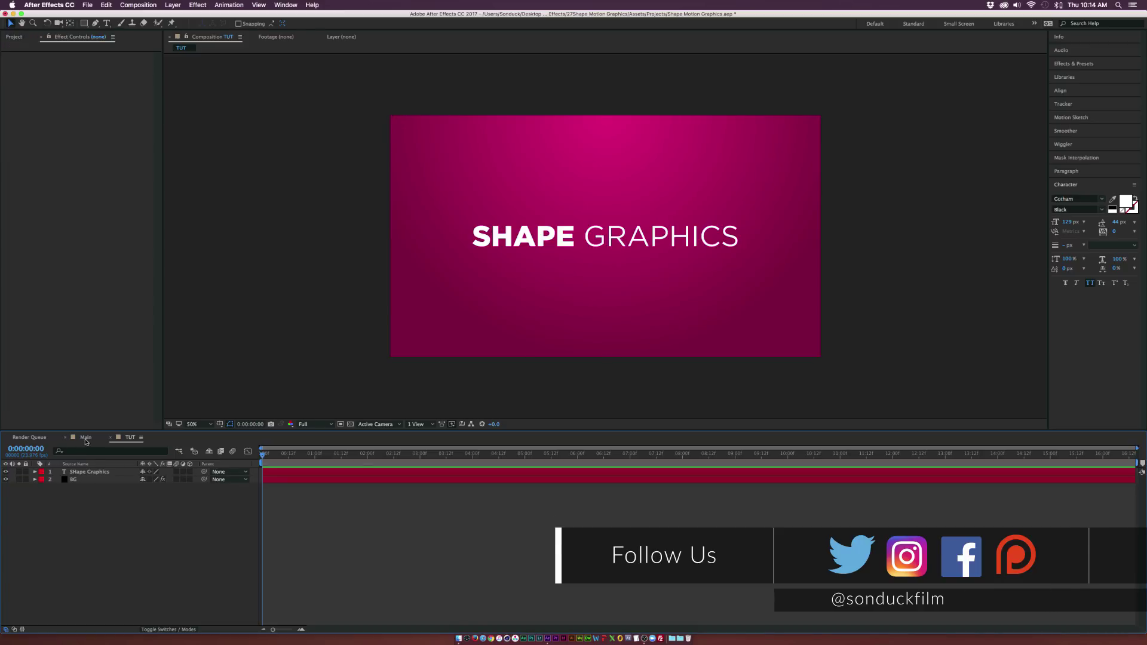
left_click(86, 440)
left_click(127, 439)
left_click(72, 479)
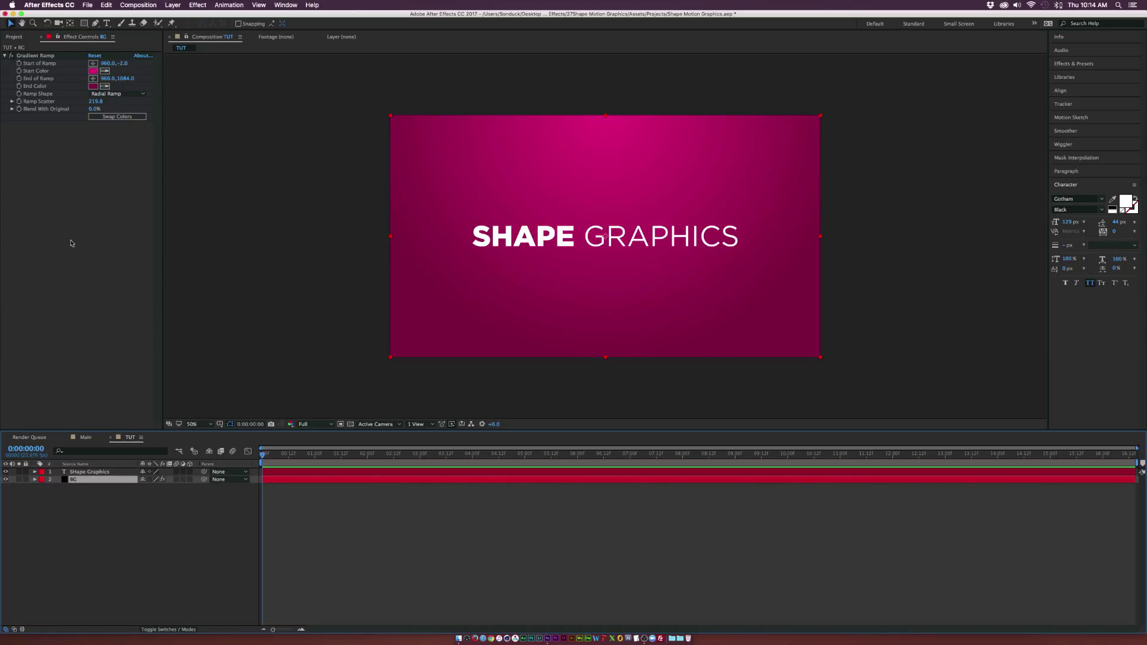
left_click(185, 560)
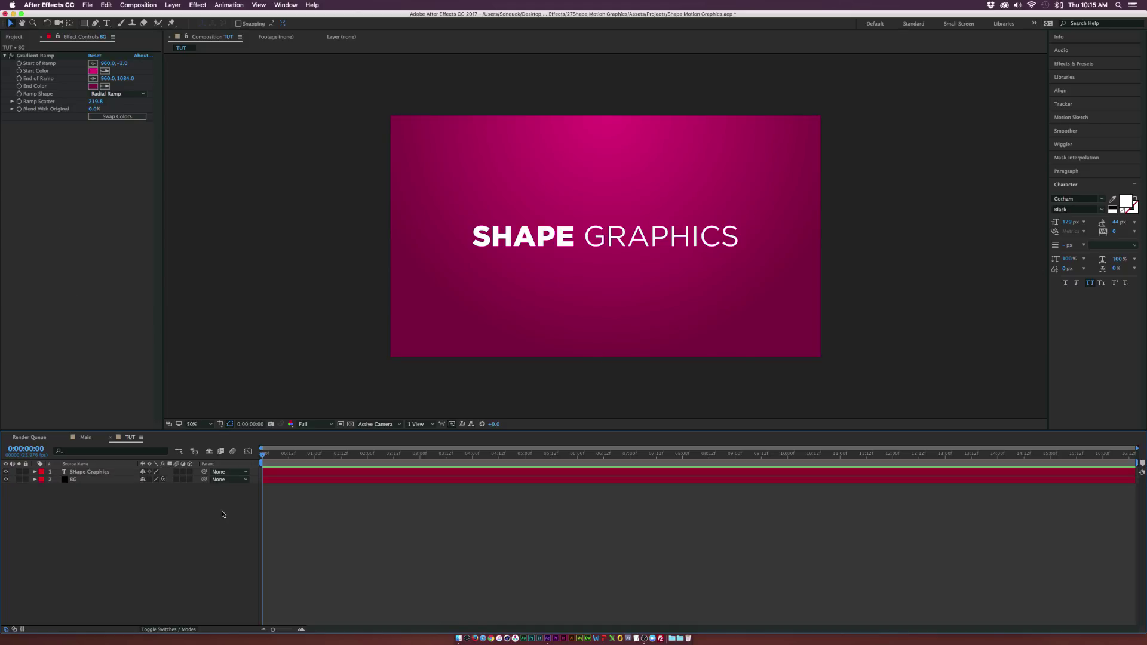
Add a Position animator to the Shape Graphics text layer and set its vertical offset to about -639, above the frame.
left_click(107, 473)
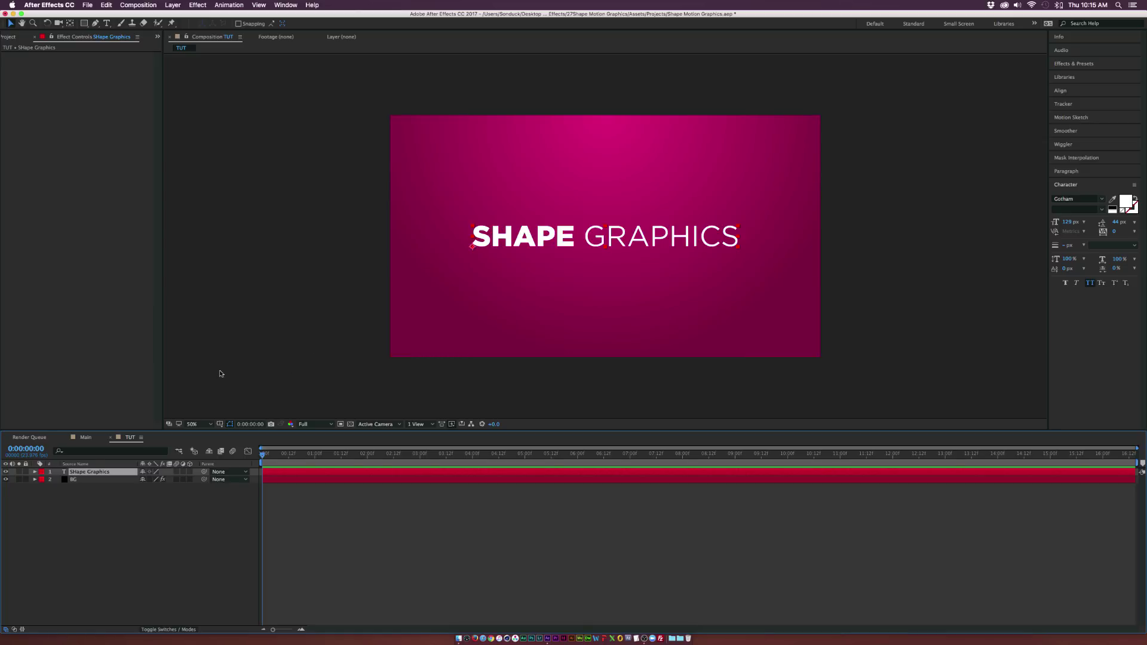
left_click(34, 473)
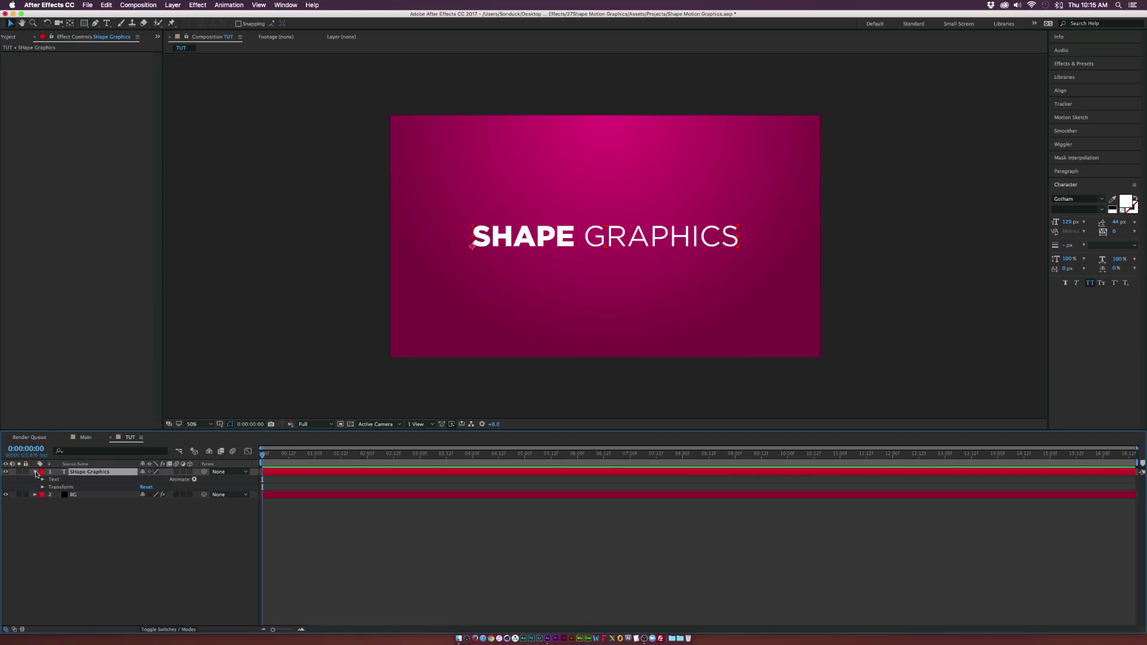
left_click(194, 480)
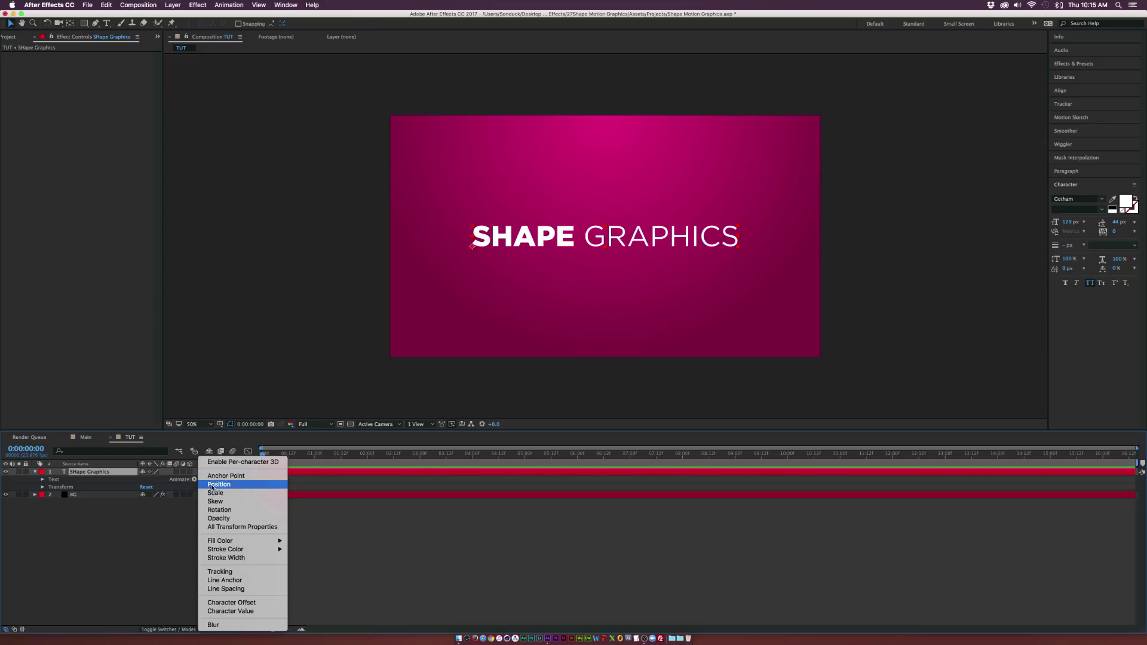
left_click(216, 486)
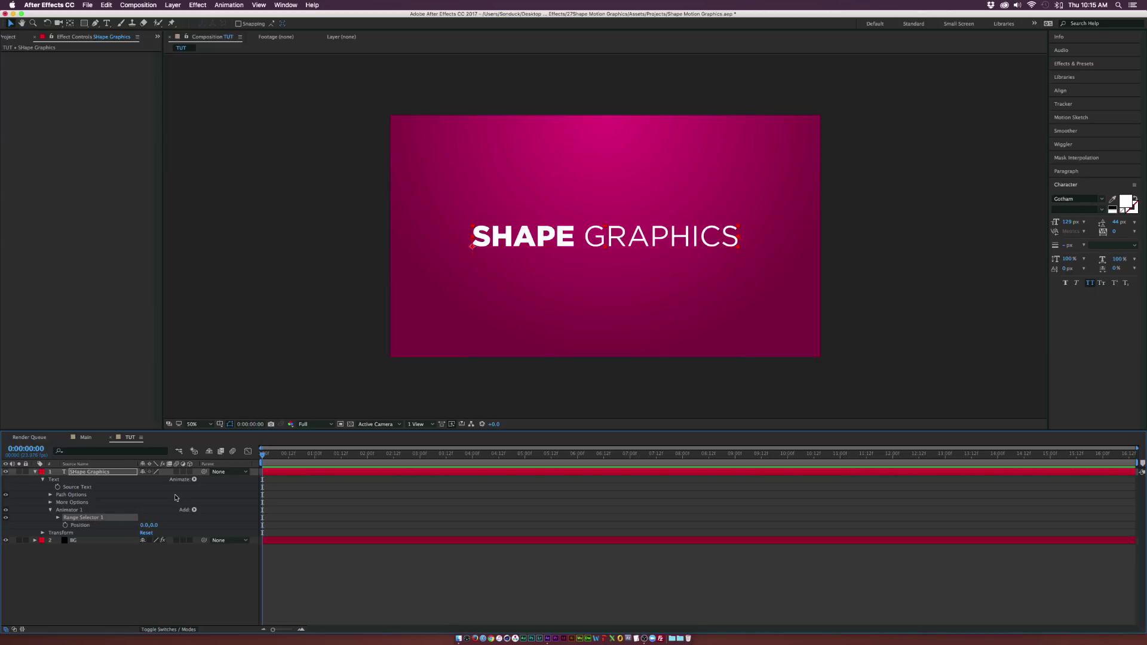
left_click_drag(156, 526, 86, 526)
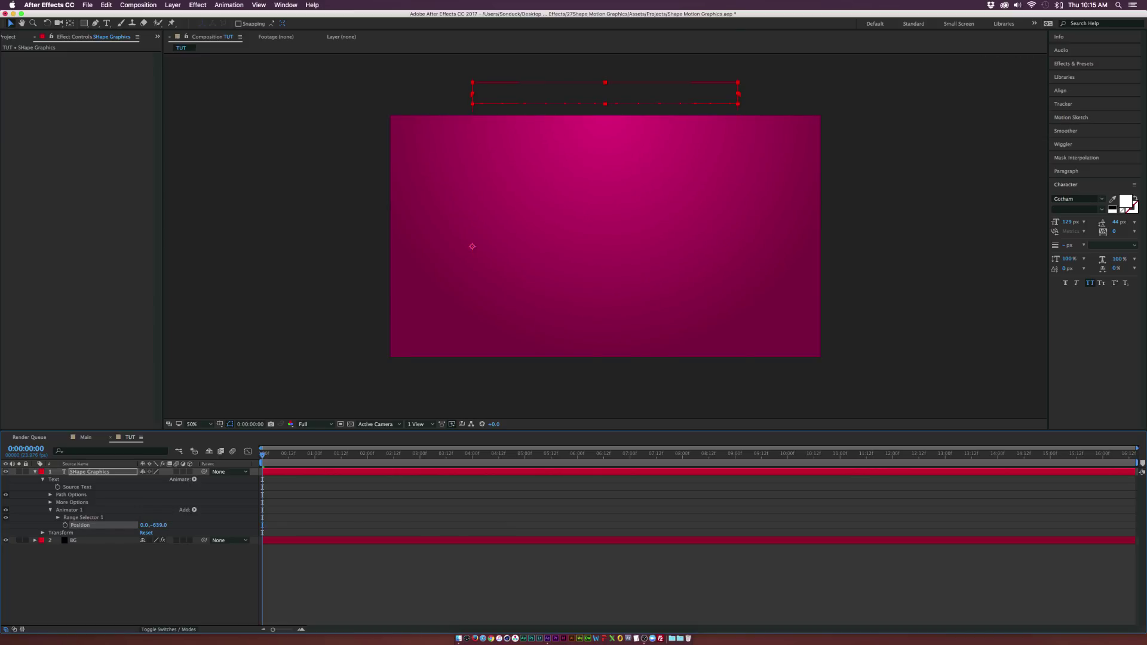
Keyframe the Position animator's Range Selector Start from 0% at the first frame to 100% at 0:00:01:16, with the composition fitted to the viewer.
left_click(271, 454)
left_click_drag(296, 459, 262, 456)
left_click(197, 425)
left_click(199, 434)
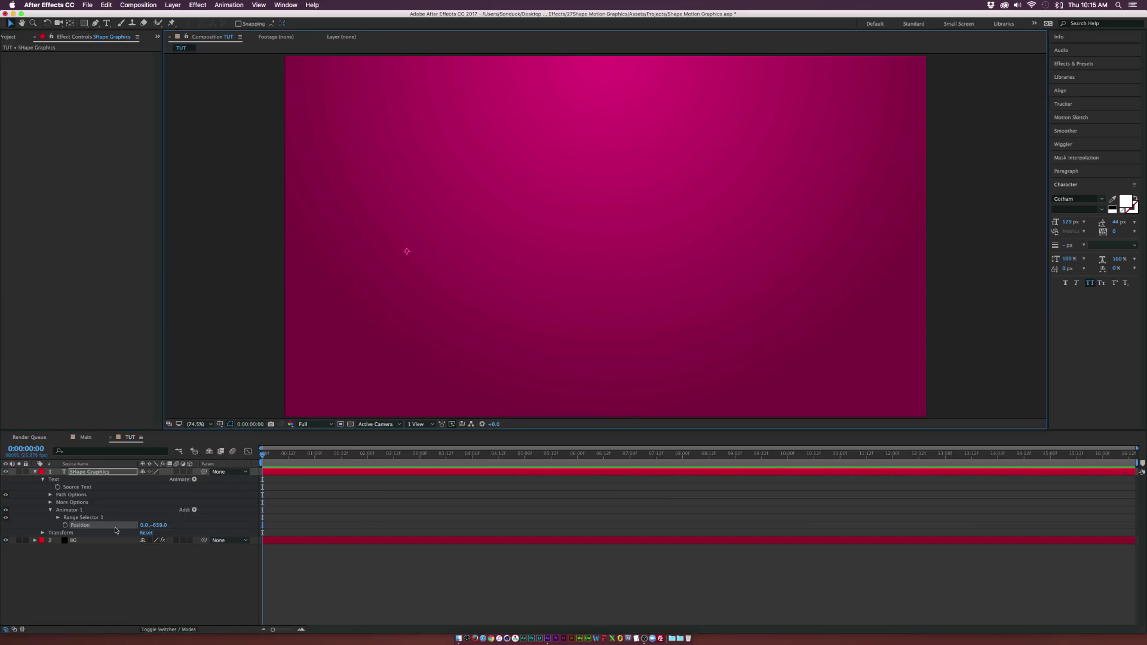
left_click(58, 518)
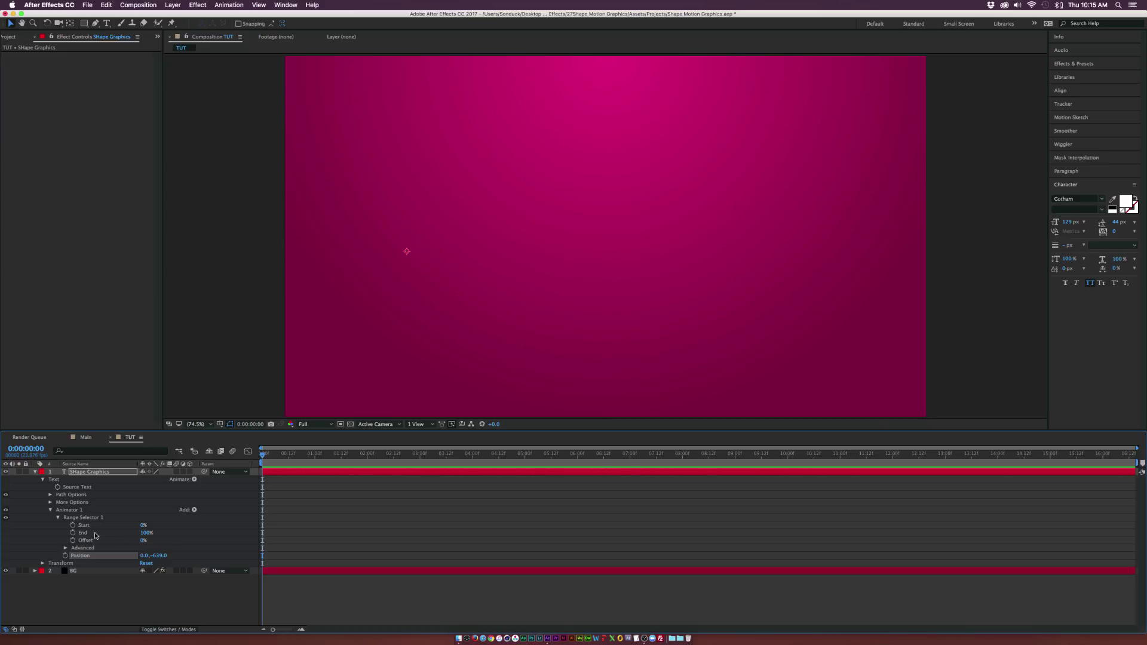
mouse_move(144, 526)
left_mouse_down()
mouse_move(197, 528)
mouse_move(149, 529)
left_mouse_up()
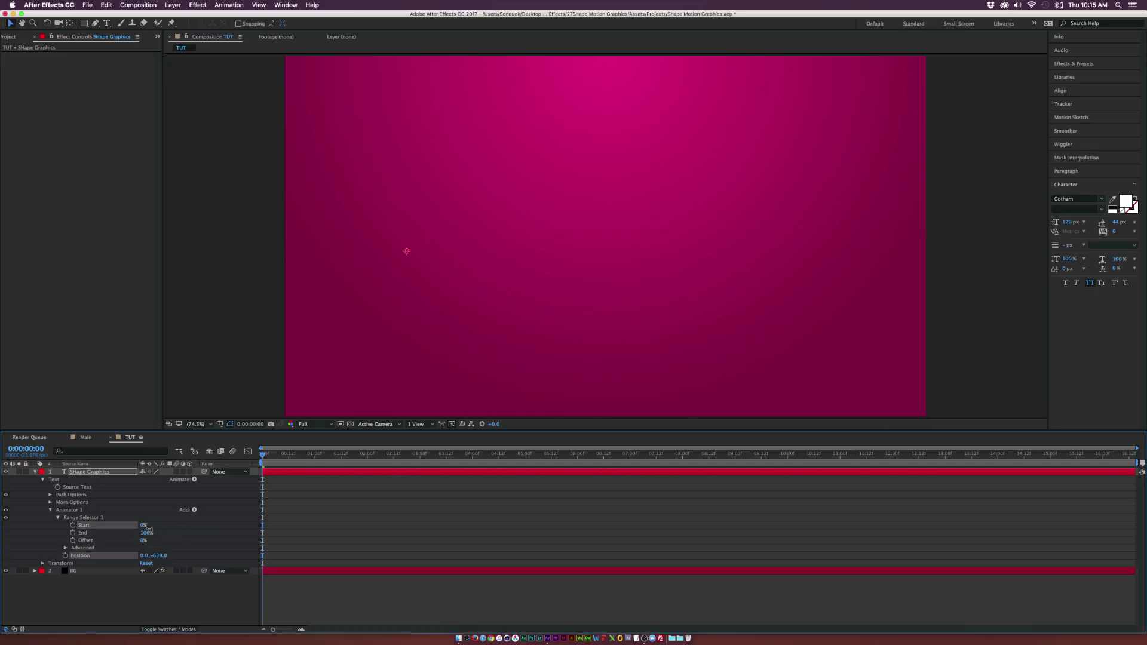
left_click(73, 525)
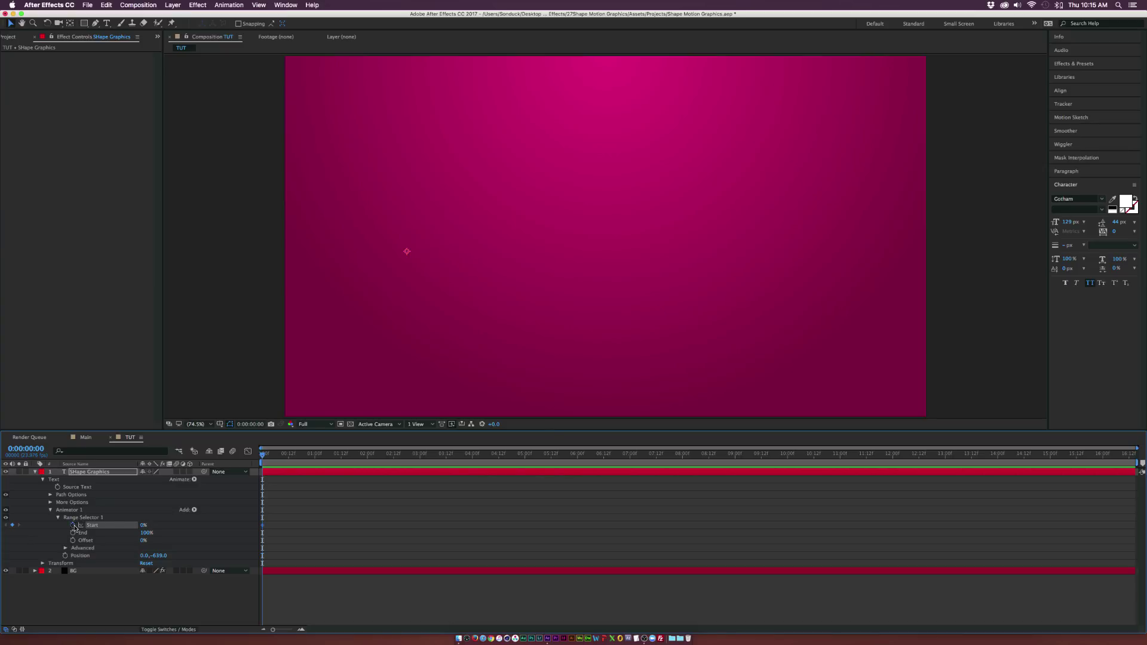
left_click_drag(262, 454, 349, 458)
left_click_drag(143, 525, 203, 525)
left_click_drag(381, 515, 339, 545)
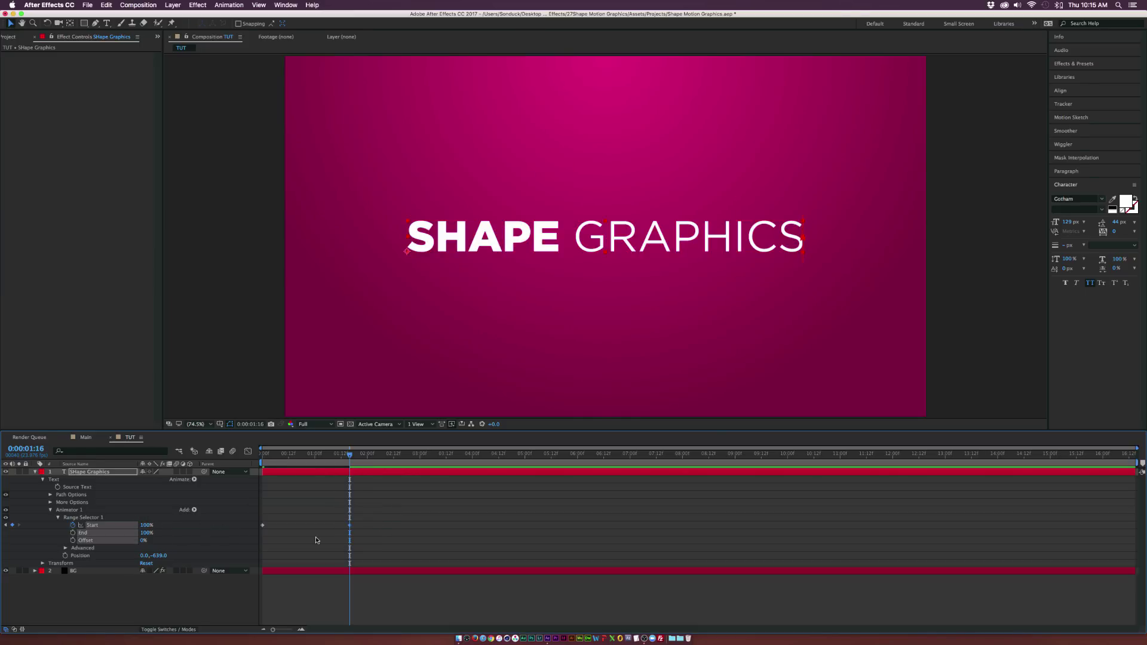
Step and scrub through the first two seconds to preview how the title's letters drop into place.
mouse_move(350, 456)
left_mouse_down()
mouse_move(264, 464)
mouse_move(332, 471)
left_mouse_up()
key("Page_Down")
key("Page_Down")
key("Page_Down")
key("Page_Down")
key("Page_Up")
key("Page_Up")
key("Page_Up")
key("Page_Up")
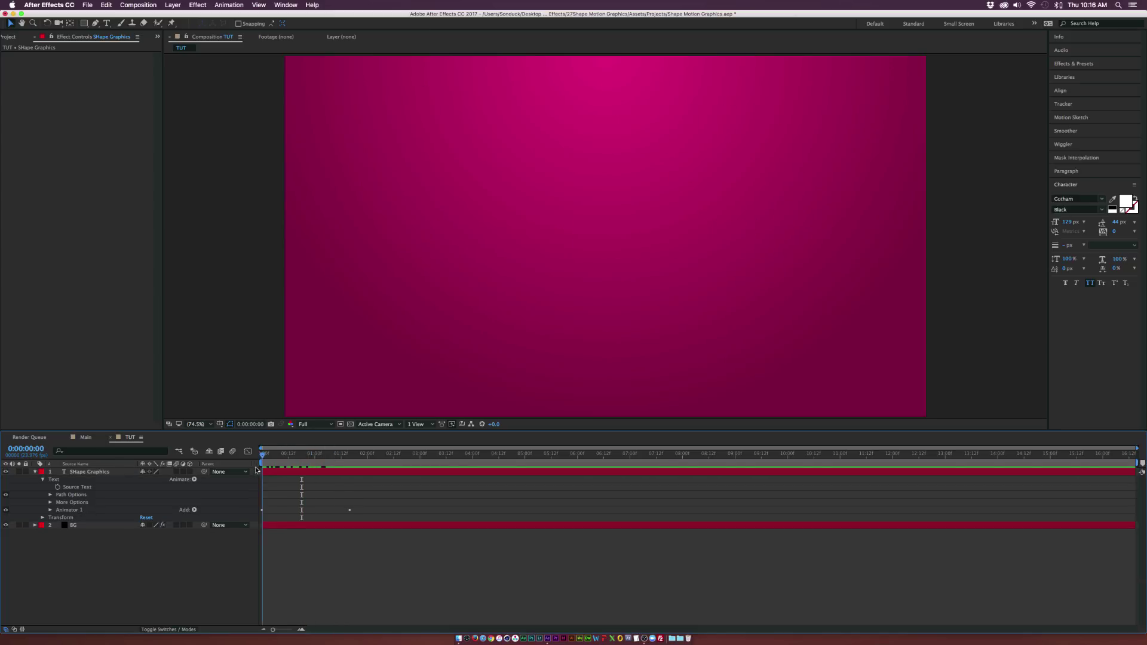
key("Page_Down")
key("Page_Down")
key("Page_Down")
key("Page_Down")
key("Page_Down")
Duplicate the Shape Graphics text layer and place the copy beneath the original.
left_click(36, 473)
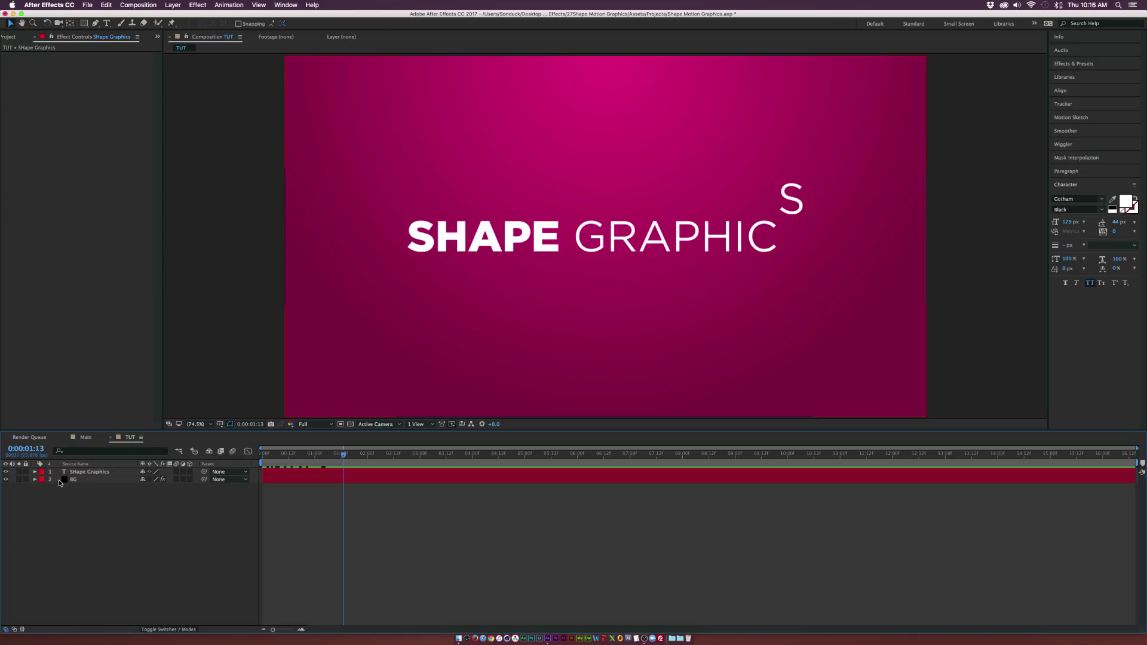
left_click(121, 474)
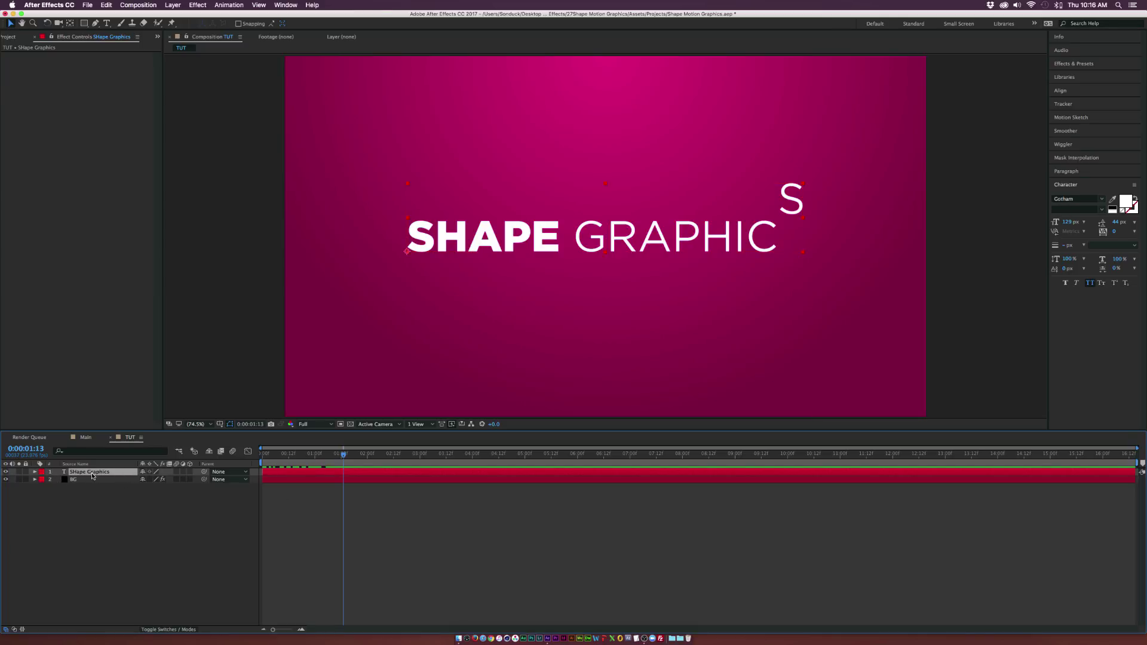
left_click(104, 5)
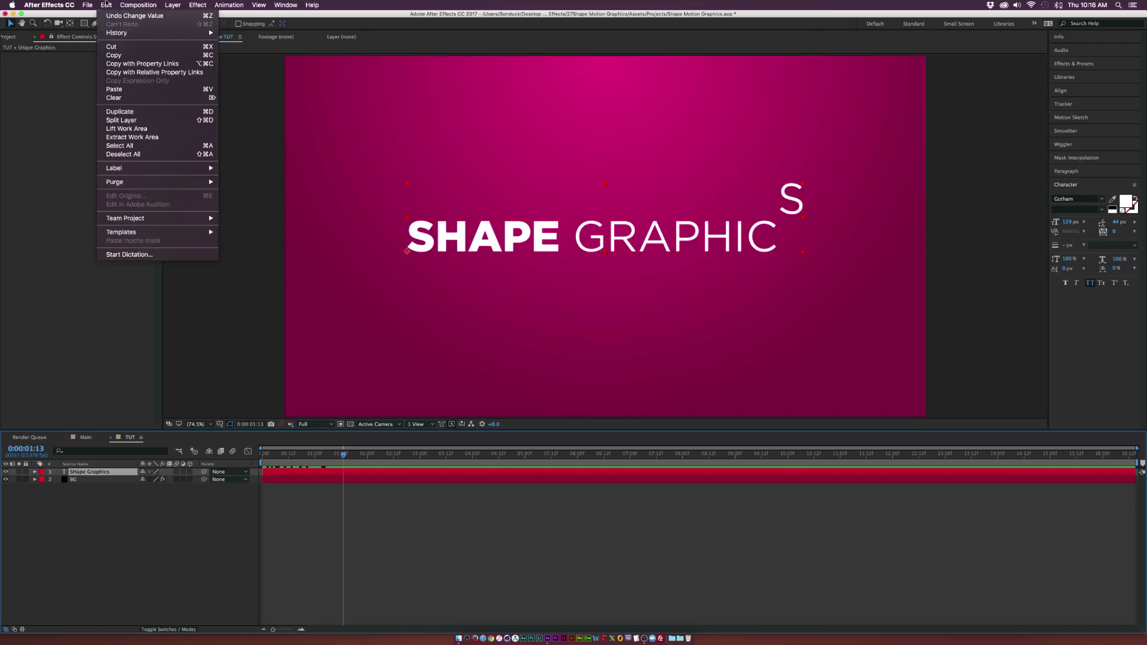
left_click(136, 110)
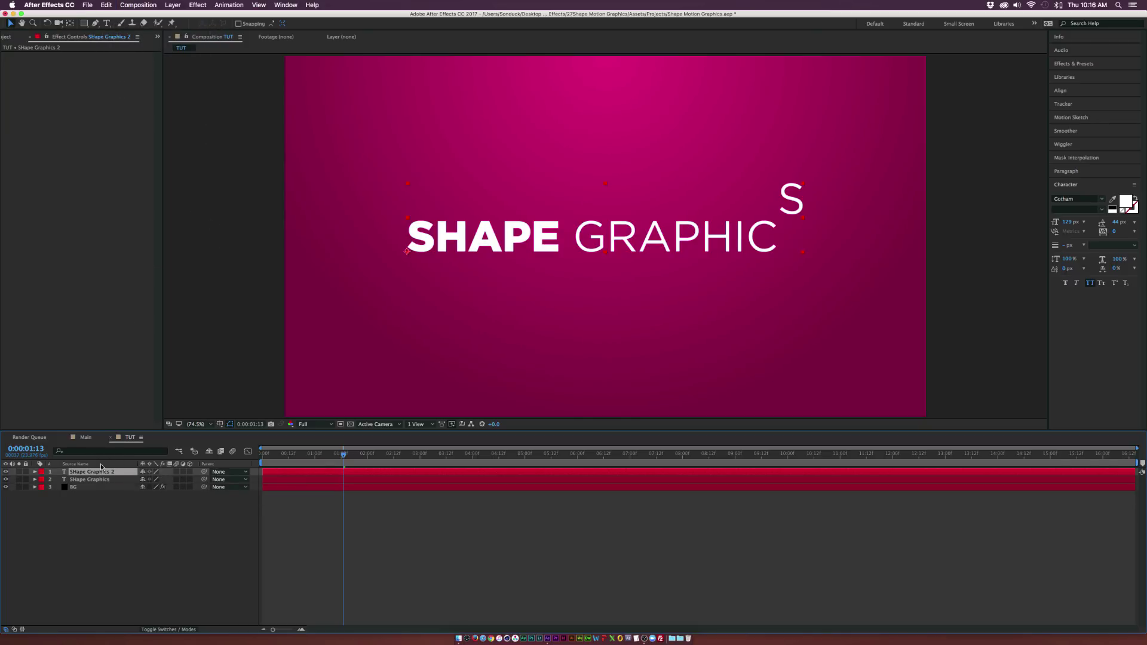
left_click_drag(100, 475, 95, 487)
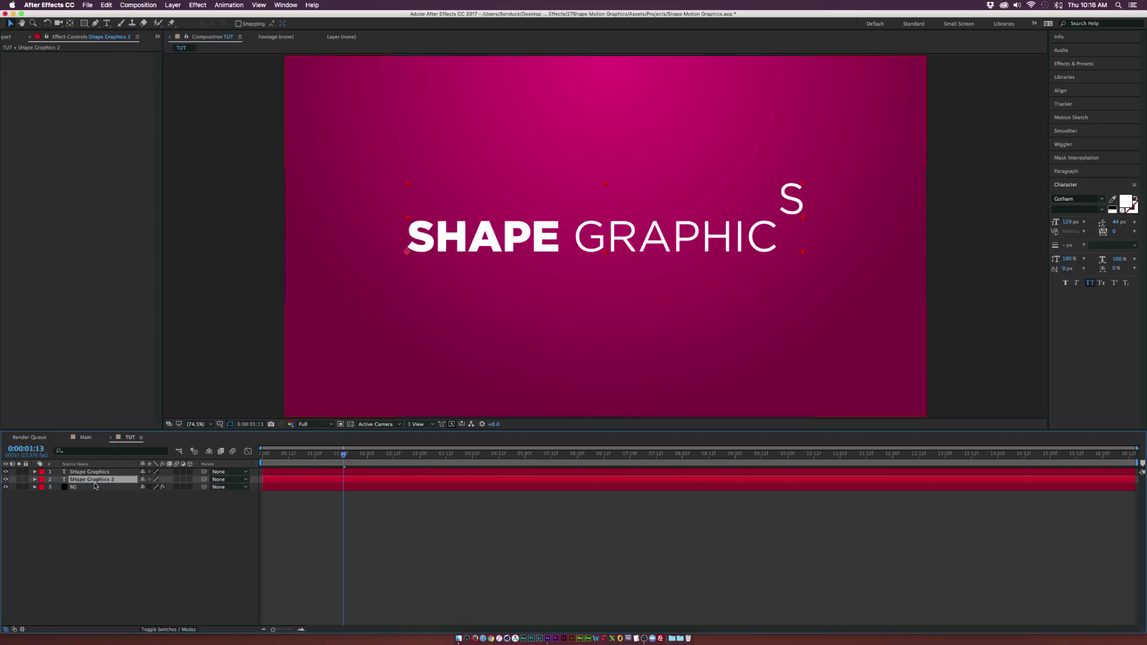
Rename the duplicated text layer as Shadow.
key("Return")
type("Sha")
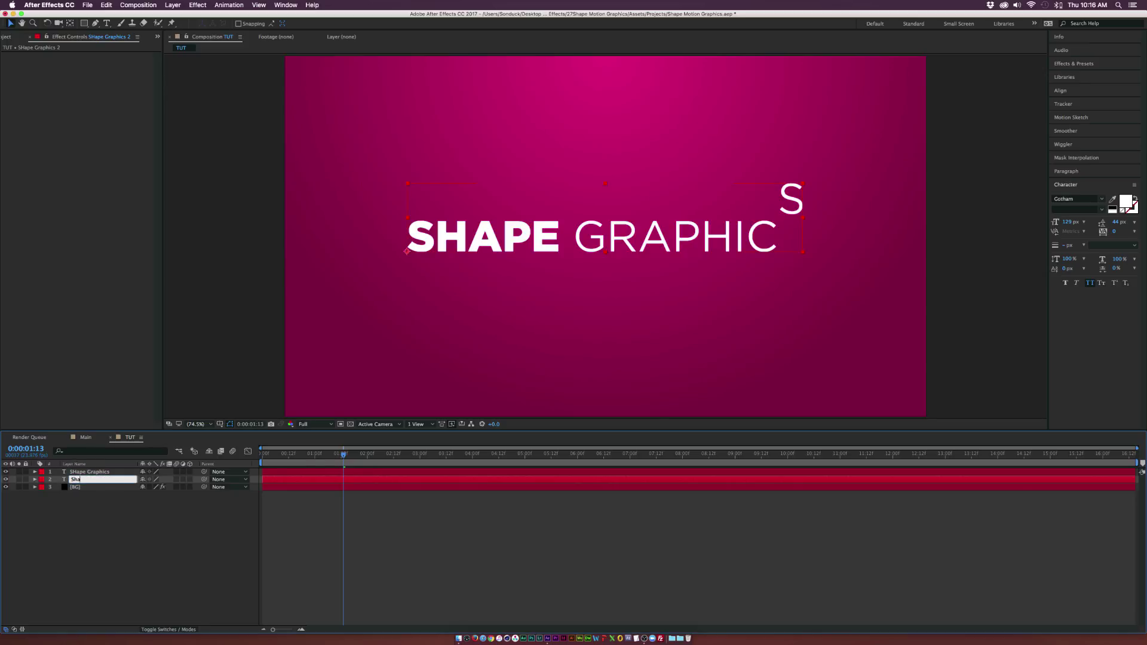
type("dow")
key("Return")
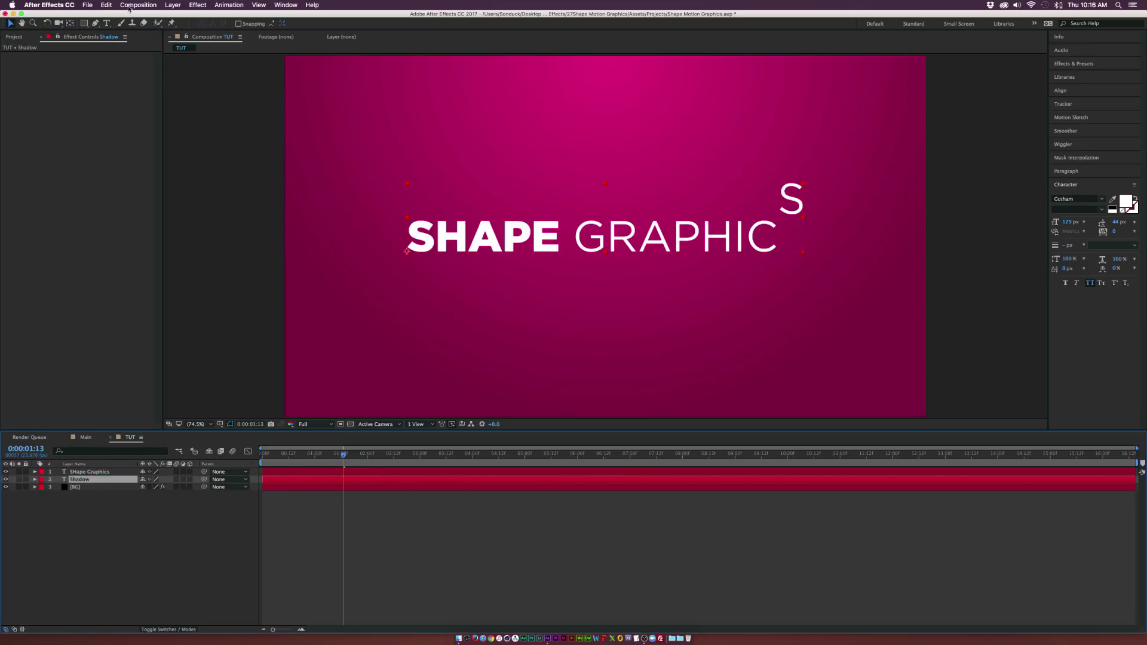
Apply a Drop Shadow effect with Shadow Only enabled to the Shadow layer and make it a 3D layer.
left_click(197, 5)
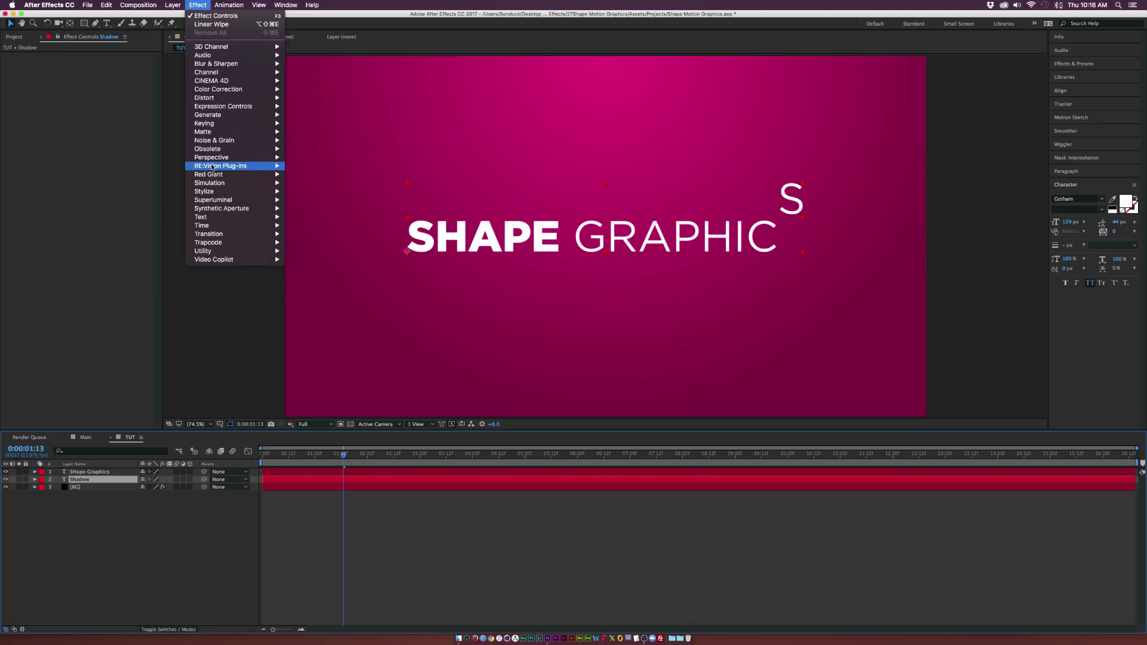
mouse_move(263, 157)
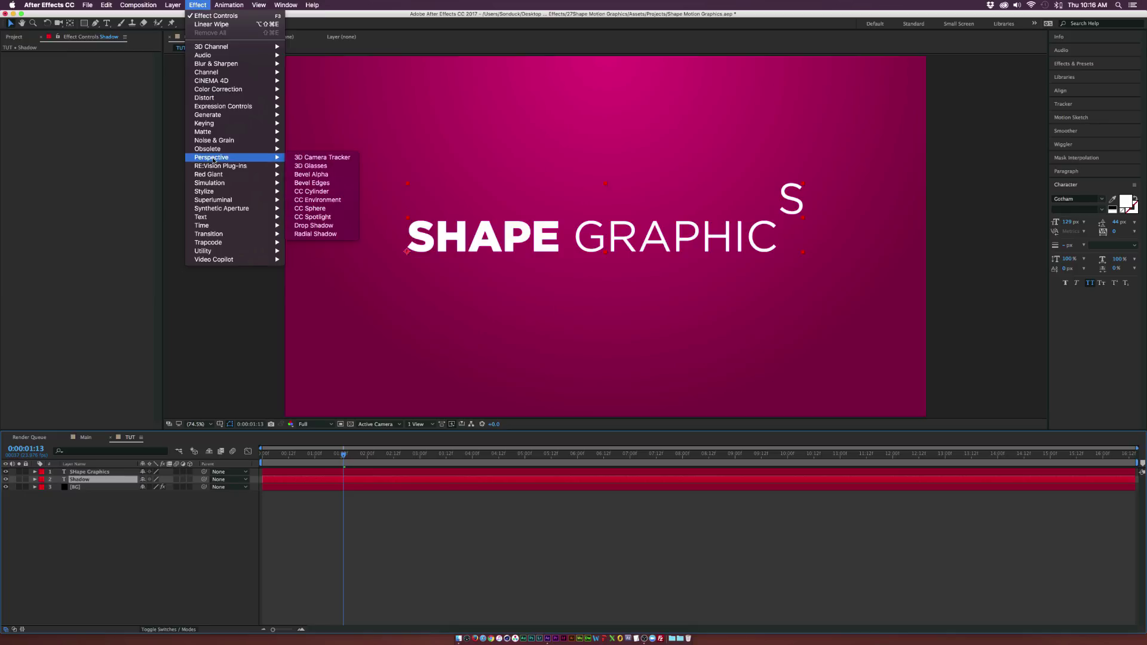
left_click(325, 226)
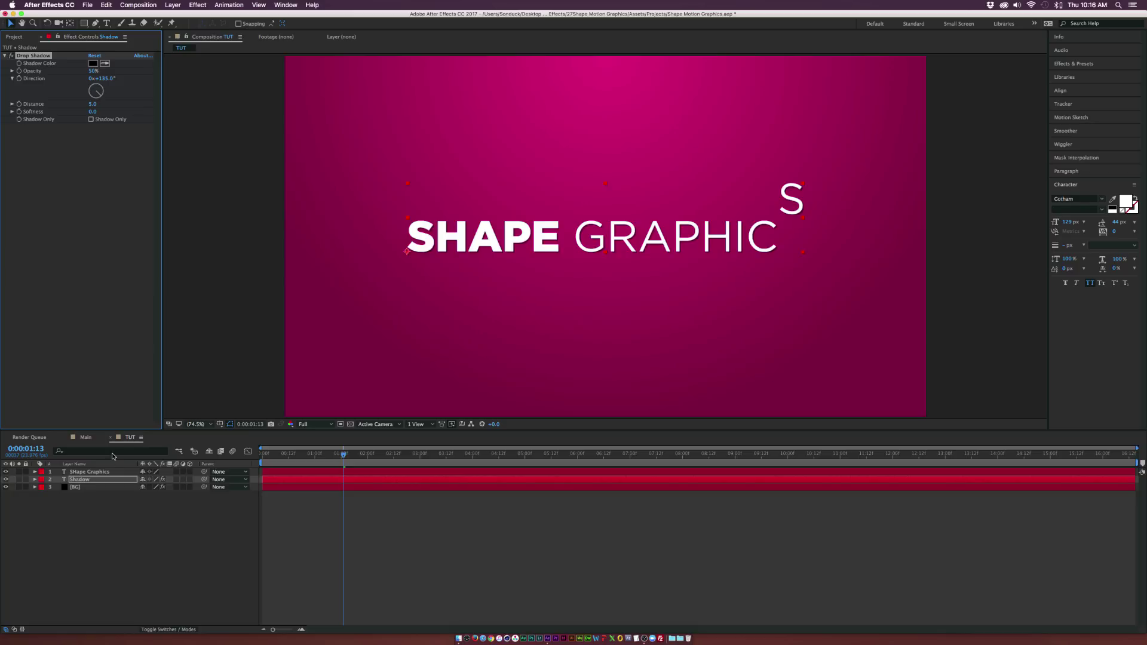
left_click(190, 480)
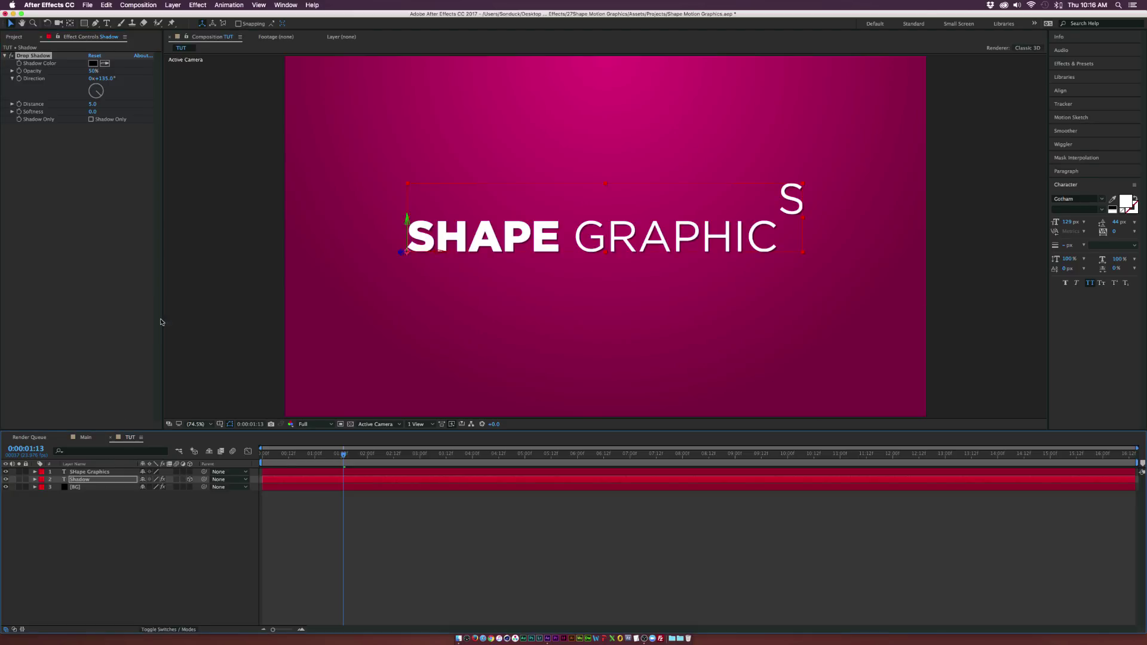
left_click(92, 120)
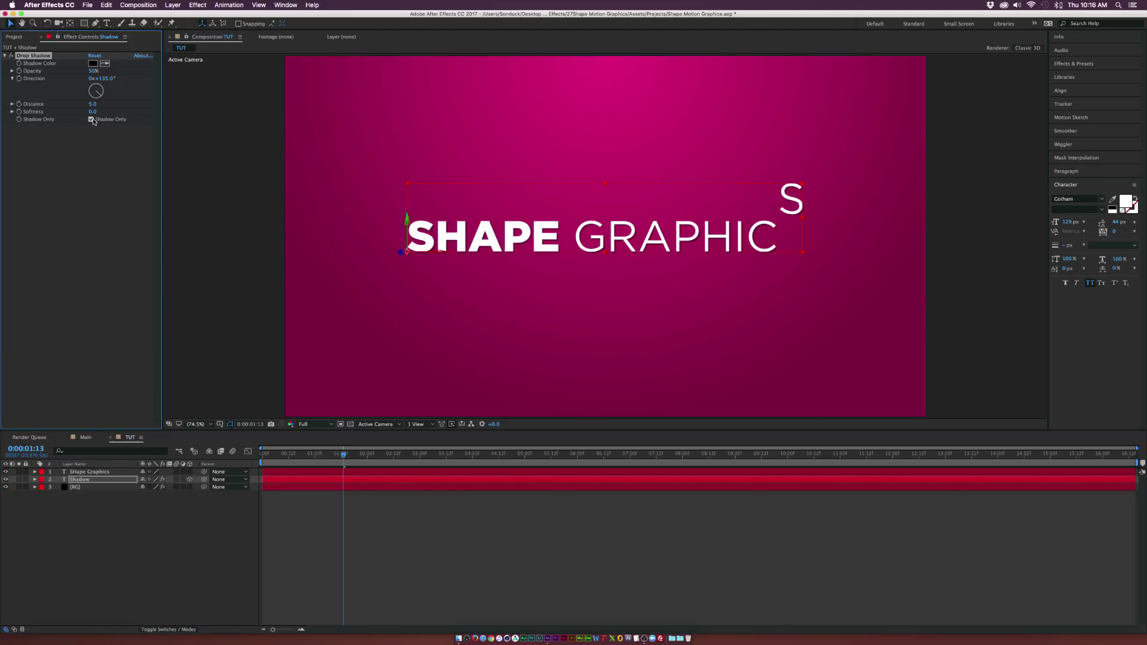
Tilt the Shadow layer back by setting its X Rotation to -69°.
key("r")
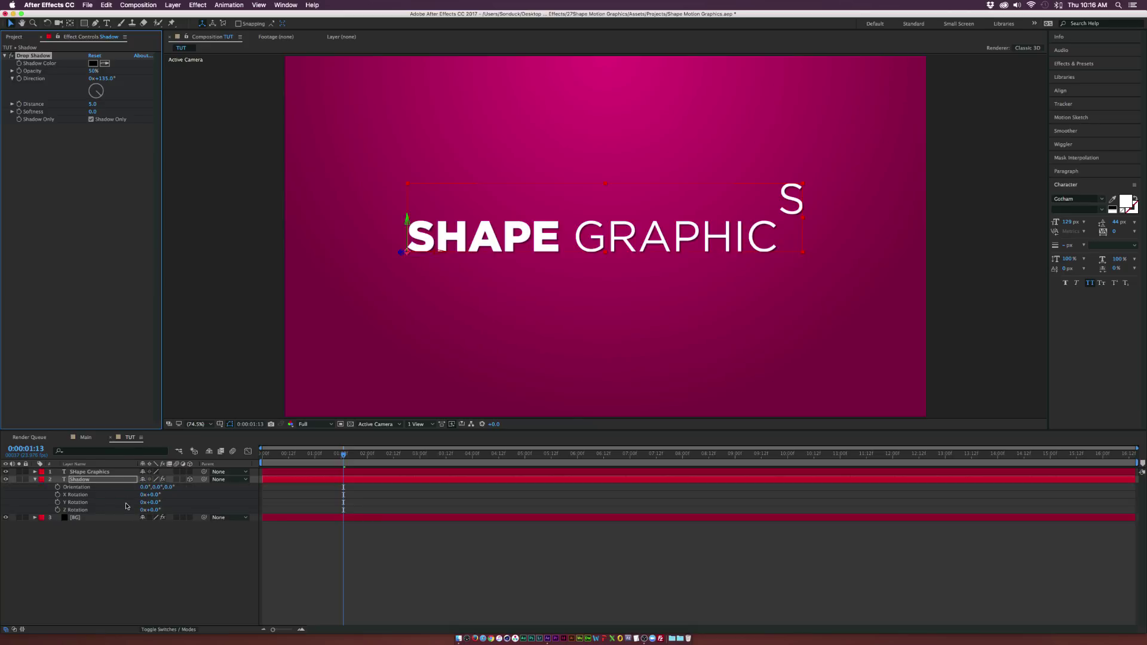
left_click(153, 495)
left_click_drag(152, 495, 123, 491)
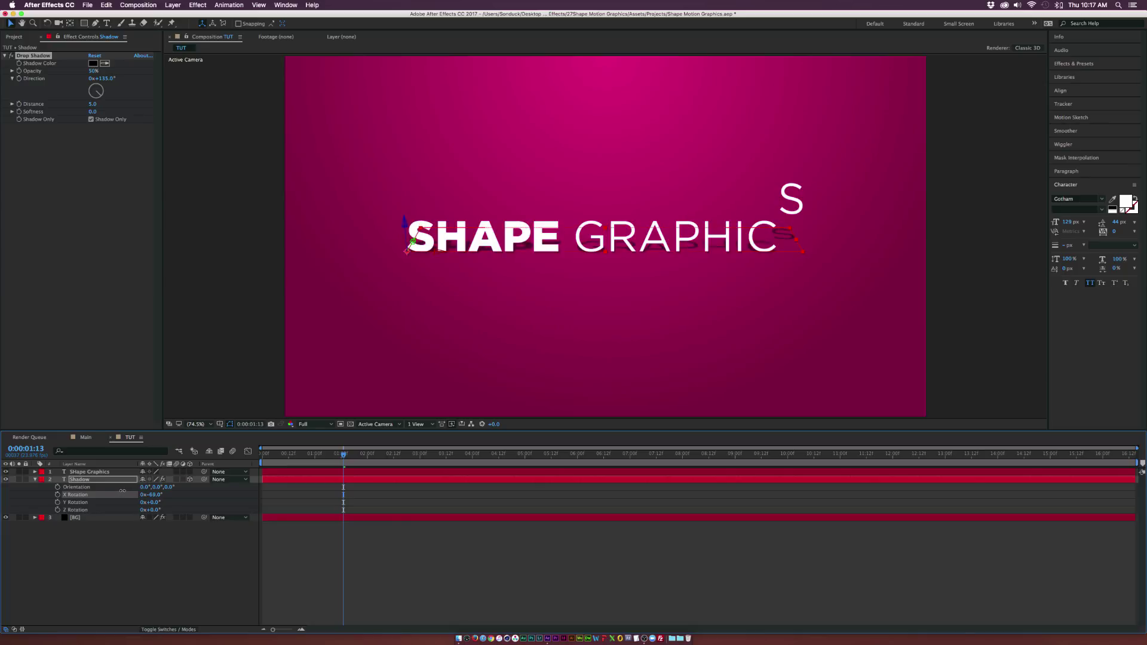
left_click(108, 544)
Add a Blur text animator to the Shadow layer and set its blur to about 249 on both axes.
mouse_move(320, 457)
left_mouse_down()
mouse_move(263, 461)
mouse_move(358, 464)
mouse_move(255, 467)
mouse_move(367, 471)
mouse_move(312, 473)
left_mouse_up()
left_click(41, 480)
left_click(35, 479)
left_click(35, 479)
left_click(35, 479)
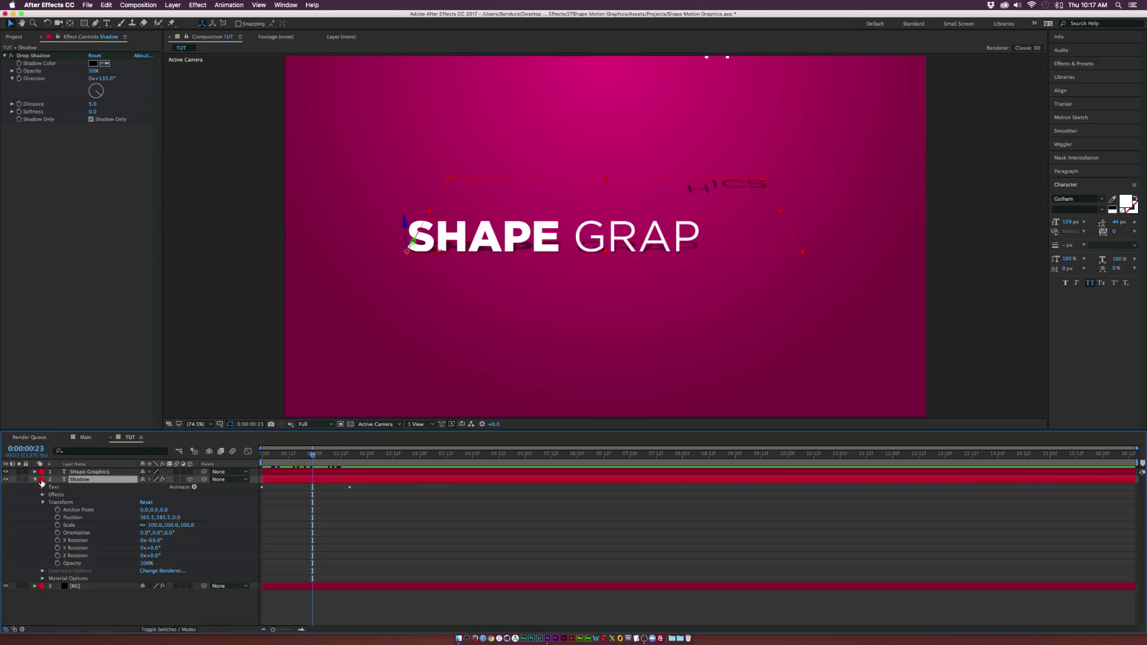
left_click(194, 487)
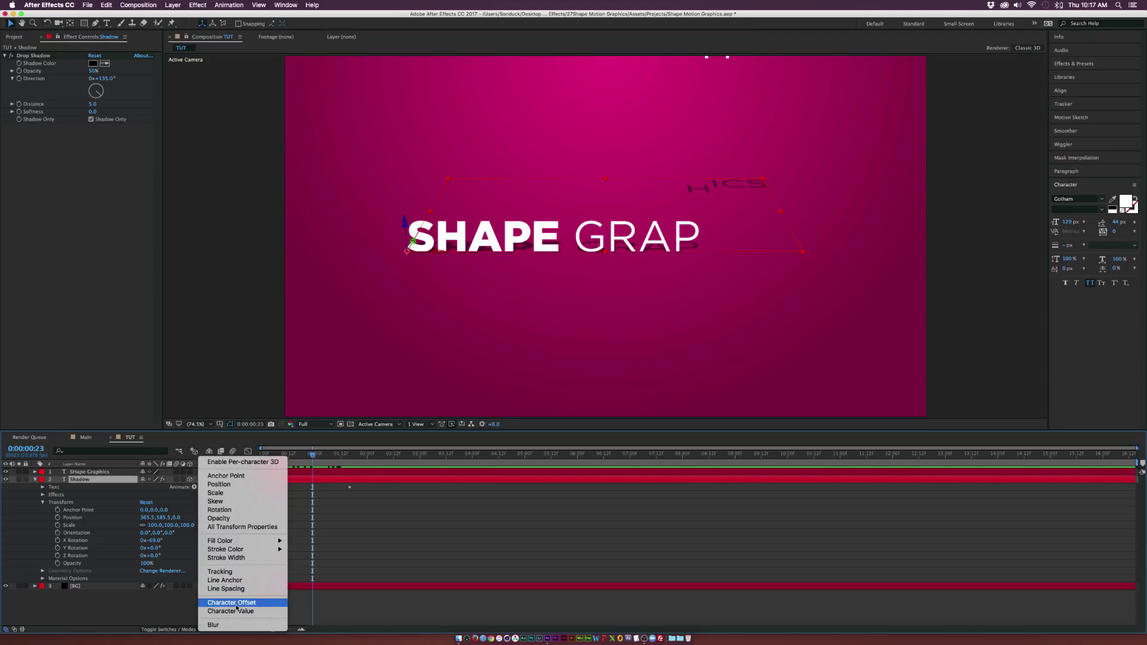
left_click(225, 625)
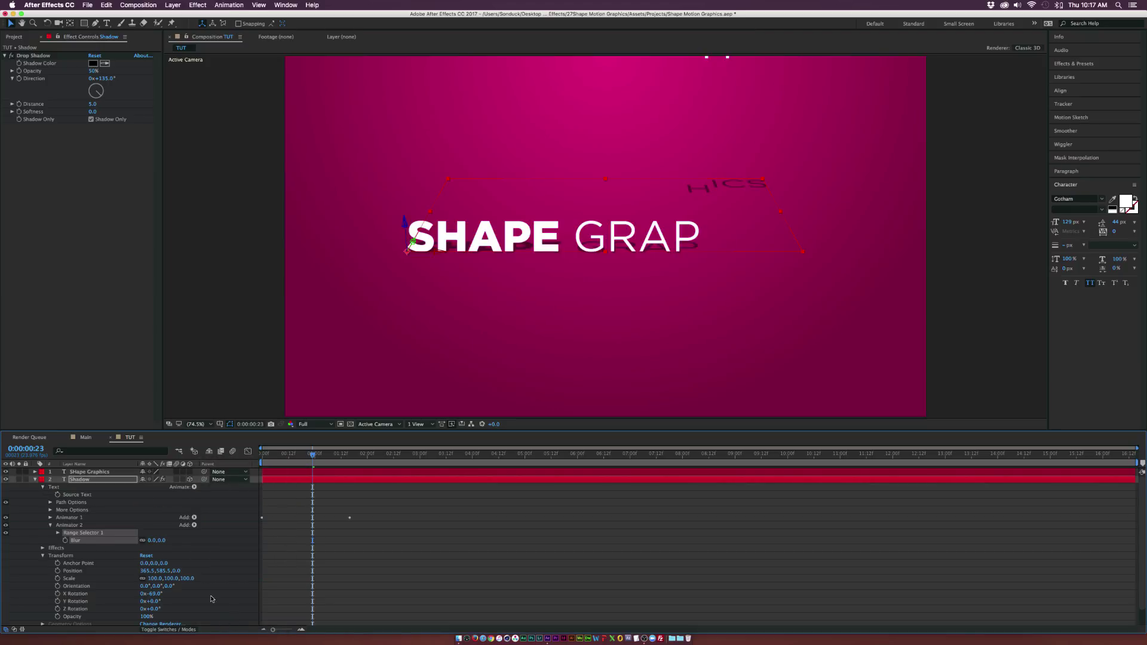
mouse_move(269, 456)
left_mouse_down()
mouse_move(256, 457)
mouse_move(265, 459)
left_mouse_up()
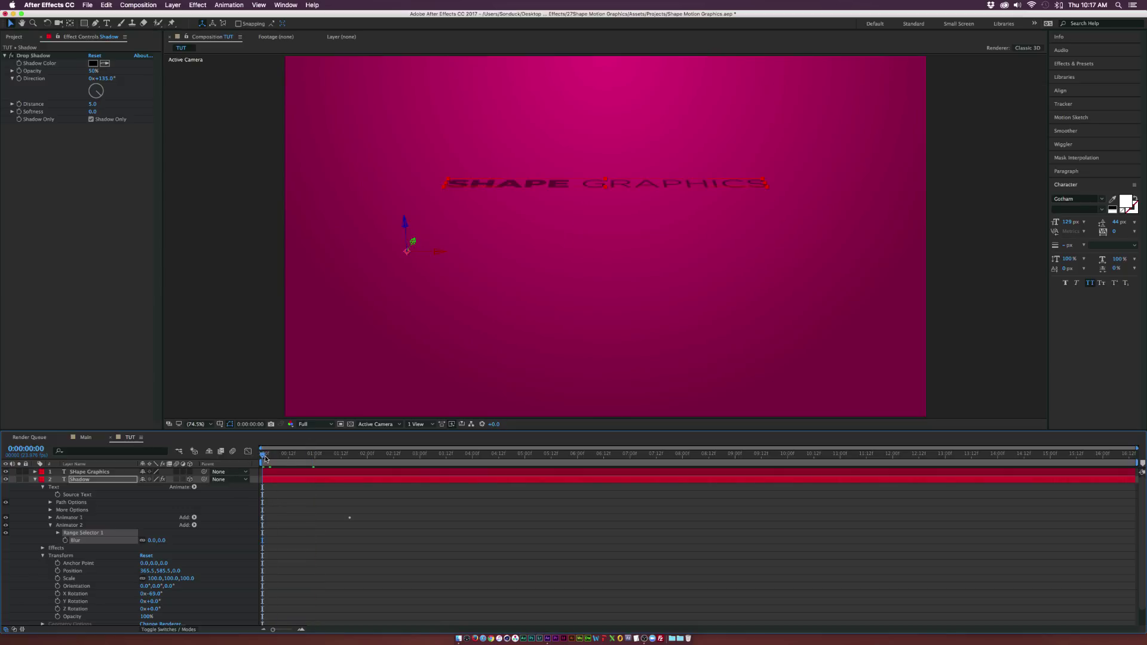
left_click_drag(157, 541, 209, 545)
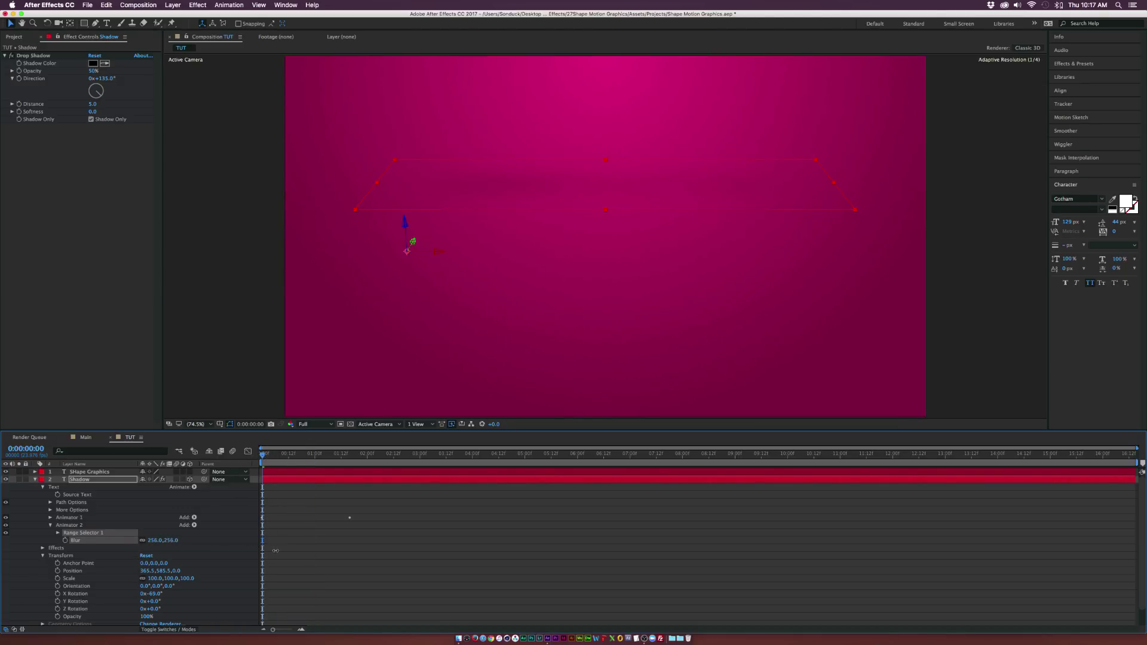
Keyframe the blur animator's Range Selector Start from 0% at 0:00:00:00 to 100% at 0:00:01:16, easing the last keyframe, and preview it.
left_click(57, 533)
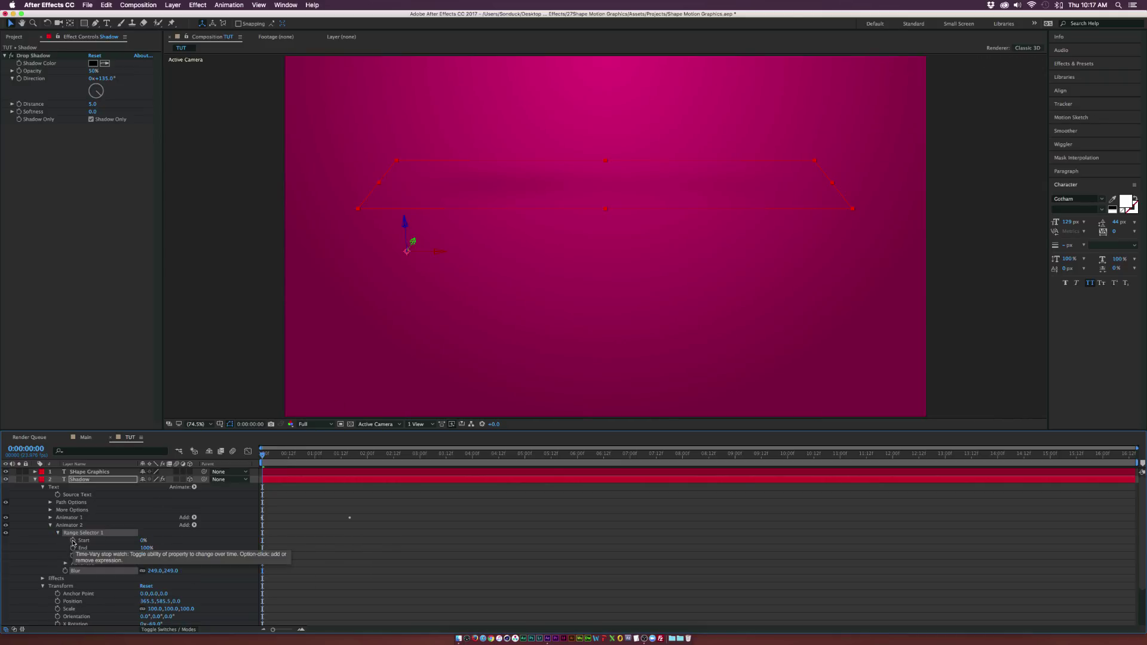
left_click_drag(343, 464, 350, 465)
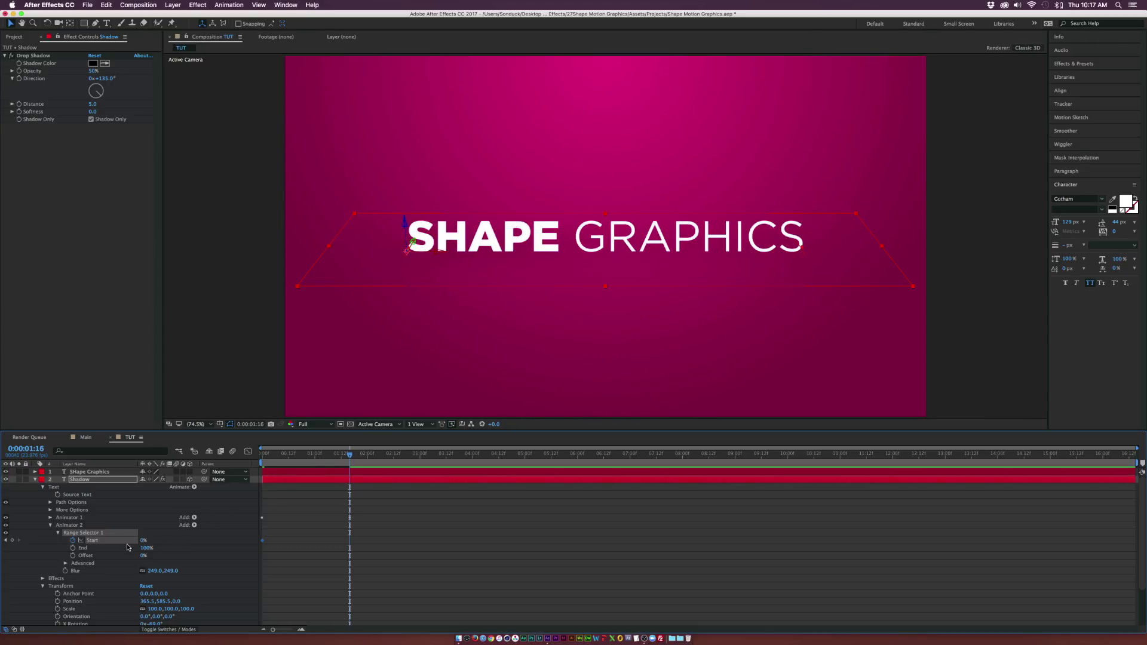
left_click_drag(142, 543, 226, 546)
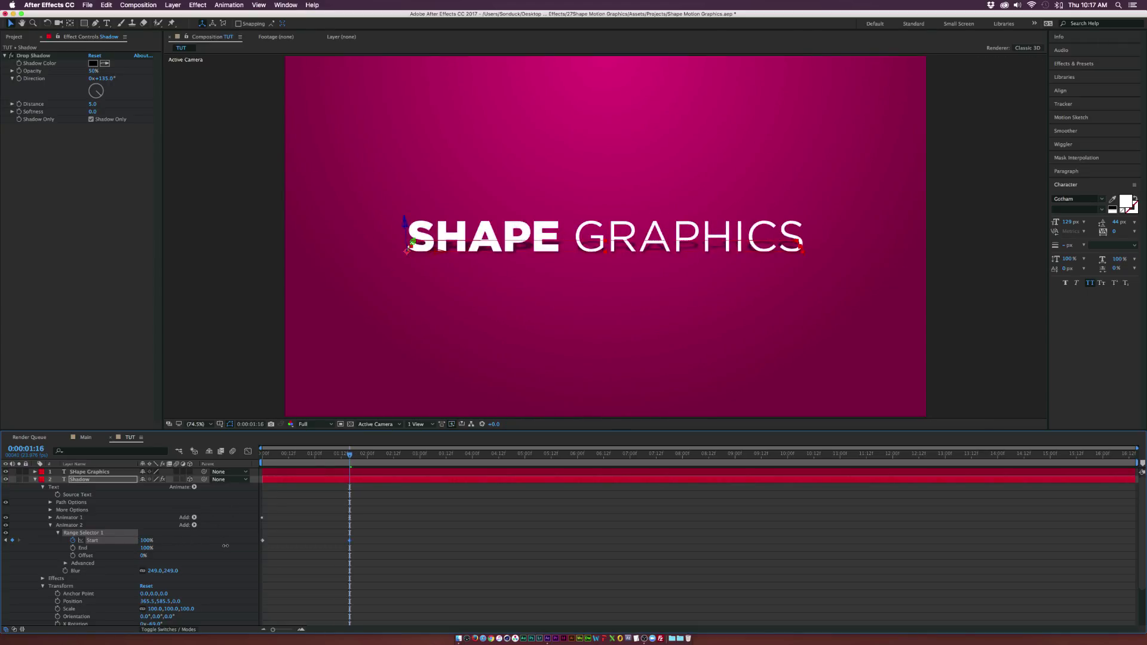
left_click_drag(392, 532, 334, 542)
left_click_drag(264, 466, 316, 469)
key("space")
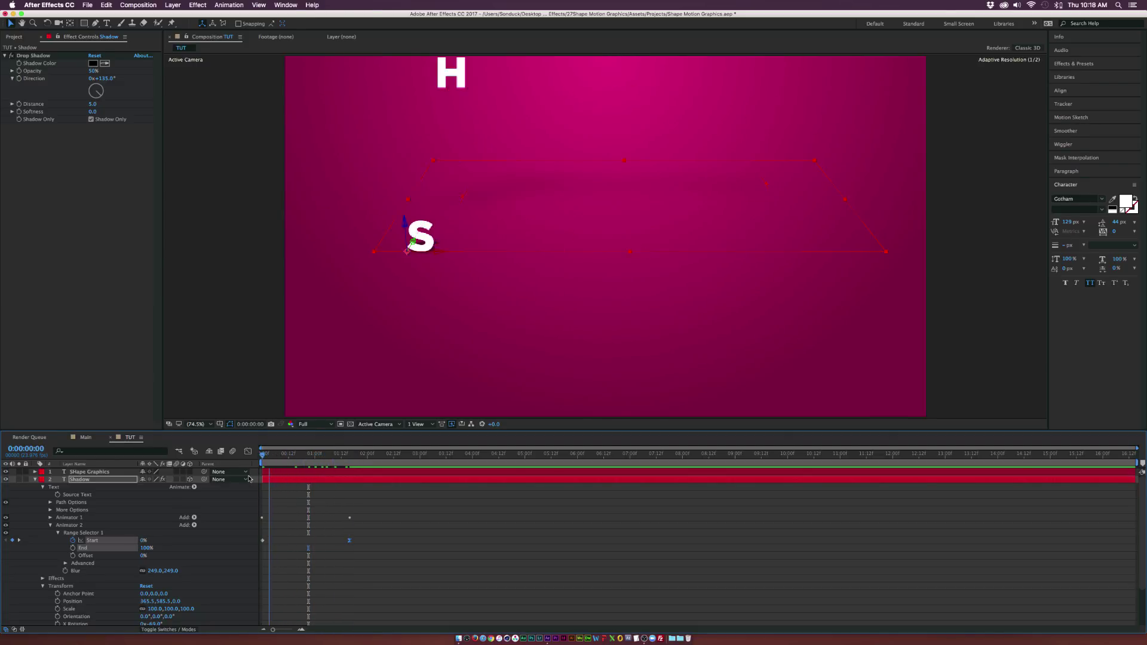
left_click(417, 525)
Add a Skew text animator to the Shadow layer, set its skew to 35, and check the animation.
left_click_drag(292, 460, 346, 464)
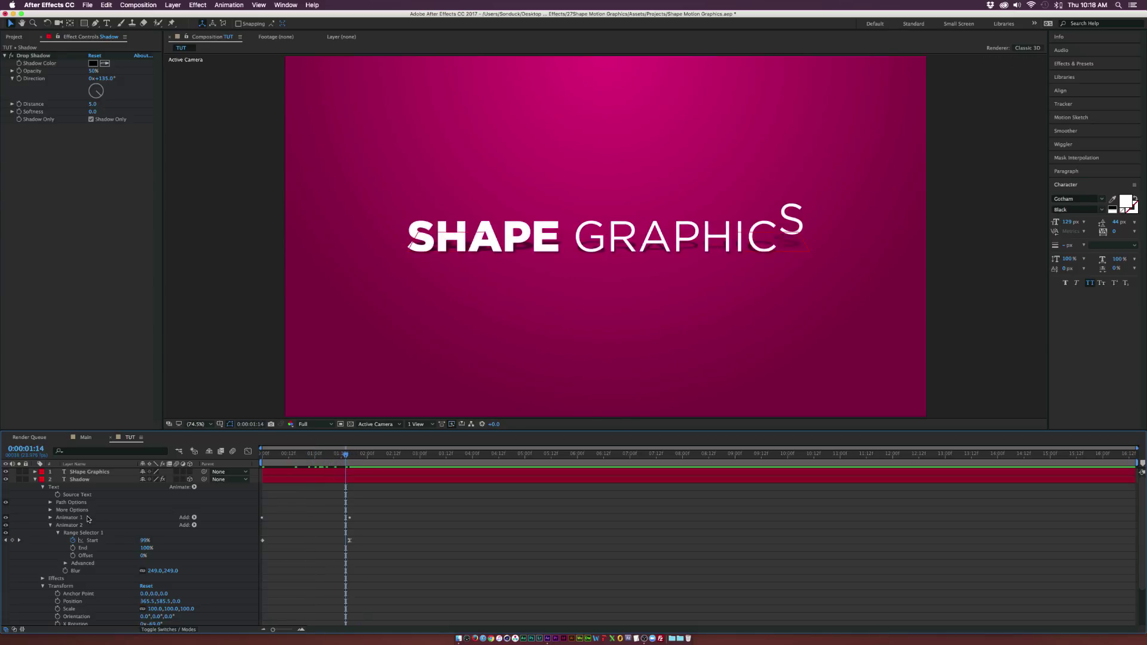
left_click(50, 526)
left_click(194, 487)
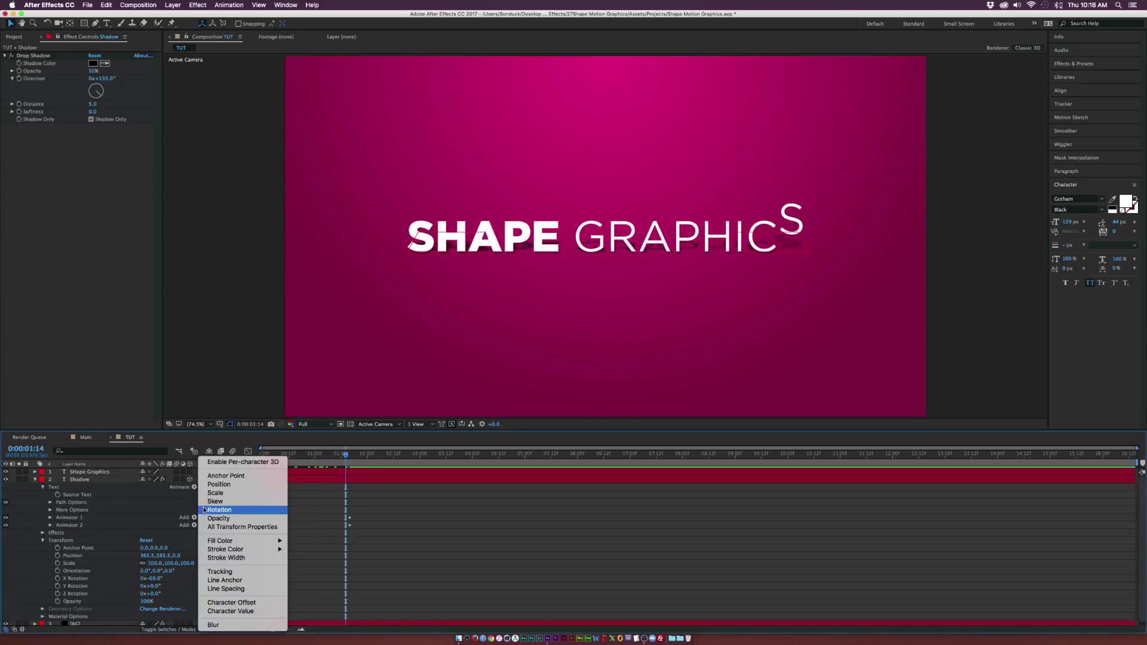
left_click(210, 502)
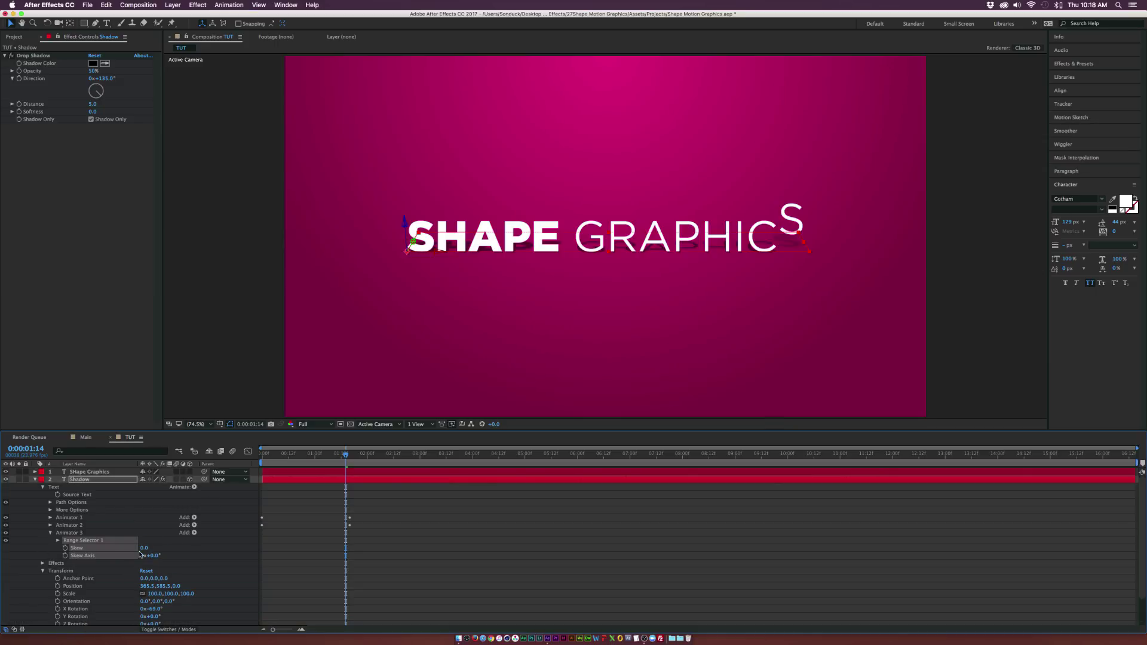
left_click_drag(144, 549, 155, 549)
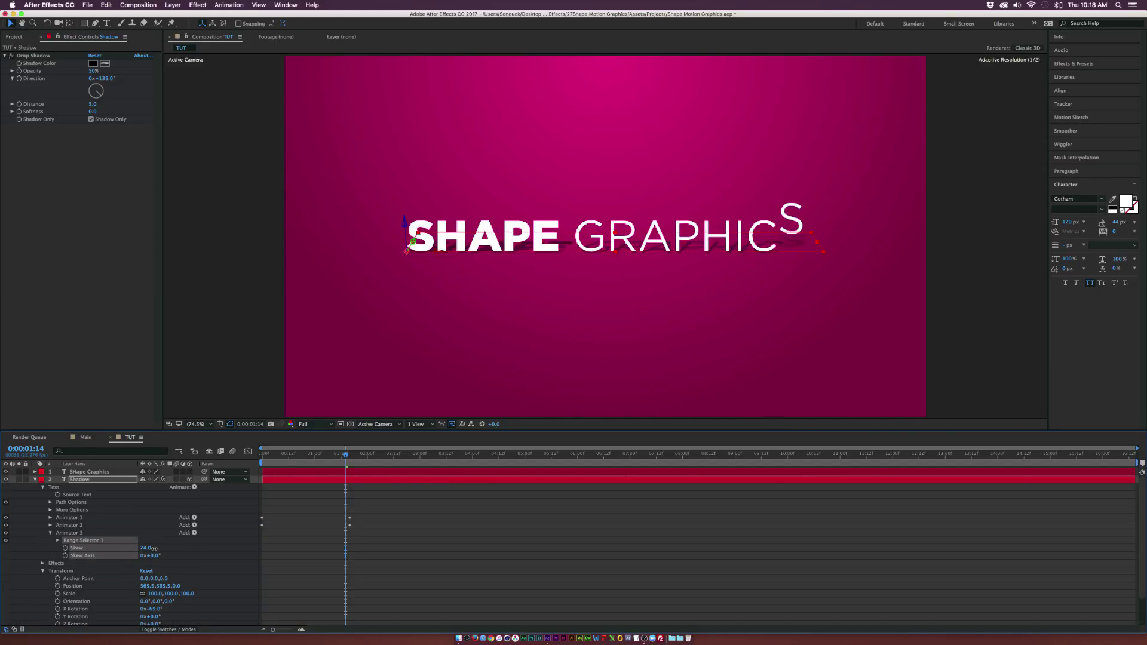
left_click_drag(159, 548, 160, 549)
left_click(319, 460)
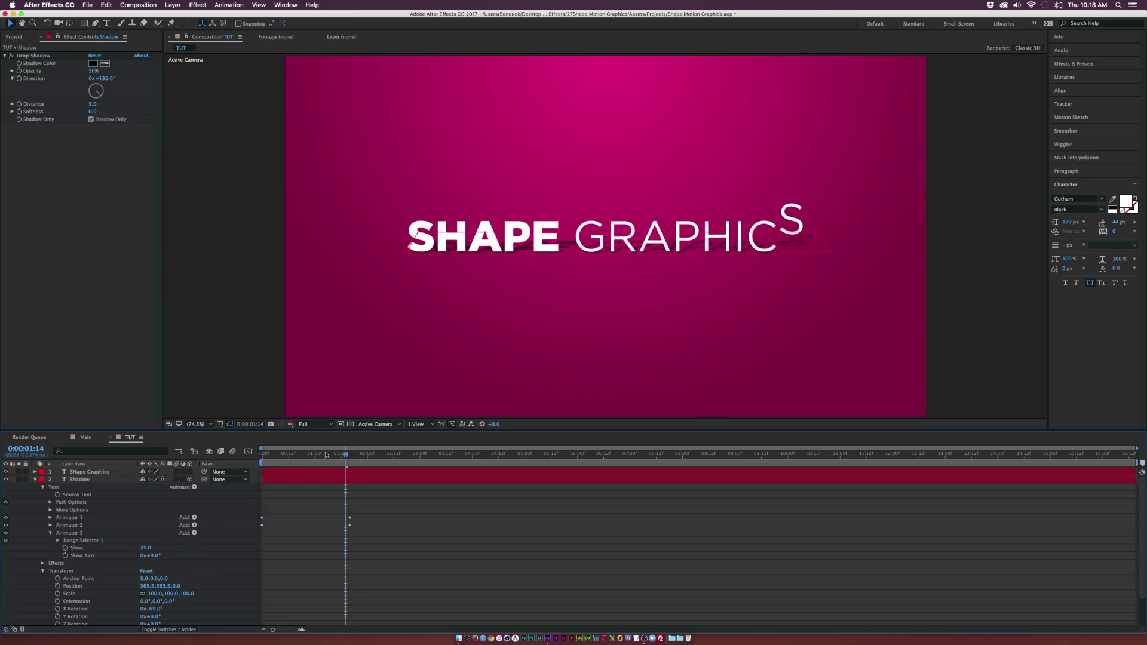
left_click_drag(324, 458, 350, 465)
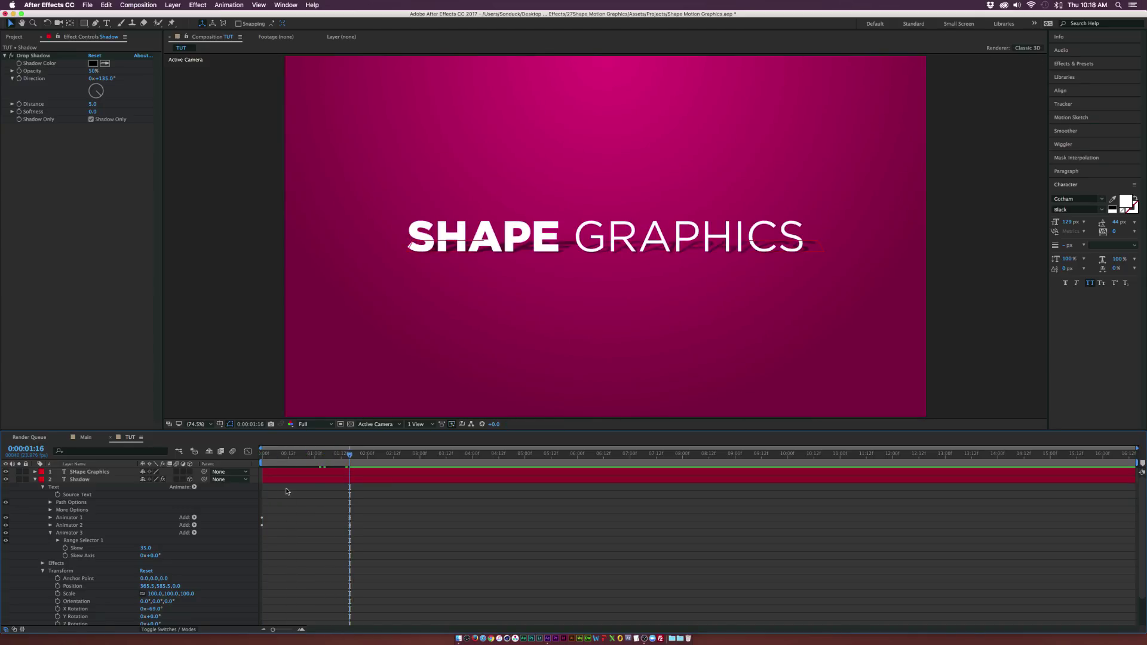
Nudge the Shadow layer up to a Y position of 581.5 so it sits closer beneath the title letters.
scroll(656, 308, "up", 5)
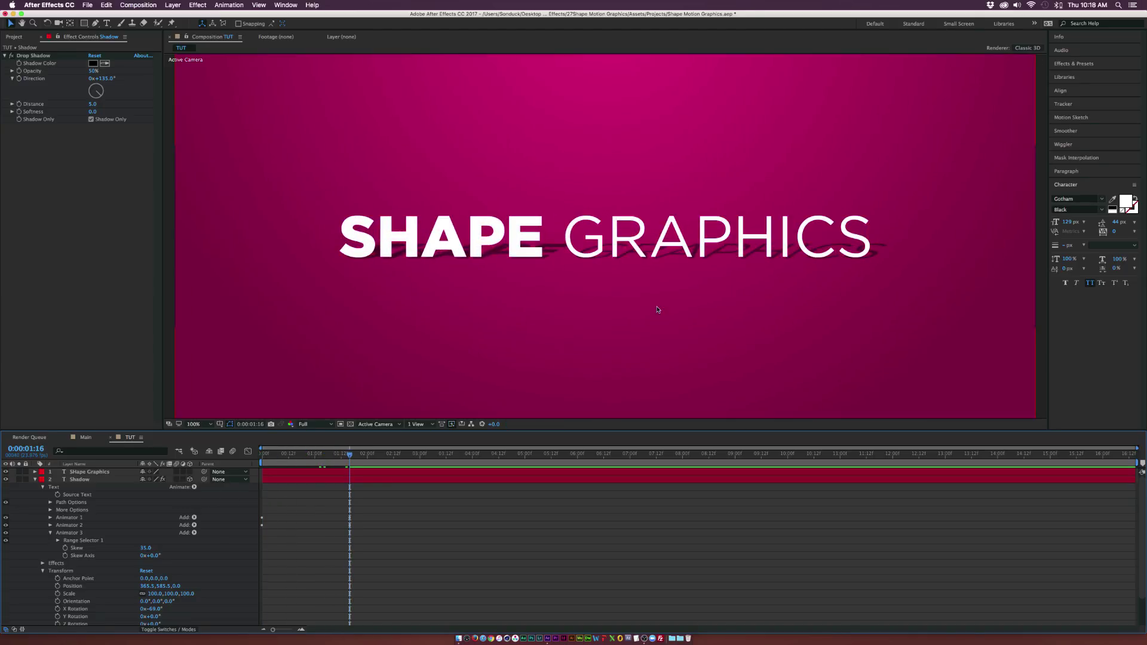
scroll(649, 310, "down", 2)
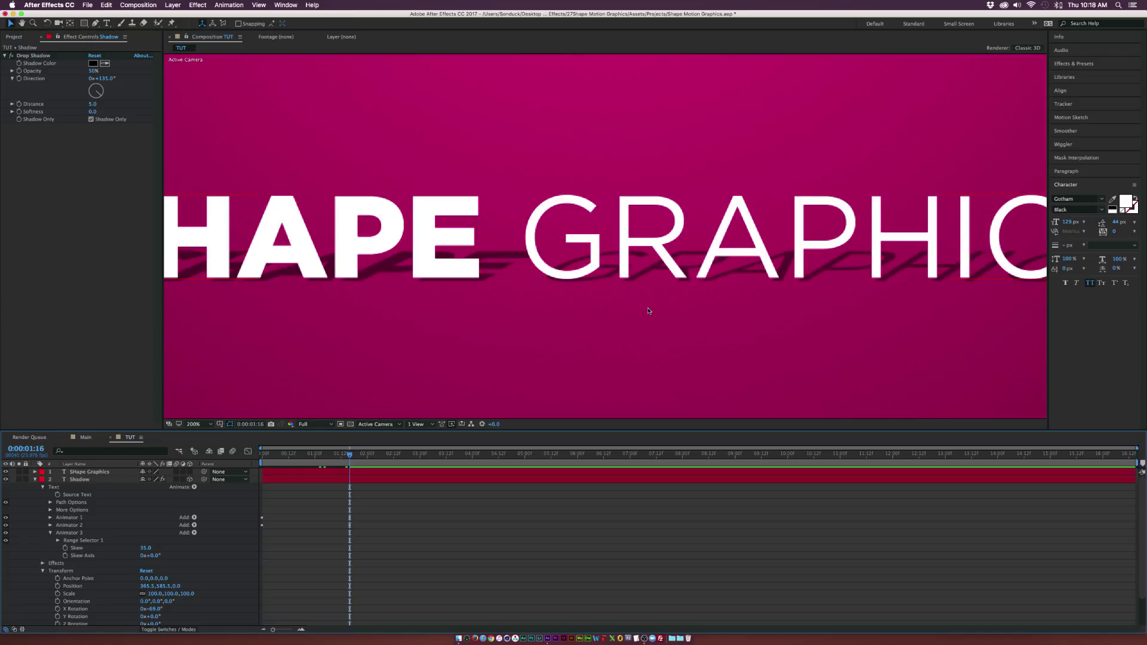
left_click(76, 480)
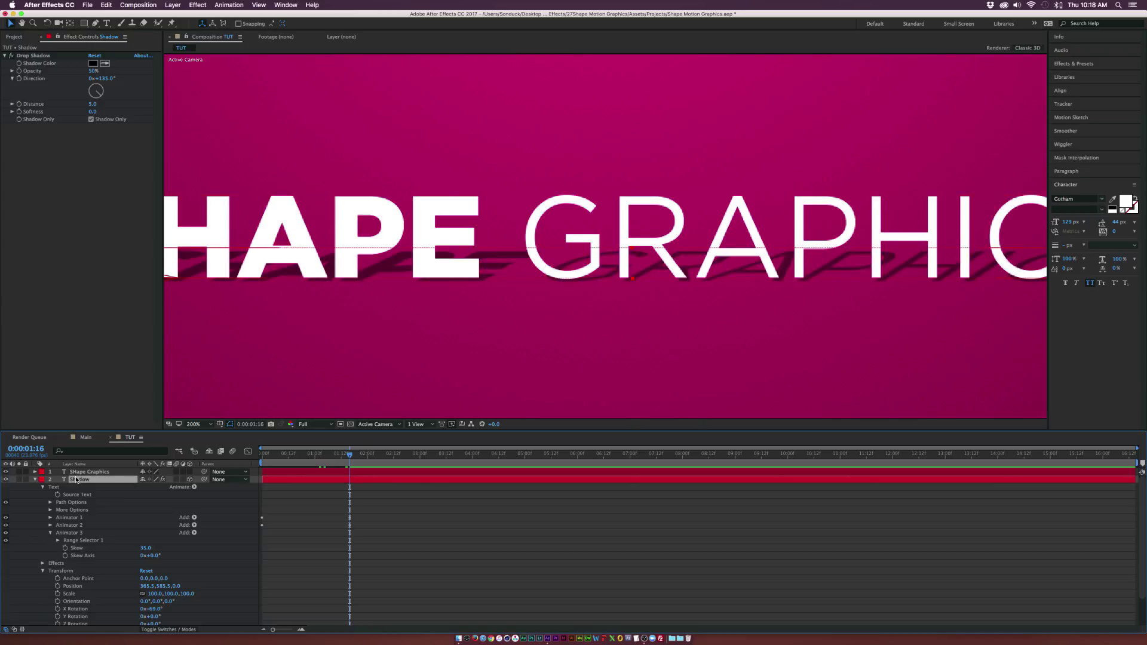
key("Up")
key("Up")
key("Up")
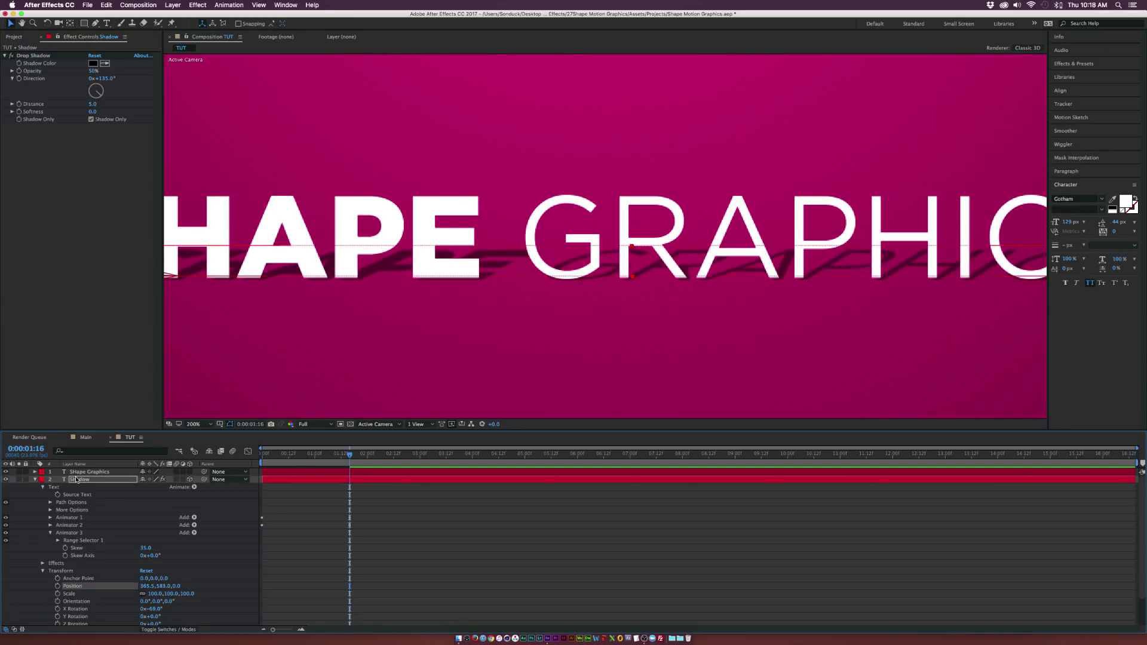
key("Up")
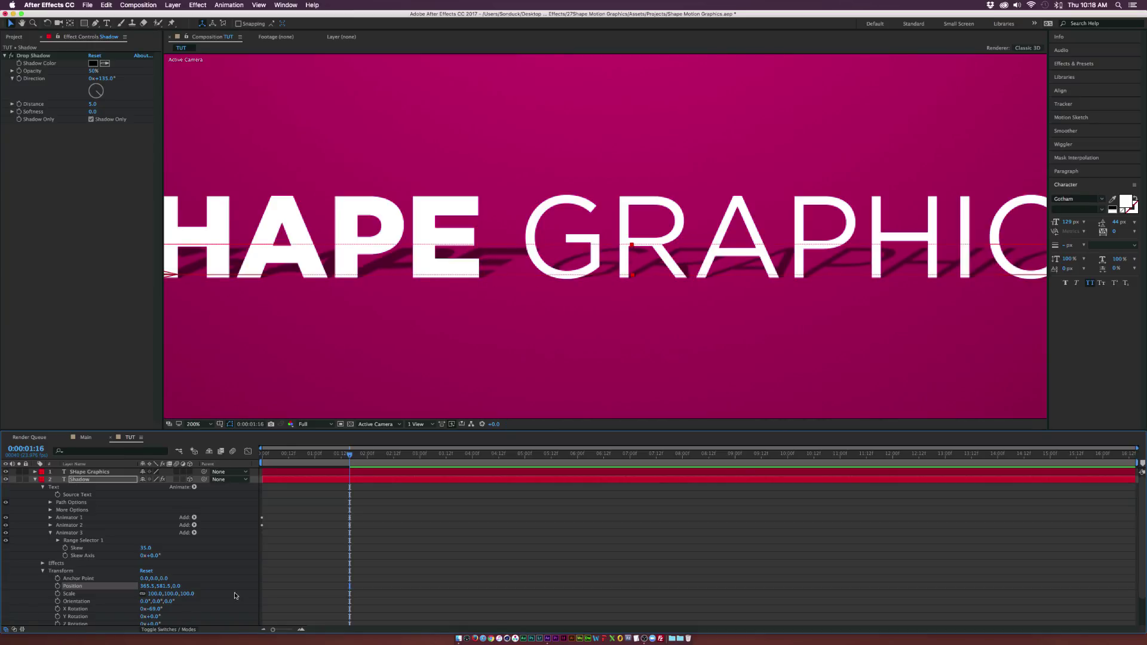
Fit the whole composition back in the viewer and collapse the Shadow layer's properties.
left_click(289, 527)
left_click_drag(330, 457, 370, 456)
scroll(410, 351, "down", 1)
left_click(194, 424)
left_click(202, 435)
left_click(34, 480)
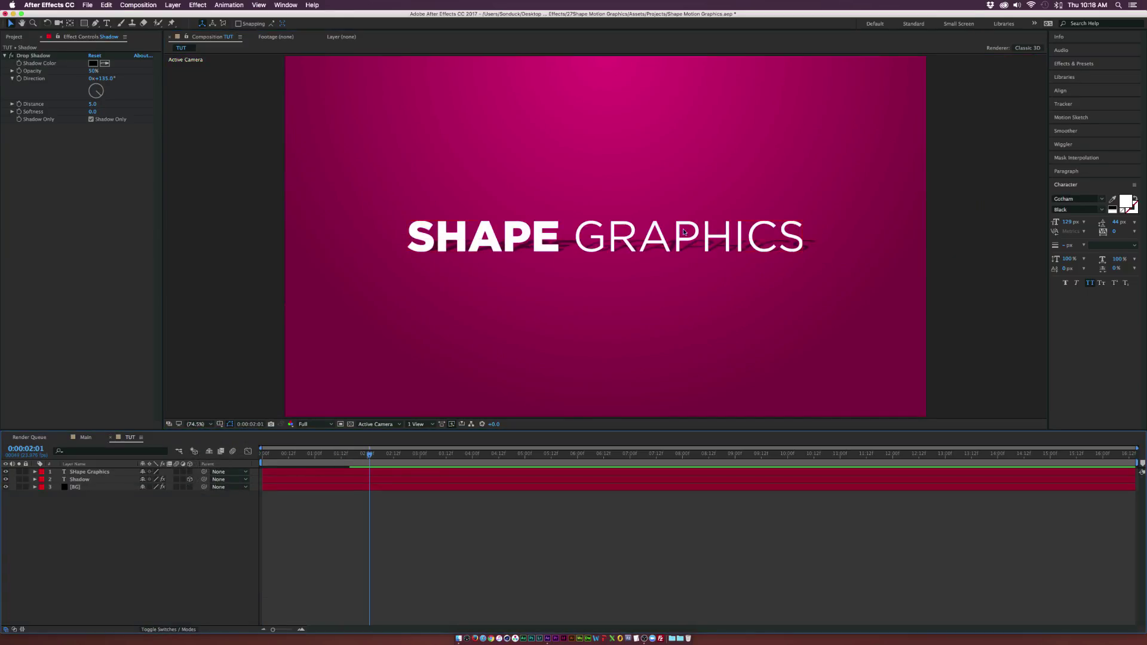
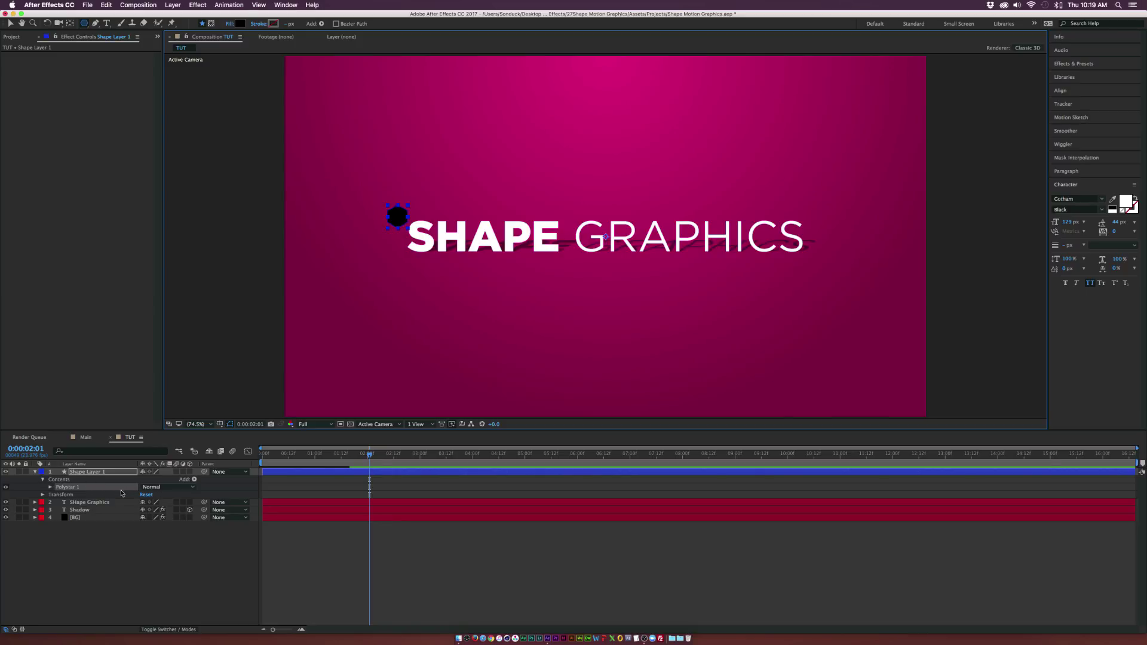
At 0:00:00:11, keyframe the polystar's Scale at 0% and its Position at about -551, 1, behind the title's first letter.
left_click(50, 487)
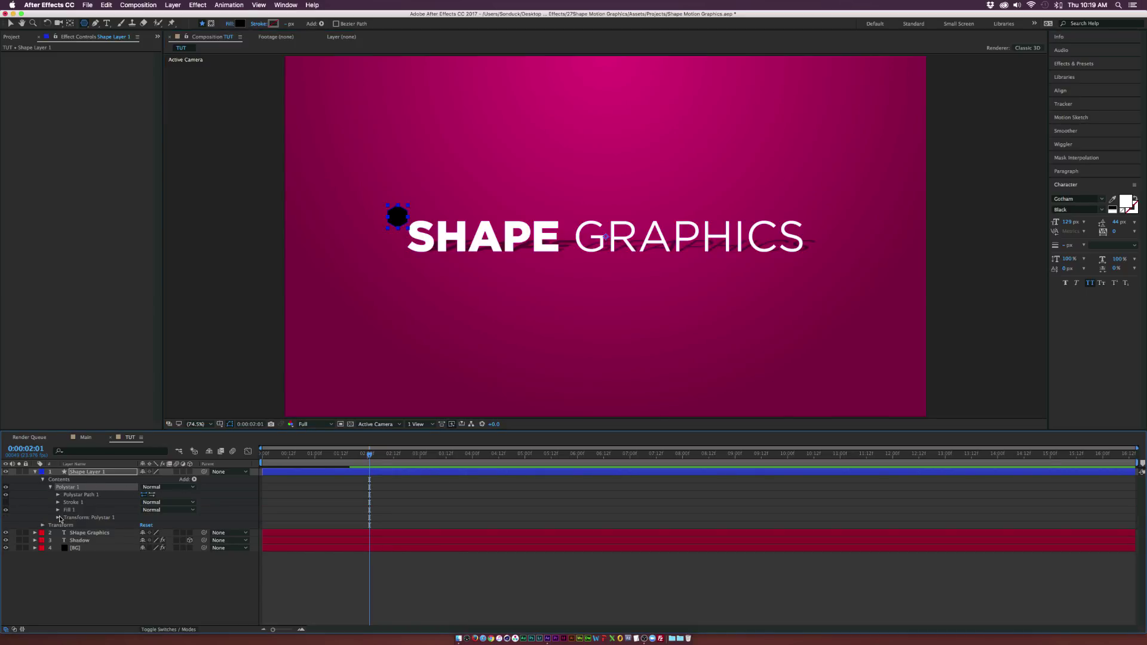
left_click(58, 518)
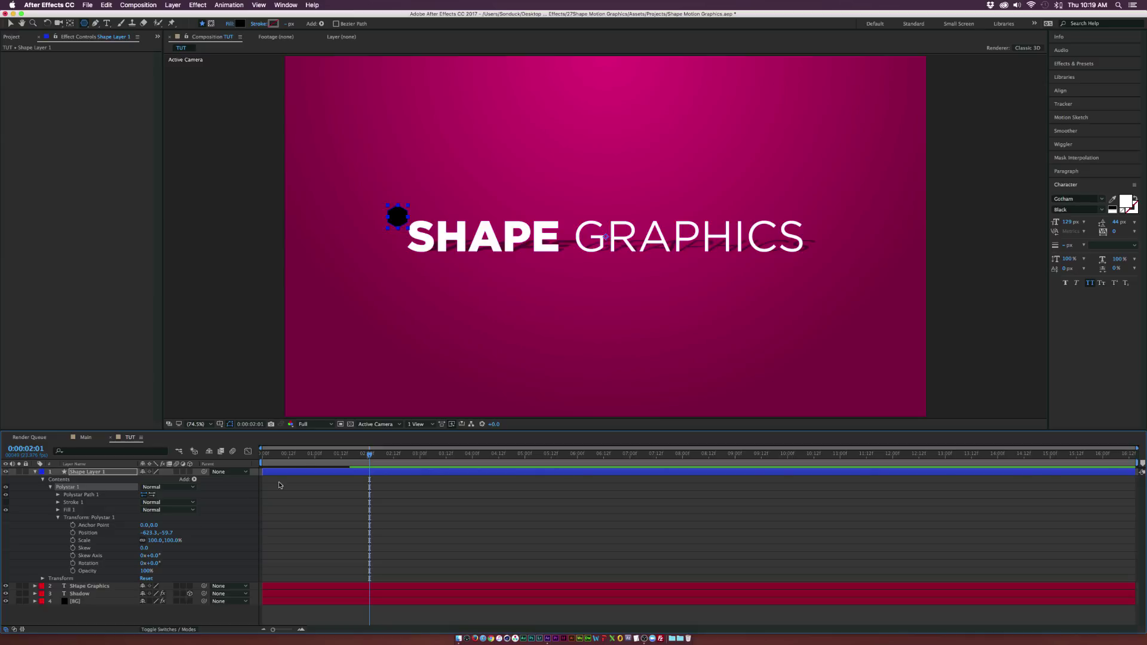
mouse_move(304, 457)
left_mouse_down()
mouse_move(263, 458)
mouse_move(296, 460)
mouse_move(286, 467)
left_mouse_up()
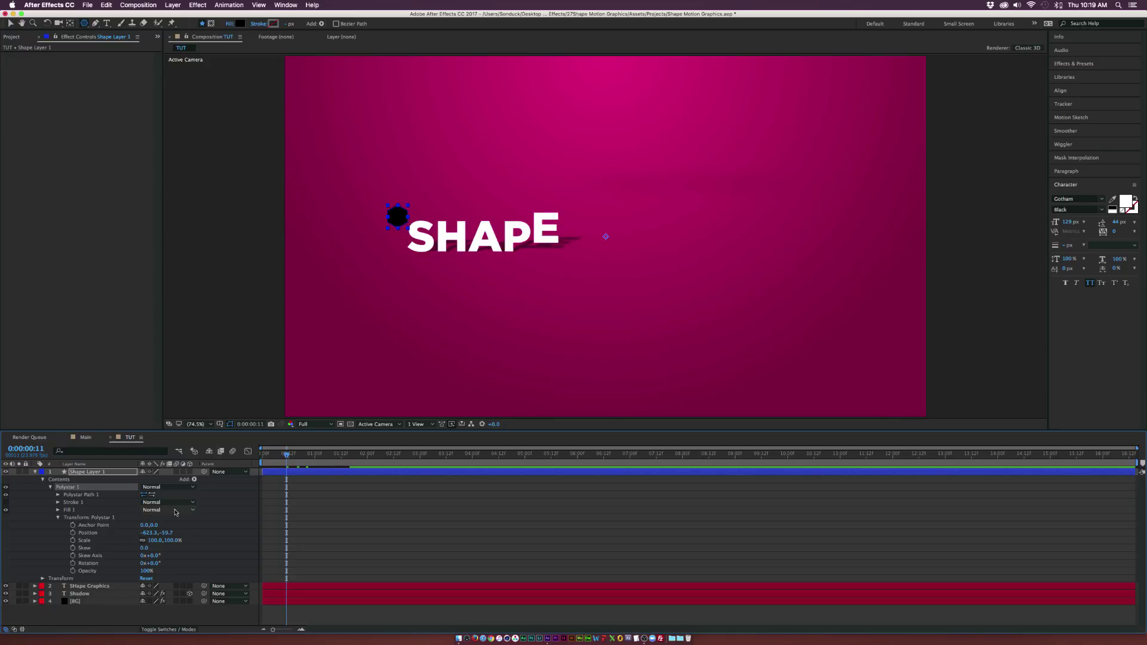
left_click(73, 533)
left_click(73, 540)
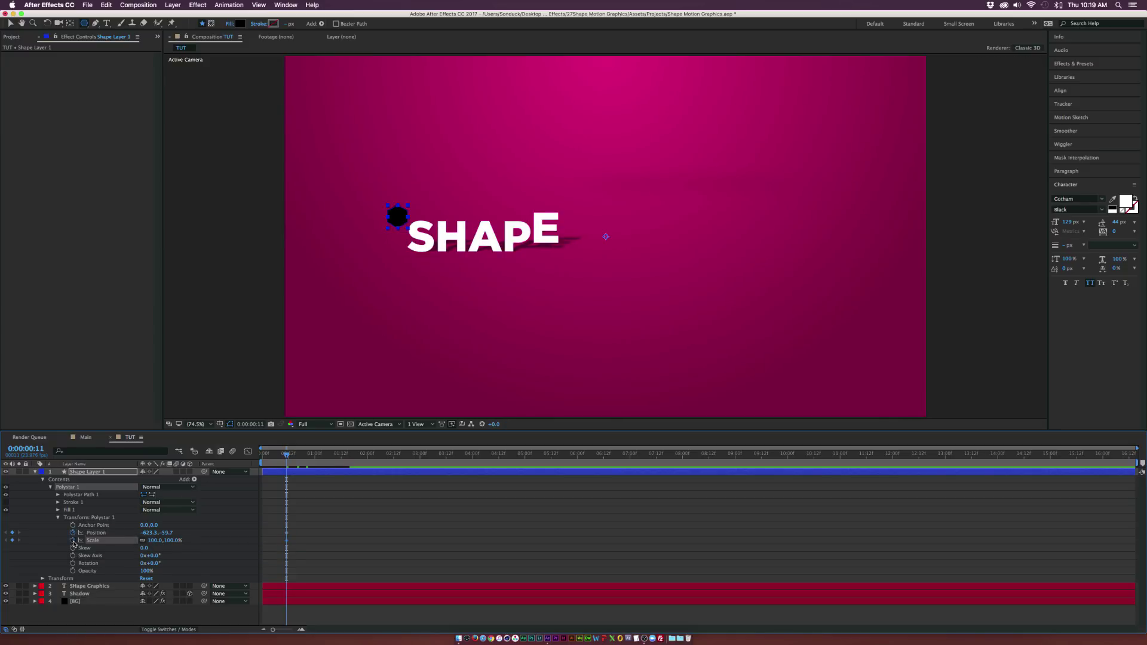
left_click(155, 540)
type("0")
key("Return")
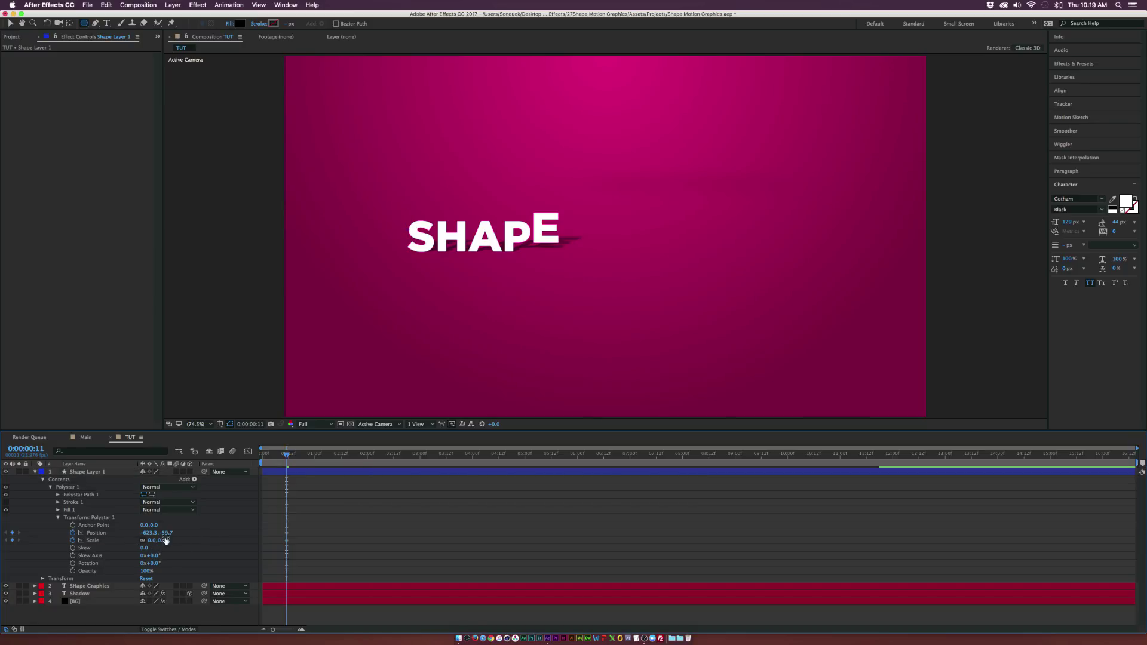
left_click_drag(150, 533, 212, 533)
At 0:00:01:09, set the polystar's Position to about -652, -55 and Scale to 100%, and ease both keyframes.
left_click_drag(287, 457, 334, 461)
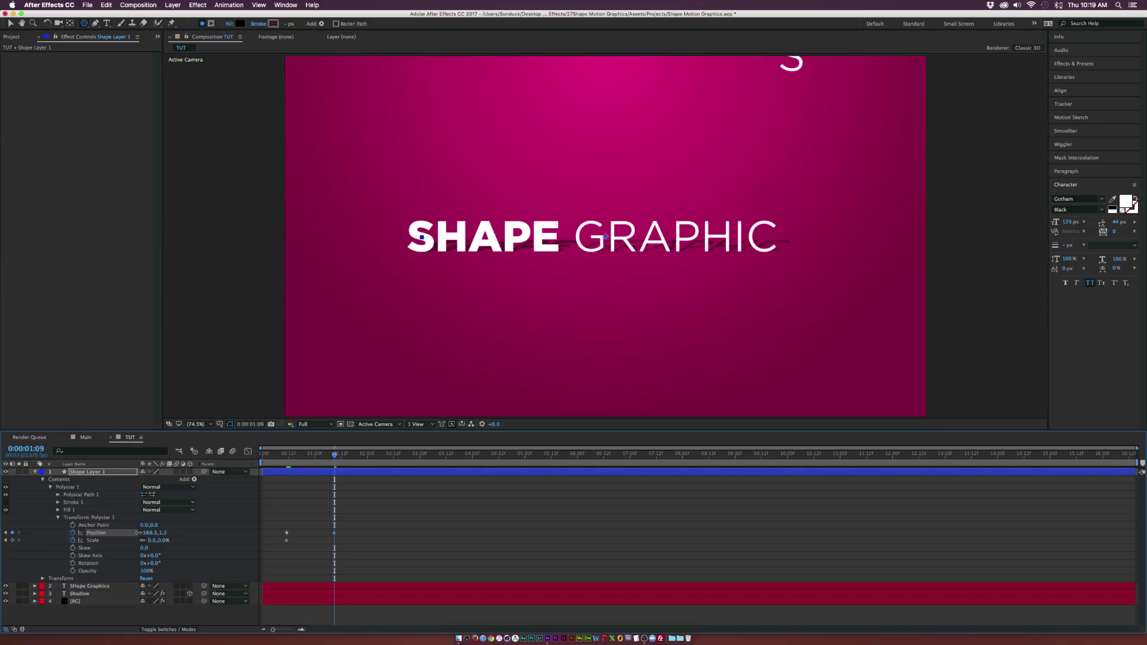
left_click_drag(138, 532, 160, 545)
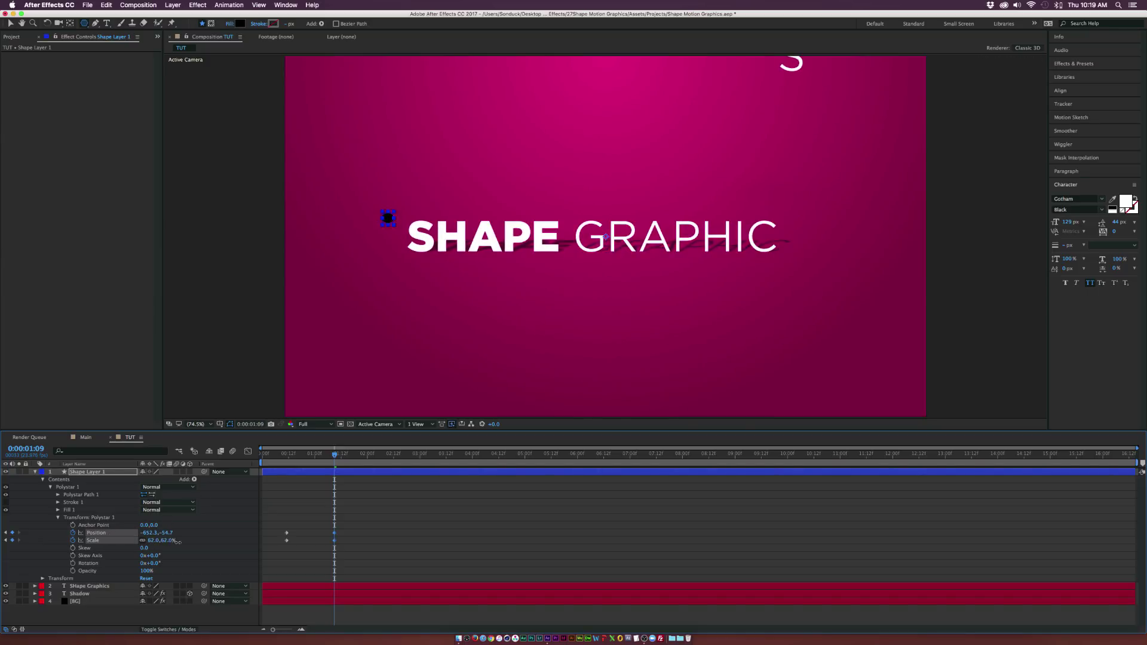
type("0")
key("Return")
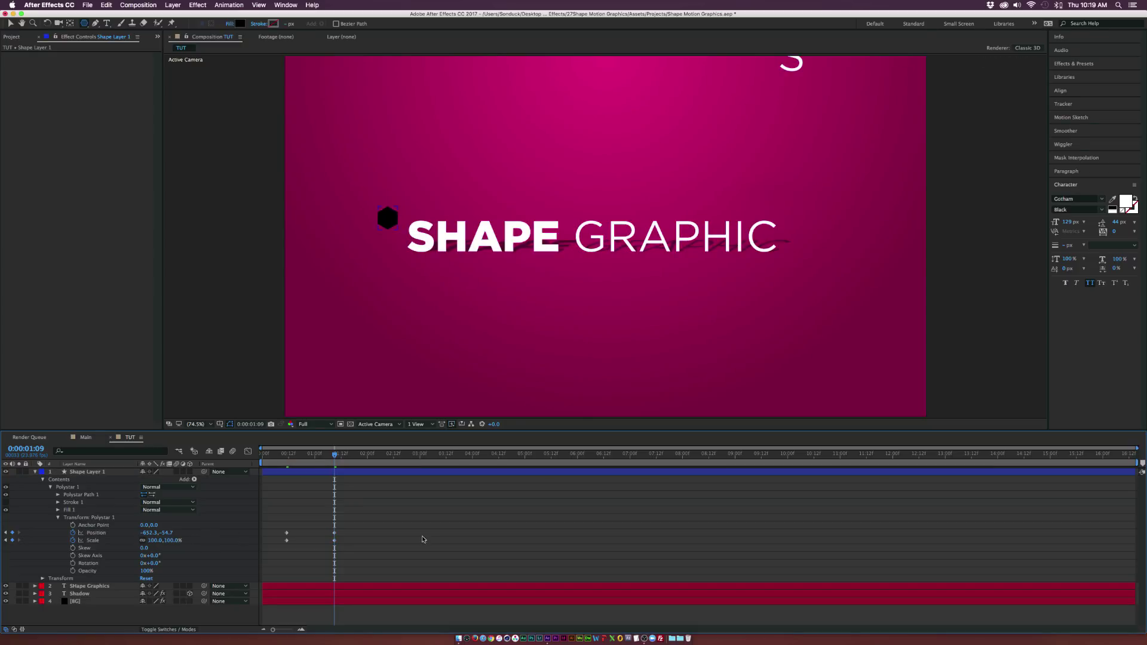
left_click_drag(412, 523, 326, 552)
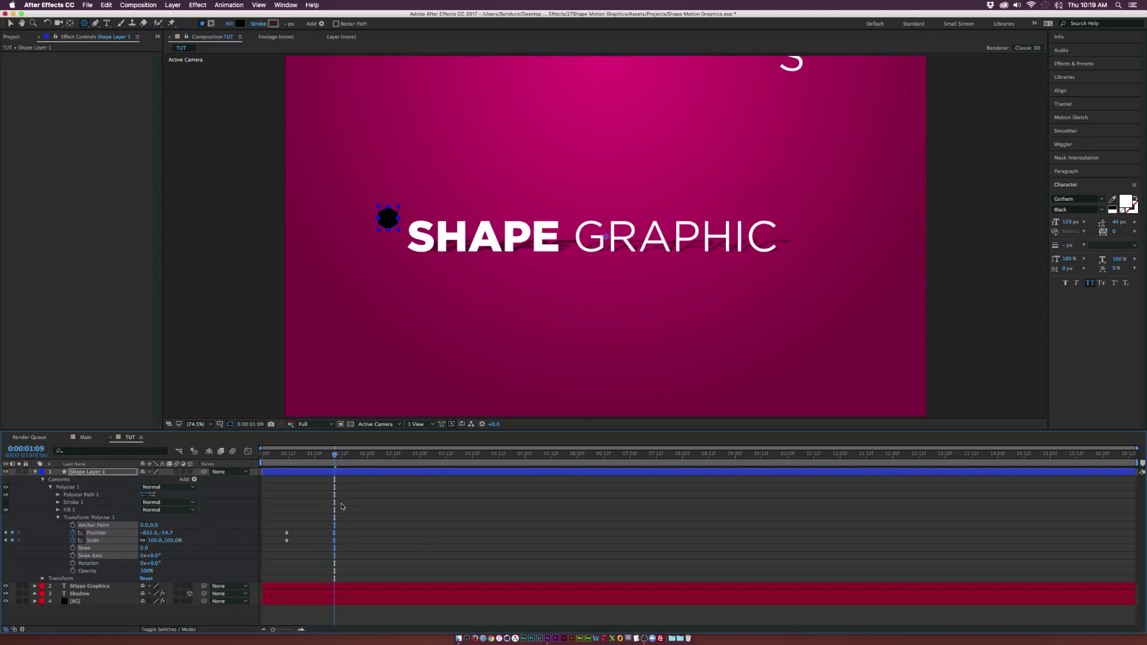
At 0:00:02:19, move the polystar to about -753, -132 and set its Scale to 0%, with eased keyframes.
left_click_drag(334, 452, 408, 465)
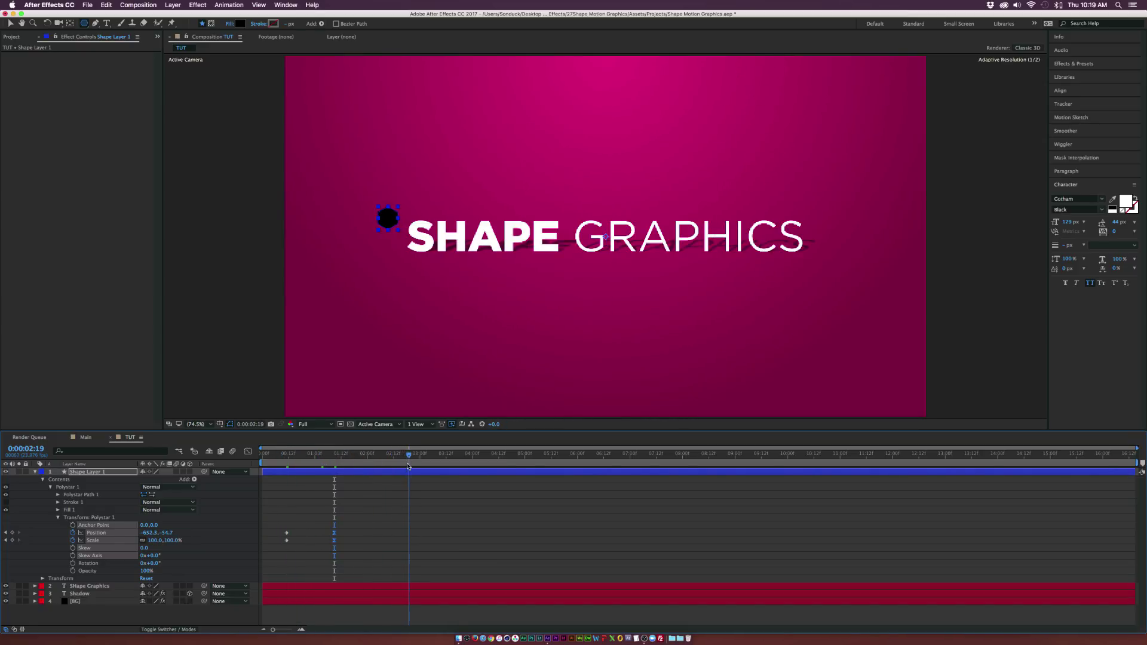
left_click(95, 533)
mouse_move(165, 532)
left_mouse_down()
mouse_move(106, 534)
mouse_move(159, 534)
left_mouse_up()
left_click(153, 540)
type("0")
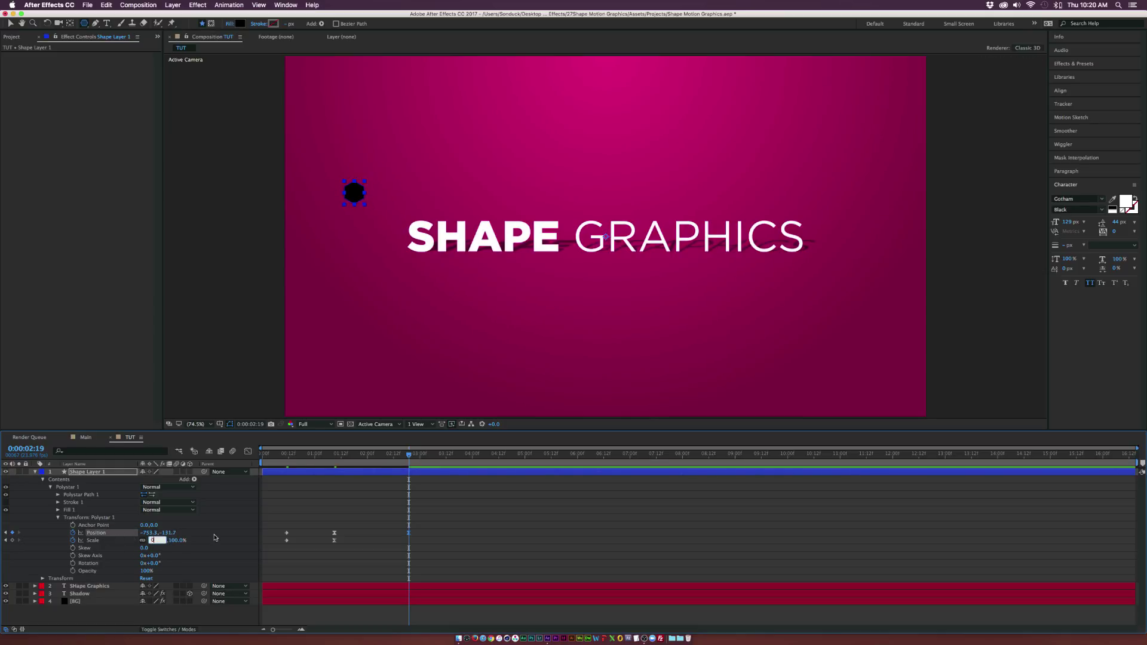
left_click(319, 499)
Move the polystar's shape layer below the Shadow layer, just above the background, and check its animation.
left_click_drag(369, 458, 321, 472)
left_click_drag(82, 476, 83, 601)
left_click_drag(319, 456, 403, 467)
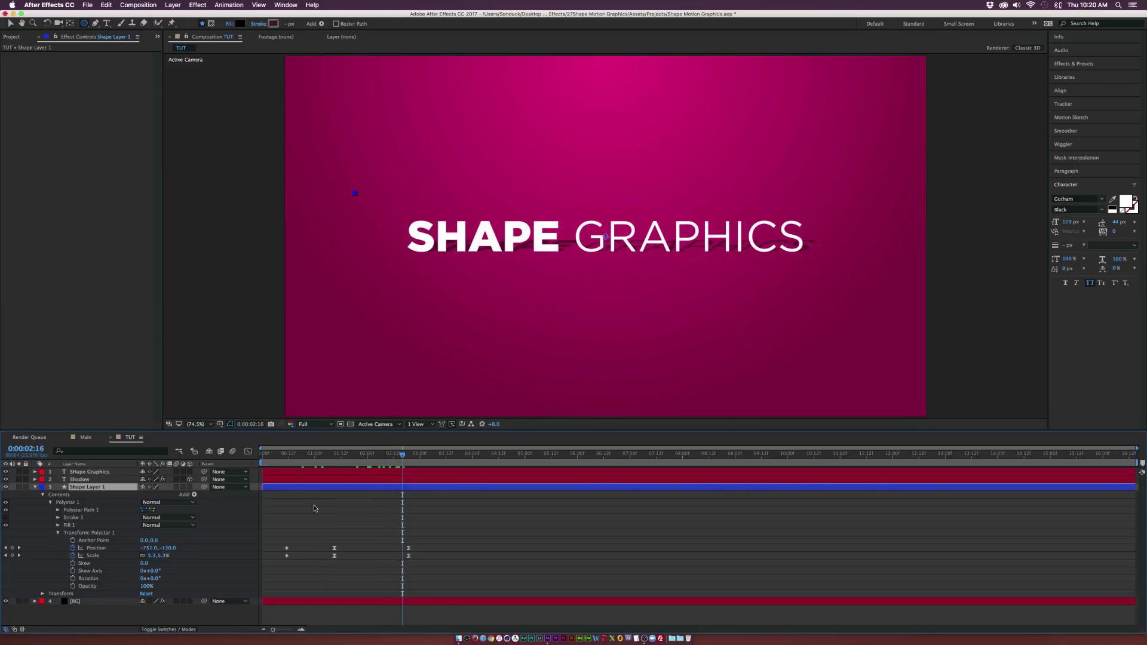
key("F2")
Rename the polystar's shape layer as Left Shape 1.
left_click(109, 487)
left_click(336, 458)
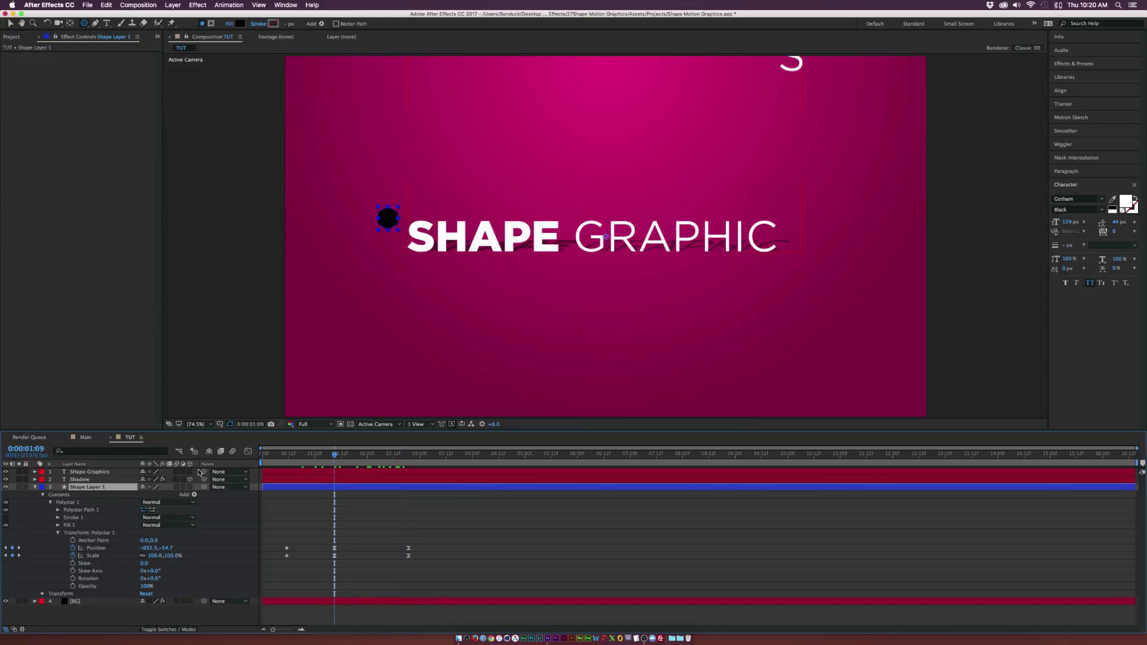
key("Return")
type("Left")
key("Return")
Keyframe the polystar's Rotation from 0° at 0:00:00:11 to 47° at 0:00:02:19 and check the motion.
left_click_drag(289, 457, 287, 461)
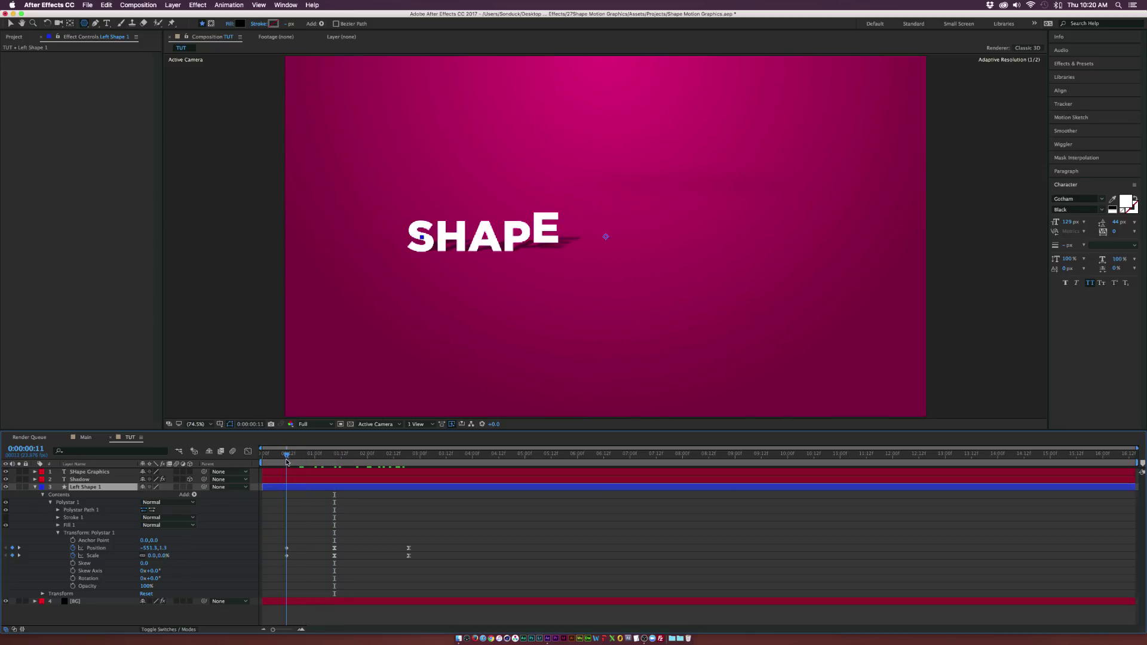
left_click(73, 578)
left_click_drag(339, 455, 409, 460)
left_click_drag(151, 579, 170, 581)
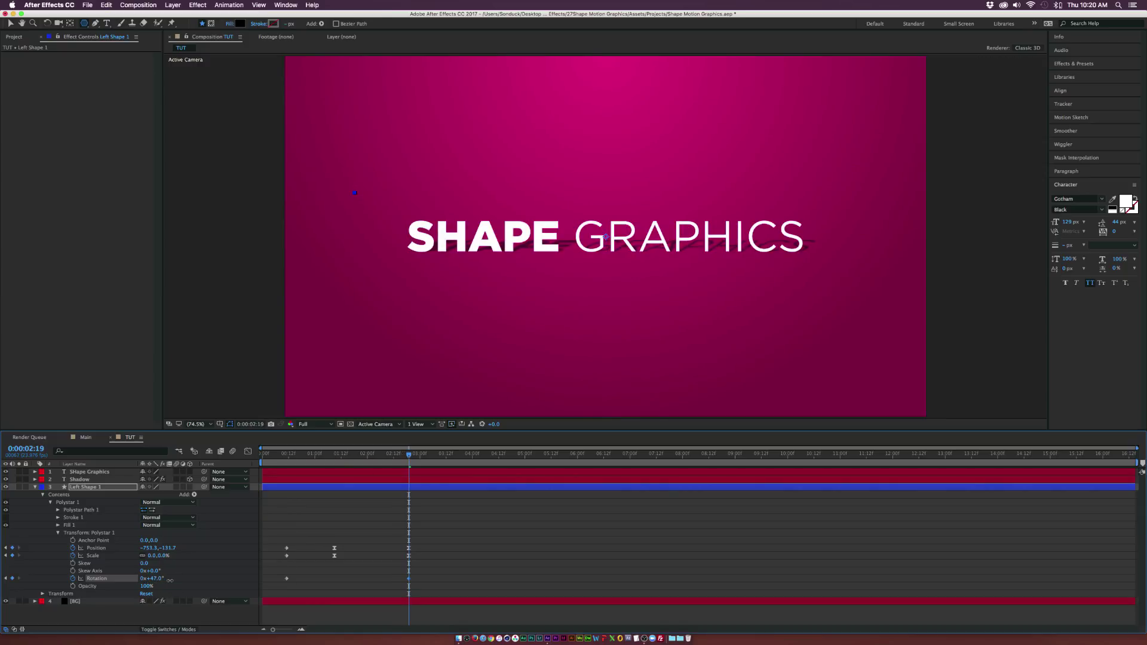
left_click(331, 484)
left_click_drag(408, 460, 375, 460)
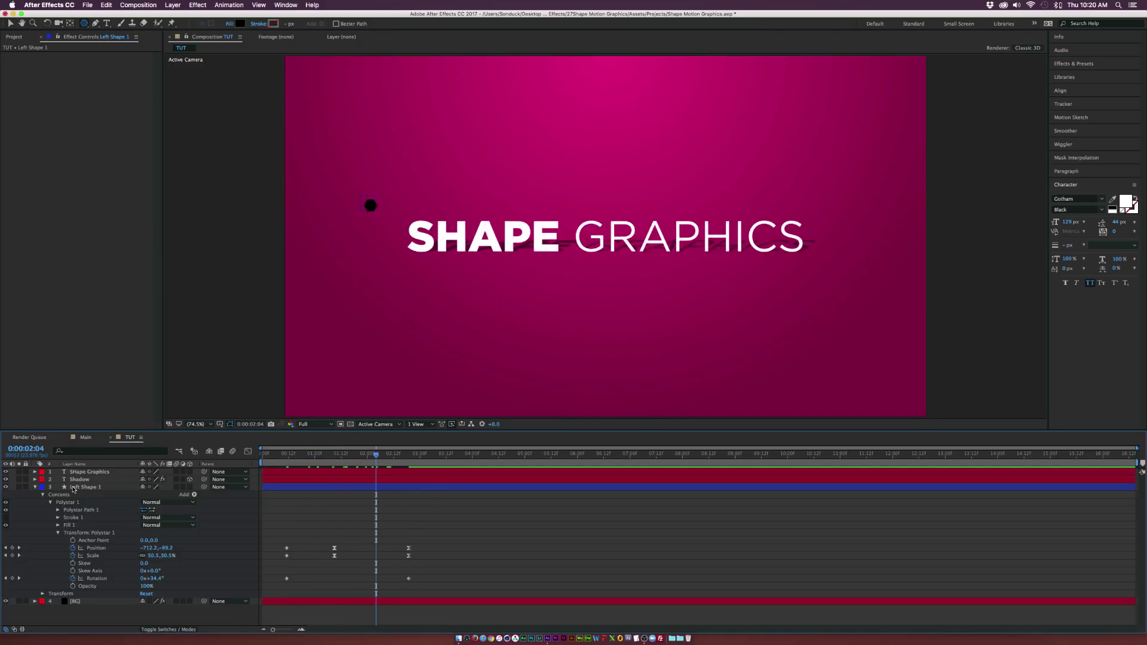
Duplicate the Left Shape 1 layer, collapse the original's properties and expand those of the copy.
left_click(75, 487)
key("super+d")
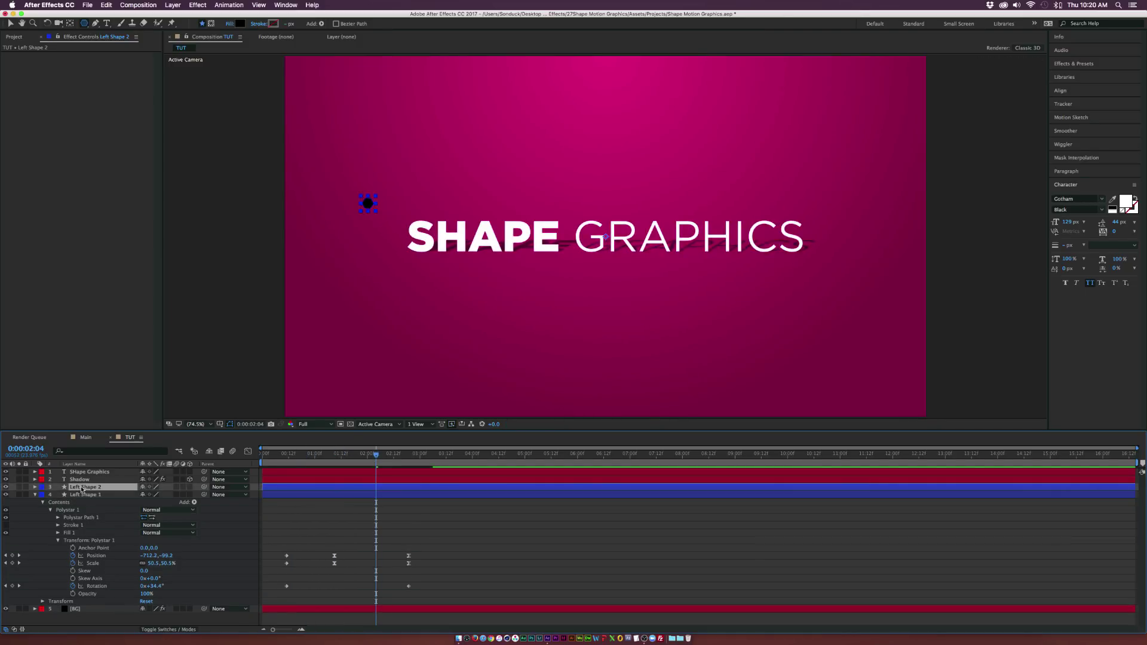
left_click(34, 495)
left_click(35, 488)
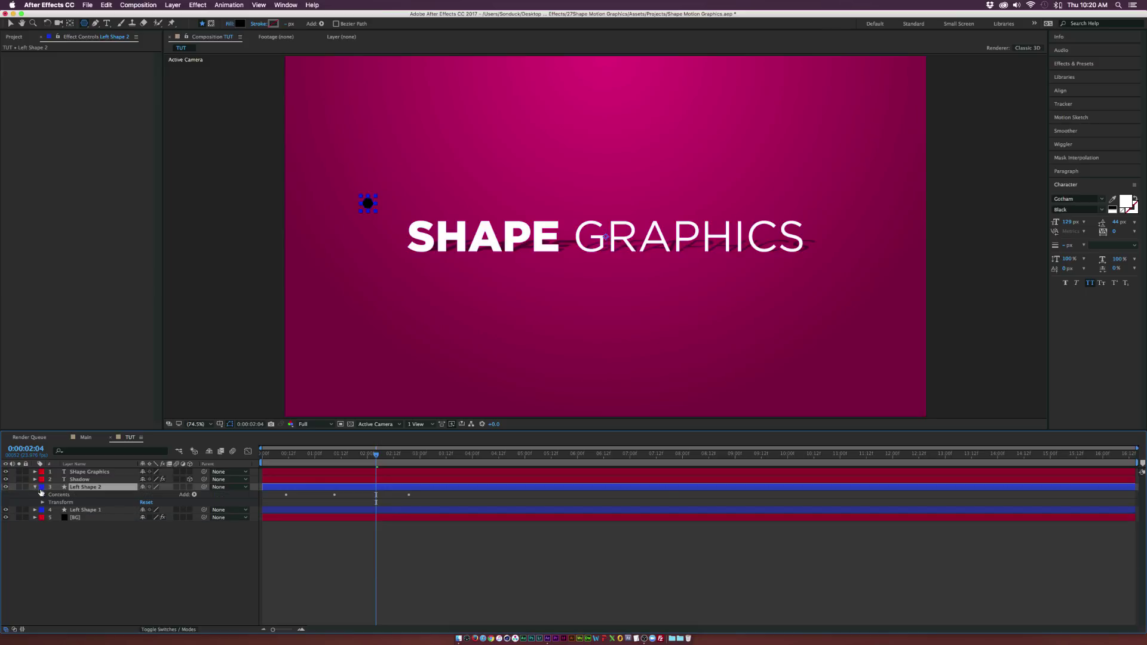
Expand Polystar 1 in the Left Shape 2 layer and set its fill to None.
left_click(42, 496)
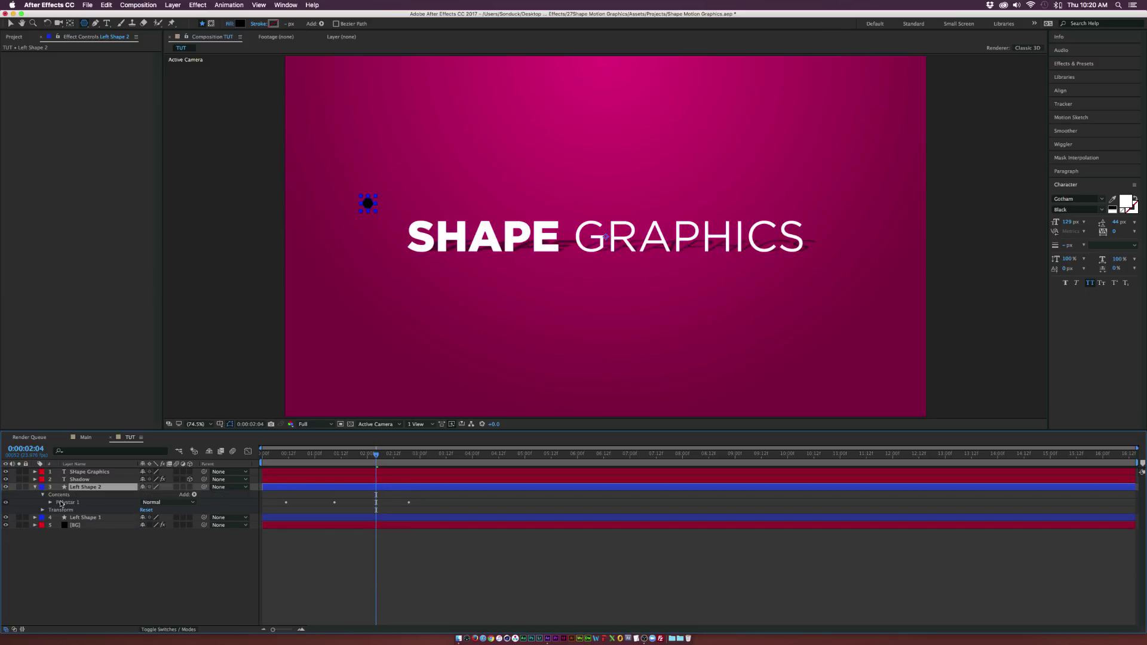
left_click(59, 503)
left_click(50, 504)
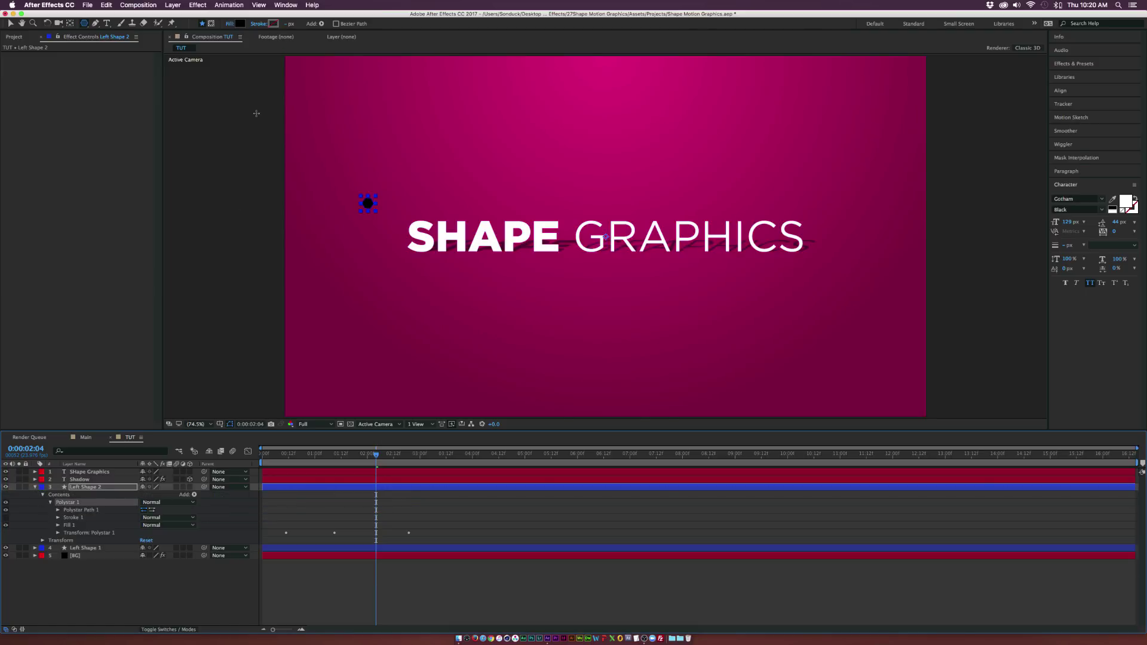
left_click(229, 25)
left_click(364, 168)
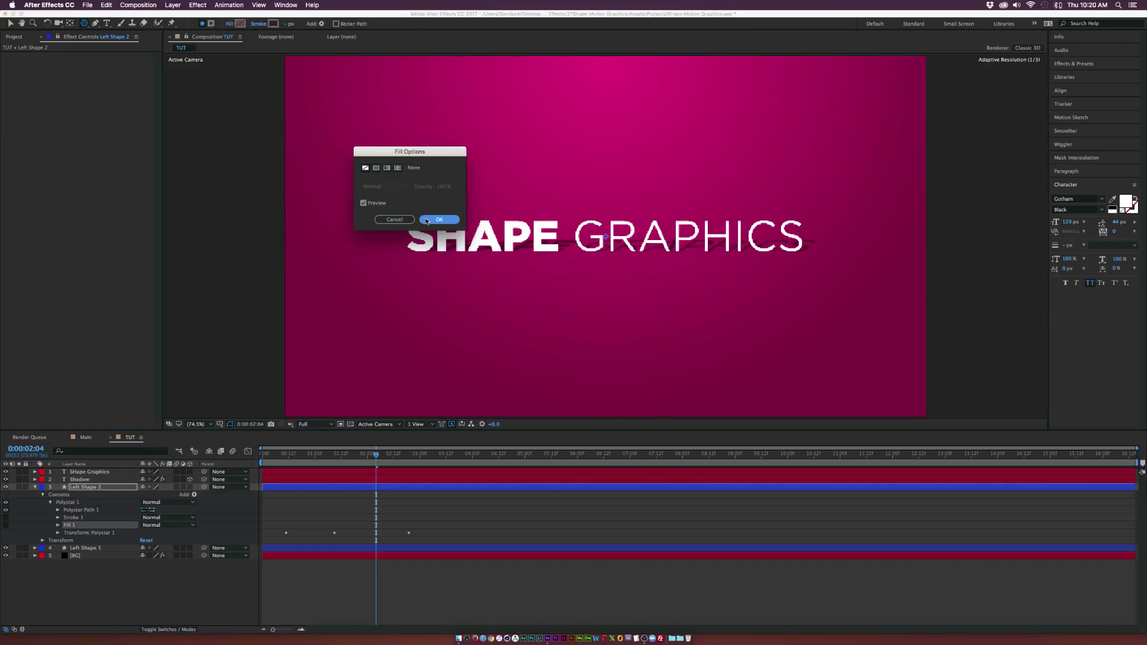
left_click(439, 220)
Give the Left Shape 2 polystar a solid color stroke.
left_click(257, 25)
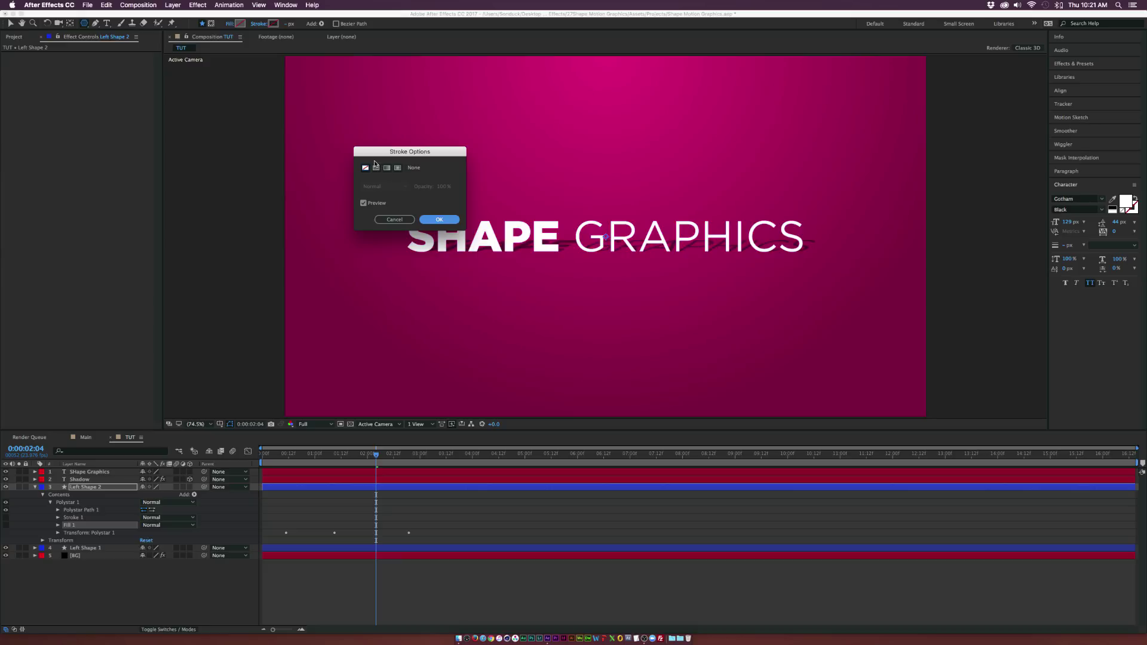
left_click(376, 168)
left_click(439, 220)
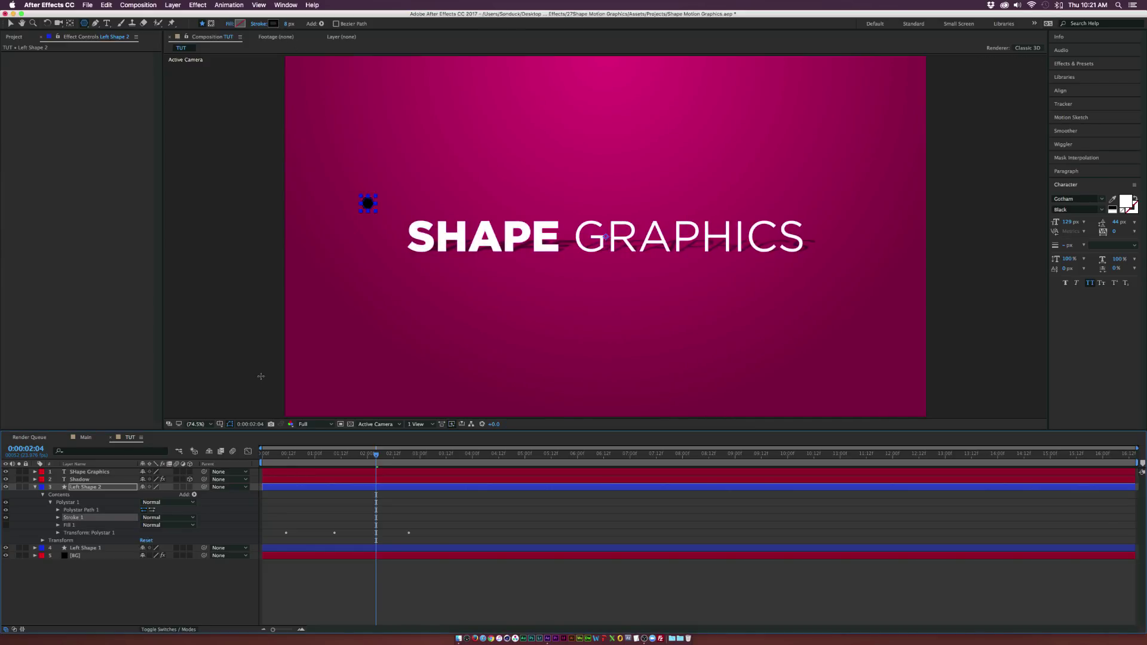
Reveal Left Shape 2's keyframes and set the polystar's Position Y to 80.3 at 0:00:01:09.
left_click(89, 488)
key("u")
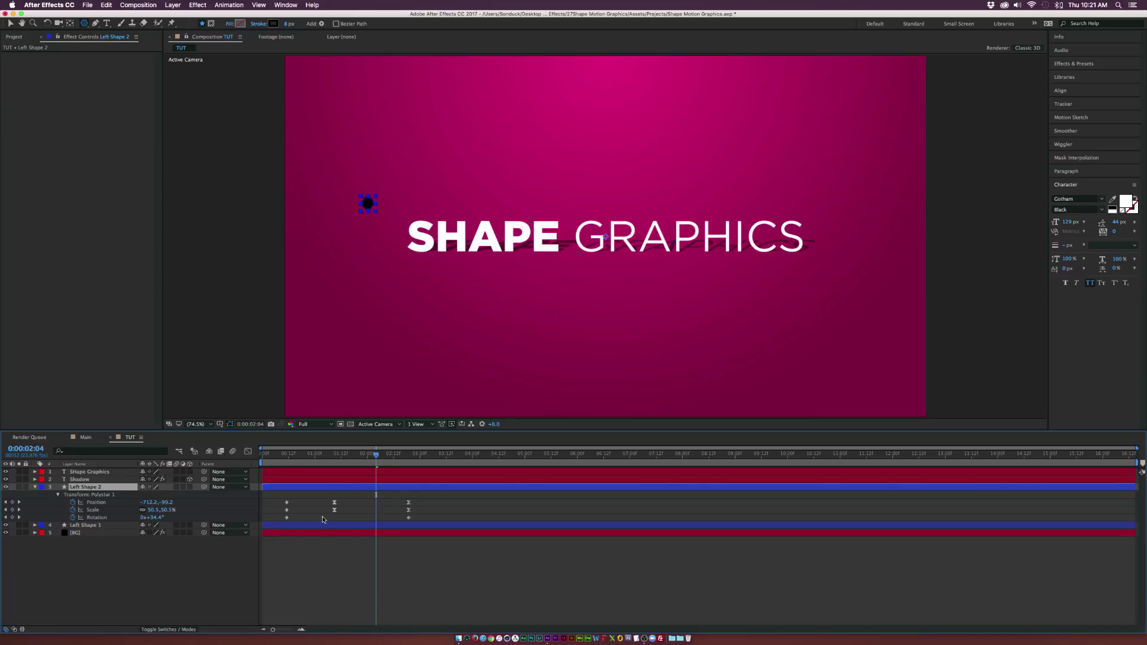
left_click(336, 456)
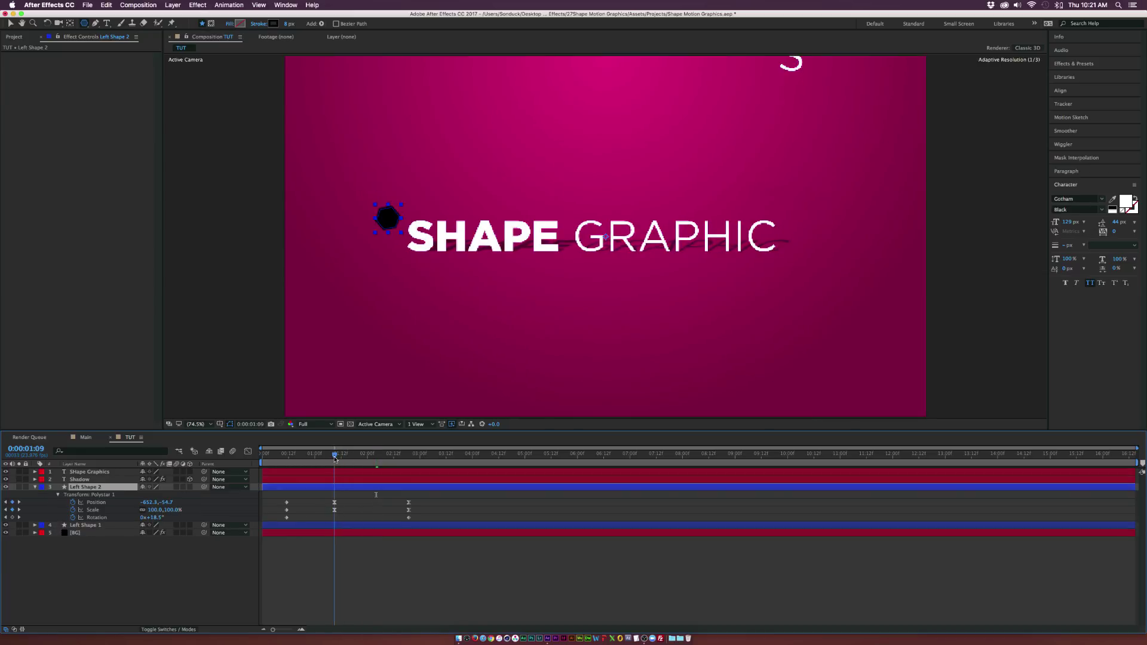
left_click_drag(439, 500, 274, 507)
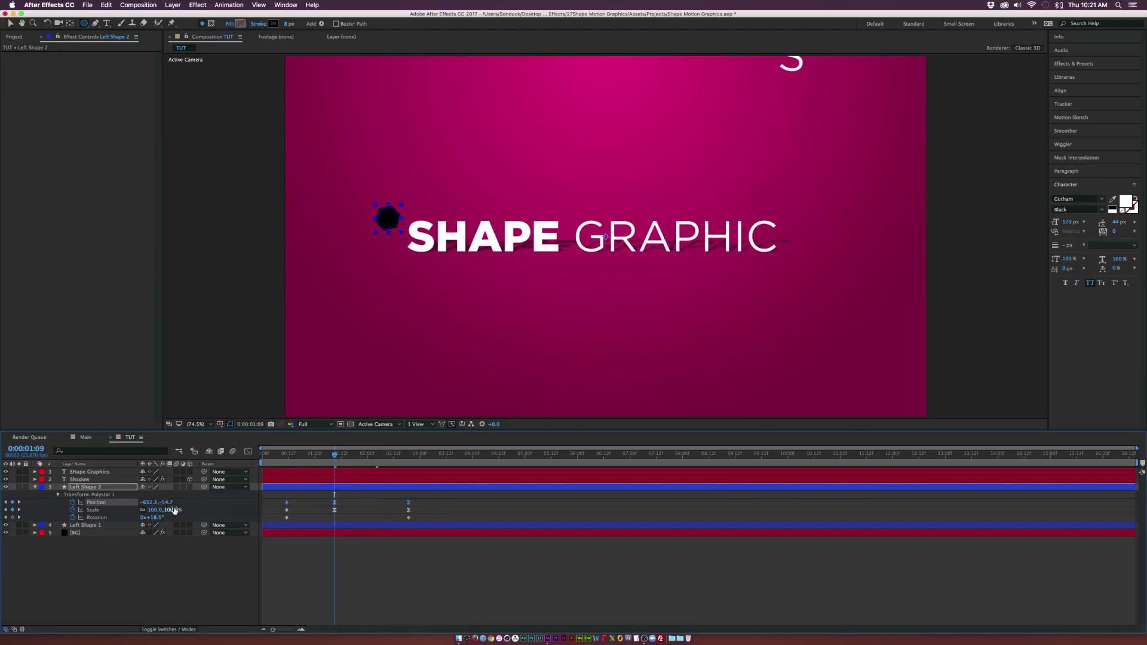
left_click_drag(165, 502, 222, 505)
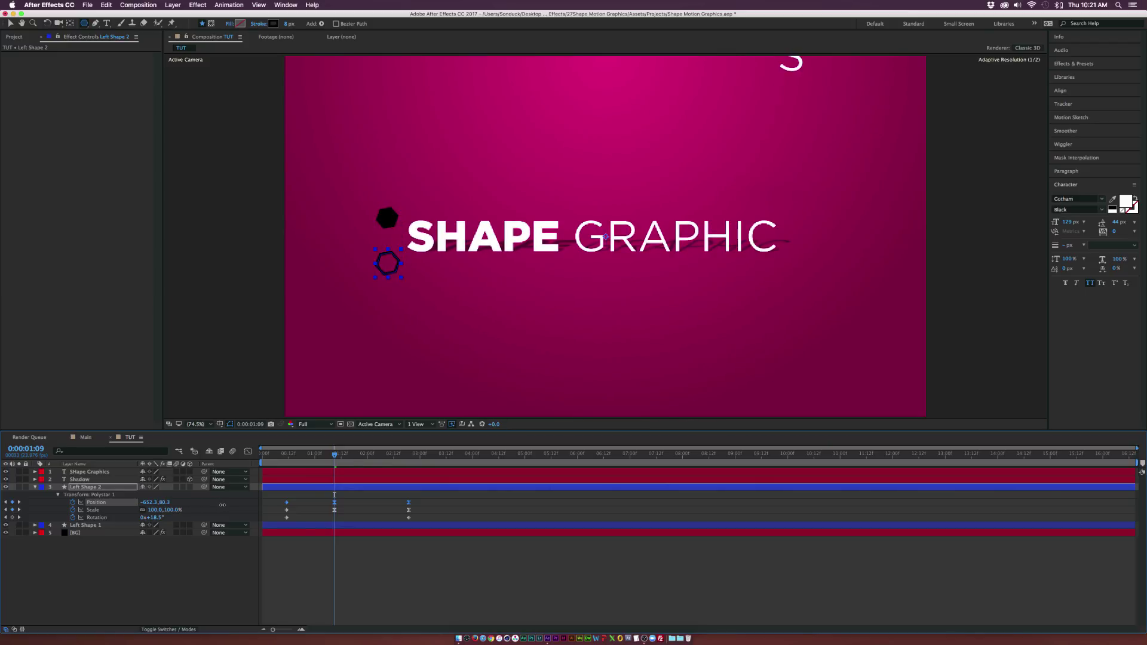
Set Left Shape 2's polystar Position Y to 31.3 at 0:00:00:11 and 93.3 at 0:00:02:19, and check the motion.
mouse_move(293, 457)
left_mouse_down()
mouse_move(318, 460)
mouse_move(286, 465)
left_mouse_up()
left_click(187, 497)
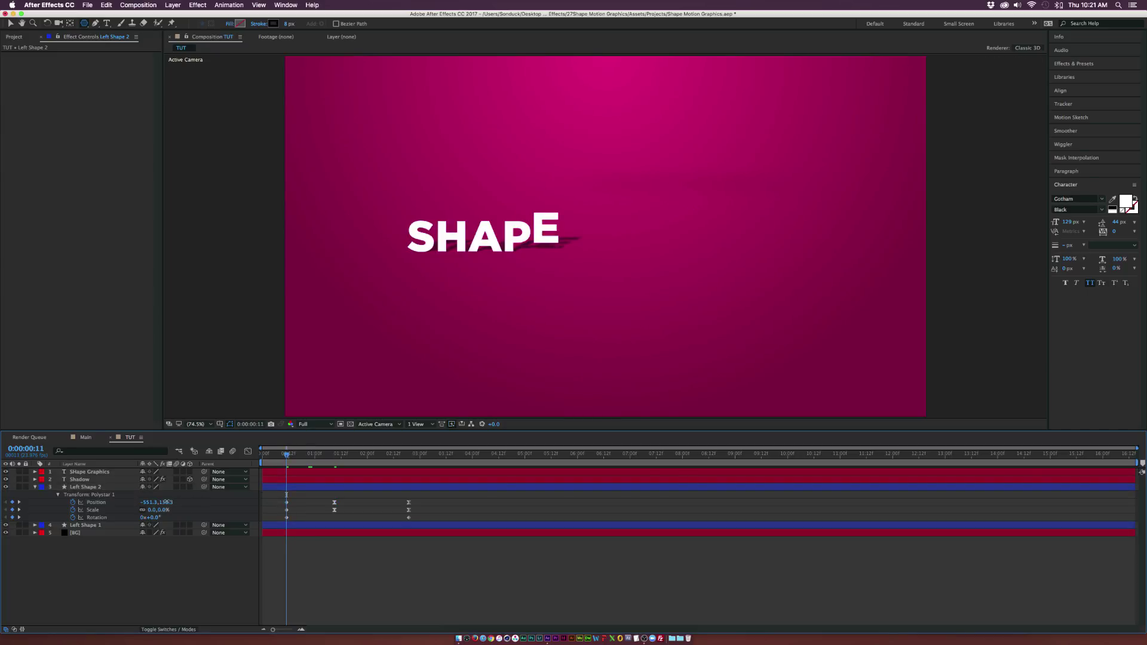
left_click(96, 502)
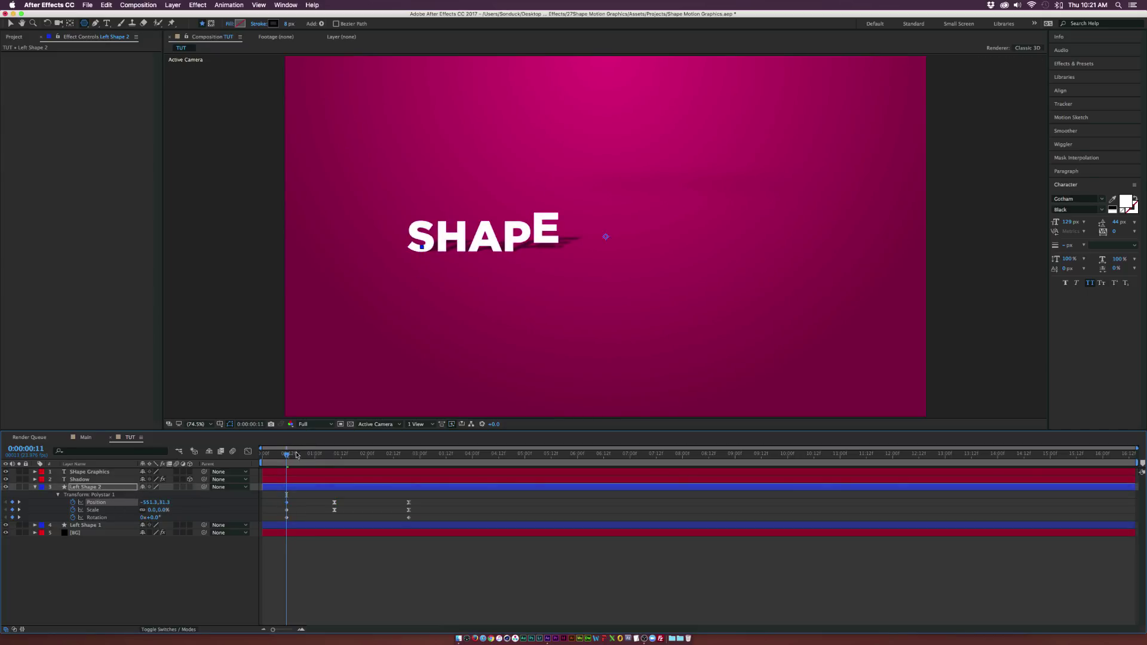
left_click_drag(297, 455, 409, 464)
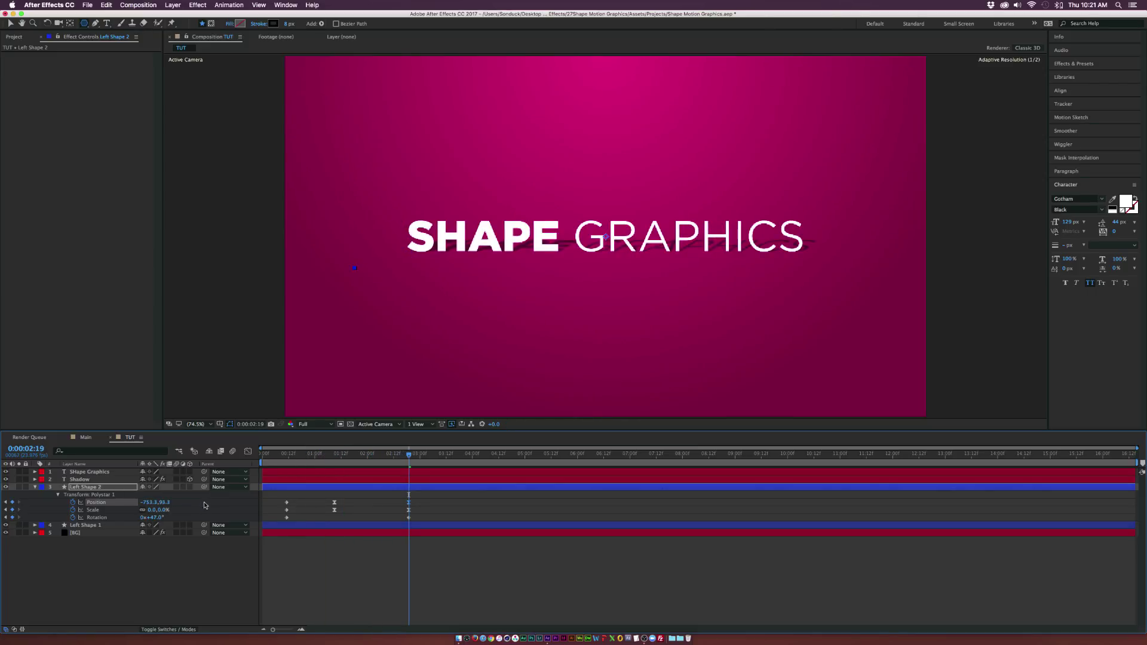
mouse_move(373, 457)
left_mouse_down()
mouse_move(291, 463)
mouse_move(384, 464)
mouse_move(370, 465)
left_mouse_up()
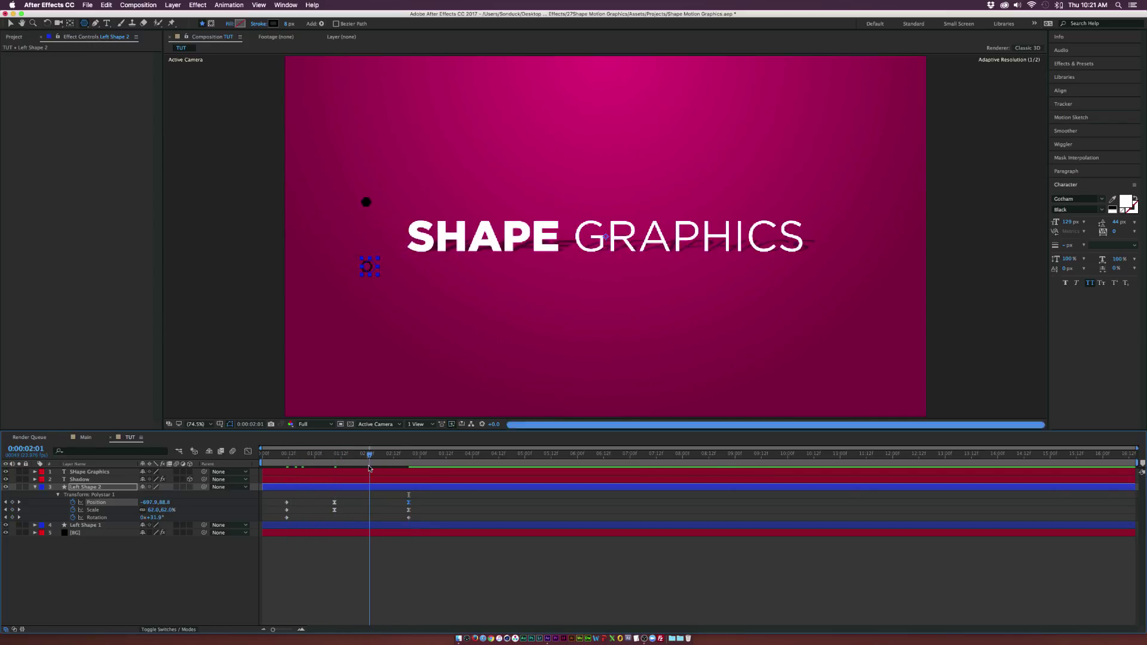
Shift the Left Shape 2 layer about 8 frames later in time, duplicate it and collapse the original's properties.
left_click_drag(307, 487, 431, 465)
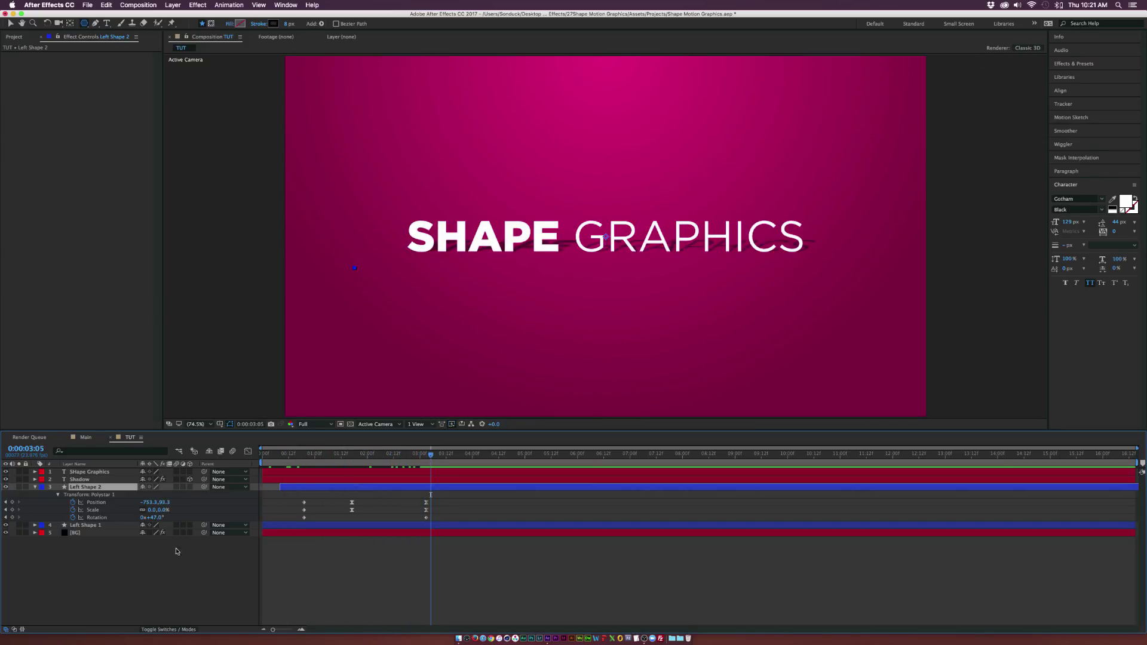
left_click(94, 500)
left_click(83, 488)
key("super+d")
left_click(34, 496)
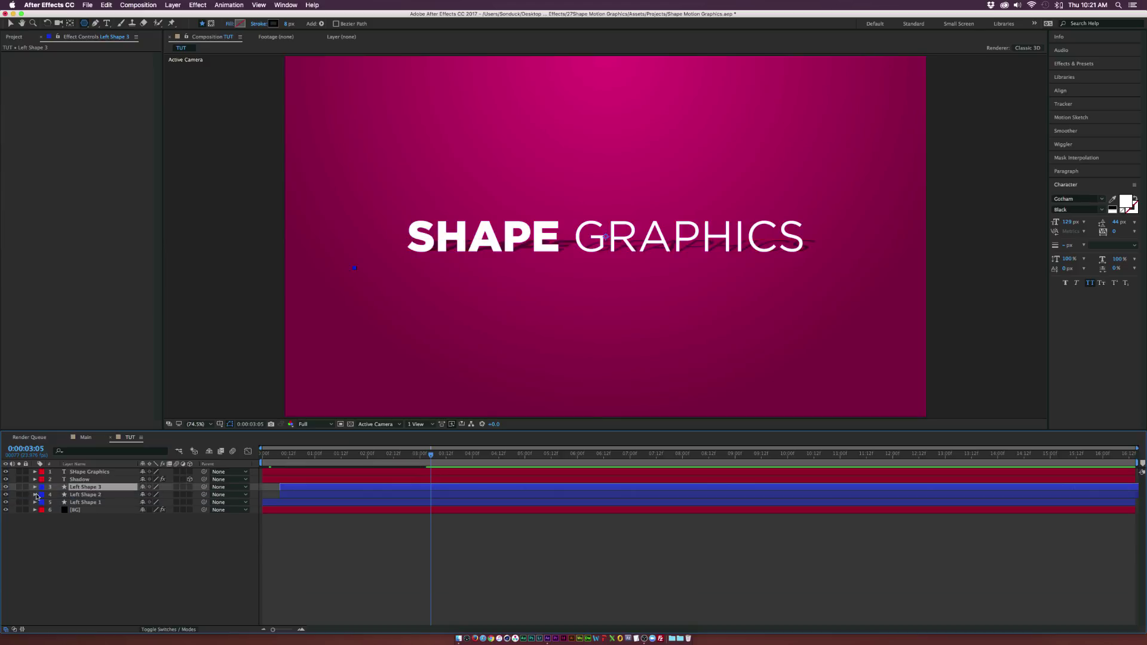
Draw a small square about 36 px wide inside the Left Shape 3 layer's contents, beside the title's first letter.
left_click(36, 487)
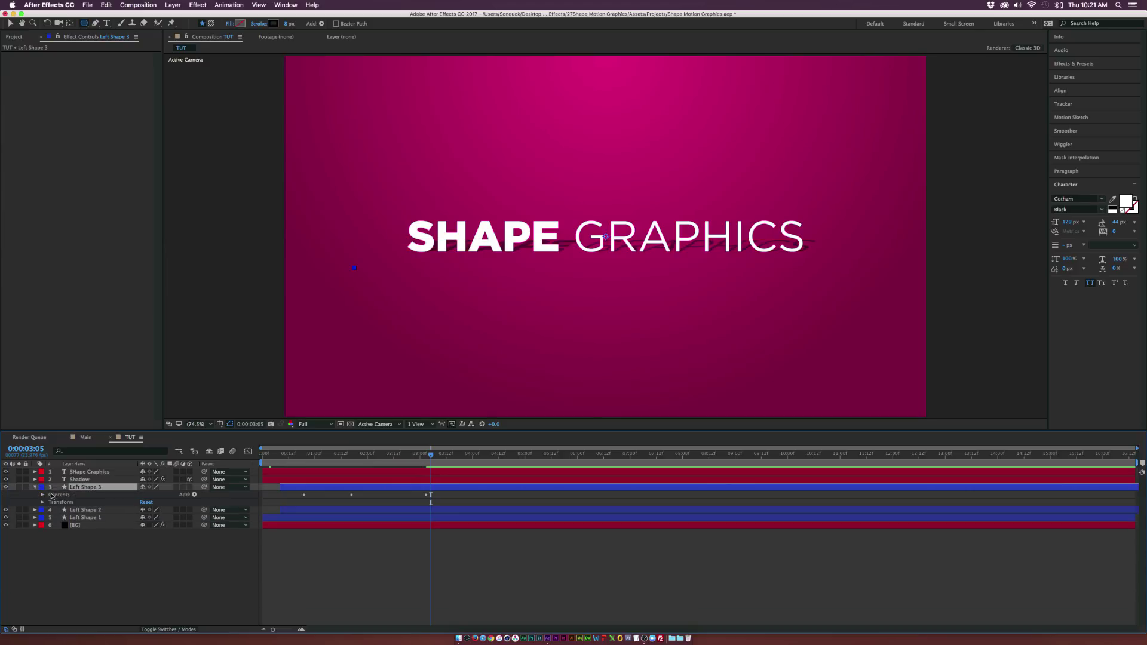
left_click(42, 495)
left_click(62, 496)
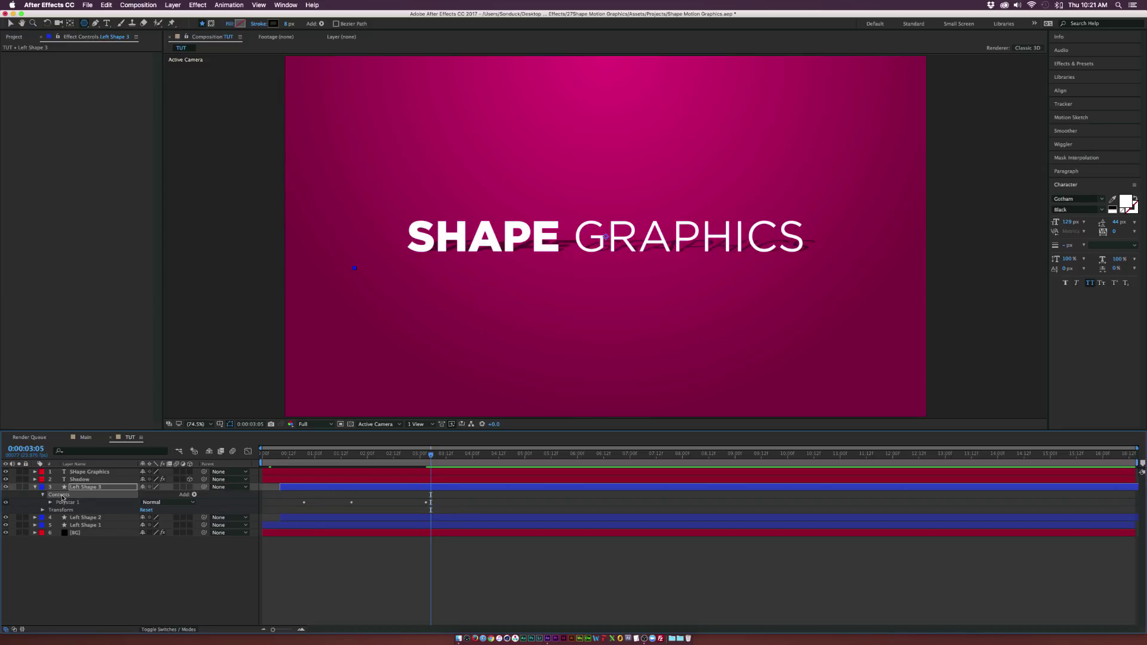
left_click_drag(84, 24, 119, 23)
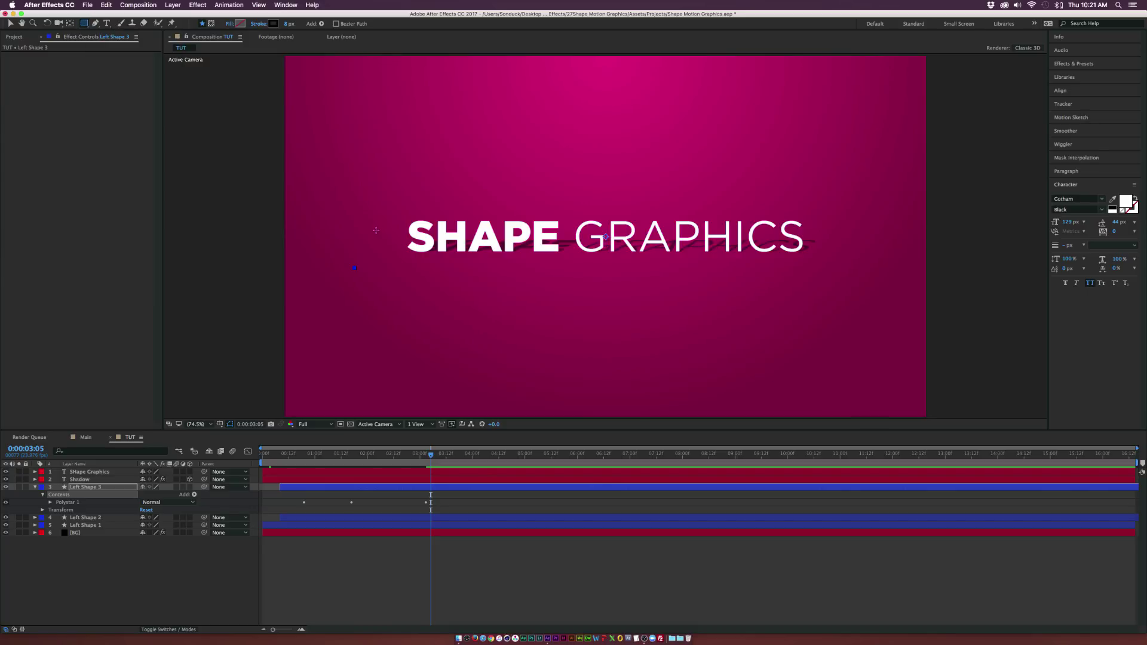
mouse_move(376, 230)
left_mouse_down()
mouse_move(382, 221)
mouse_move(354, 215)
mouse_move(387, 224)
left_mouse_up()
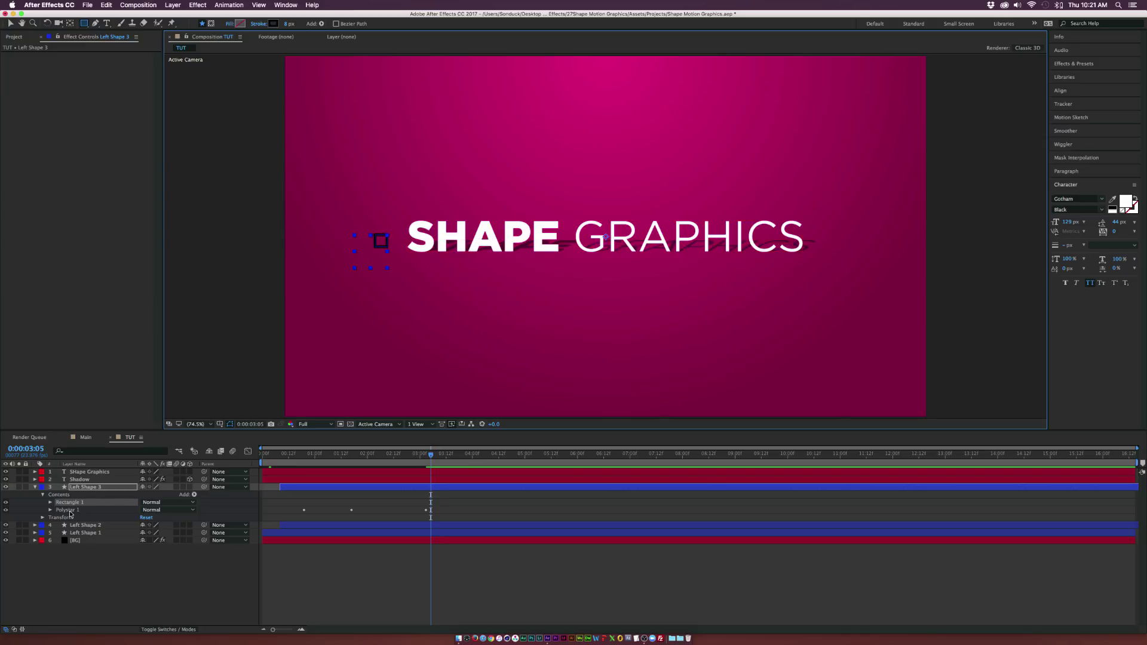
Replace Polystar Path 1 with Rectangle Path 1 inside the Polystar 1 group and delete the leftover Rectangle 1 group.
left_click(51, 510)
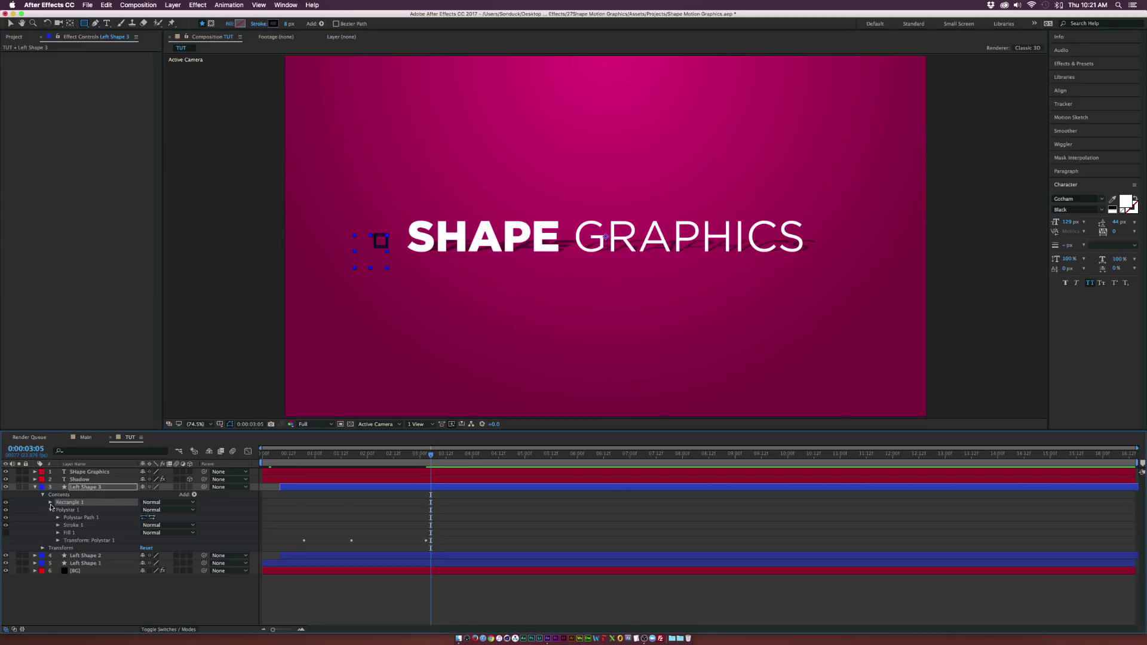
left_click(50, 503)
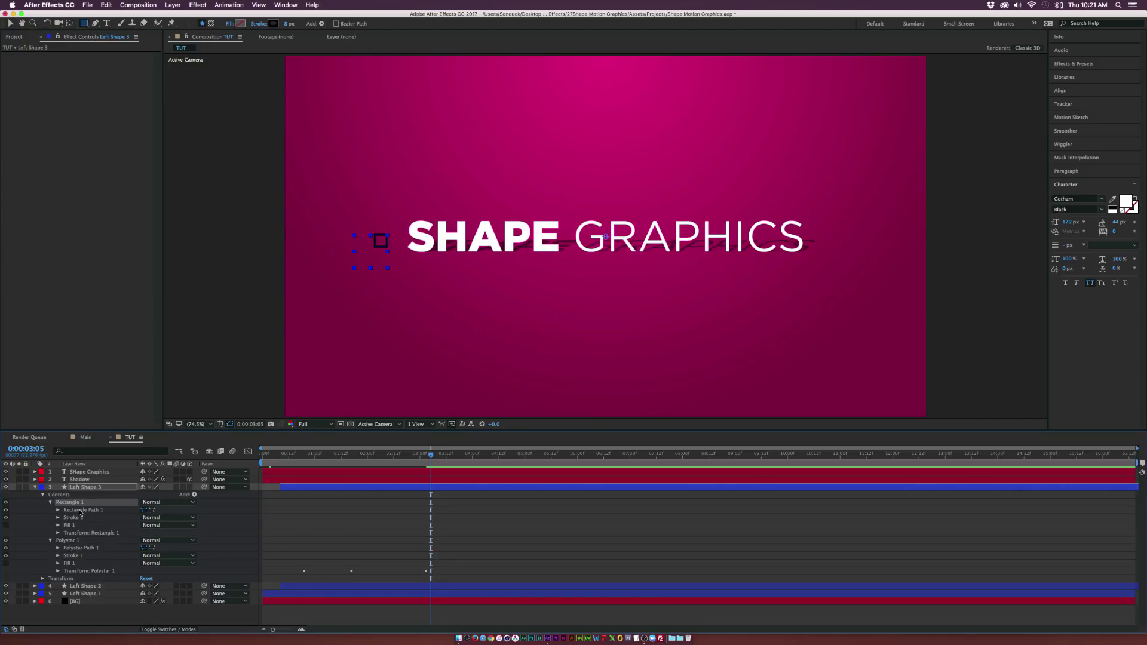
left_click(77, 549)
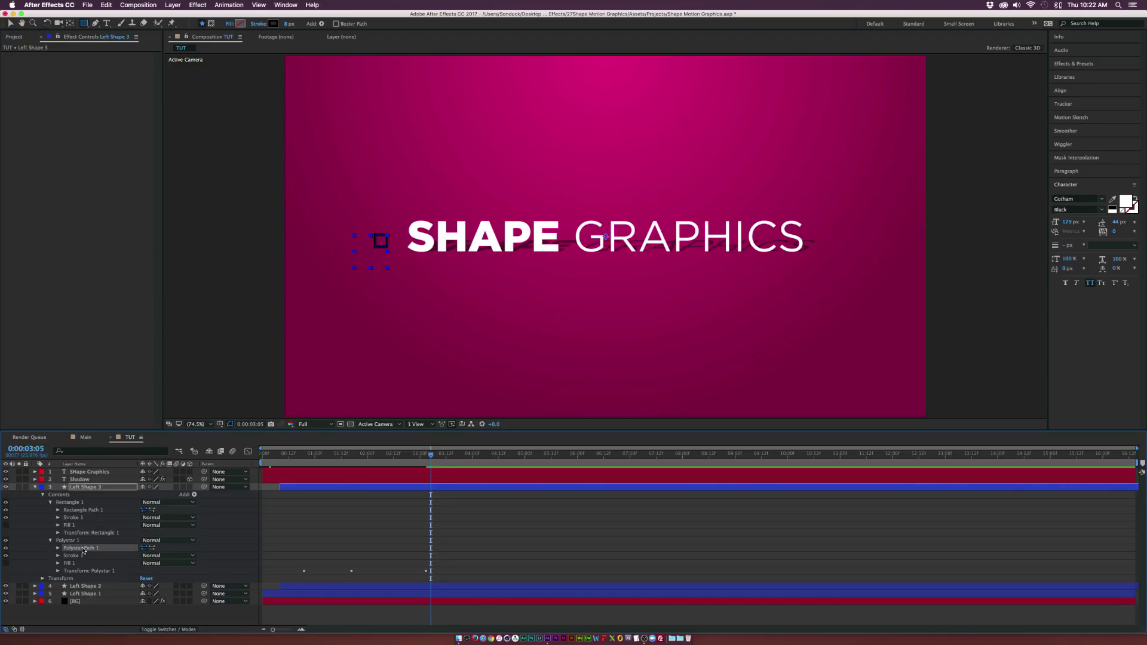
key("Delete")
left_click_drag(82, 511, 76, 546)
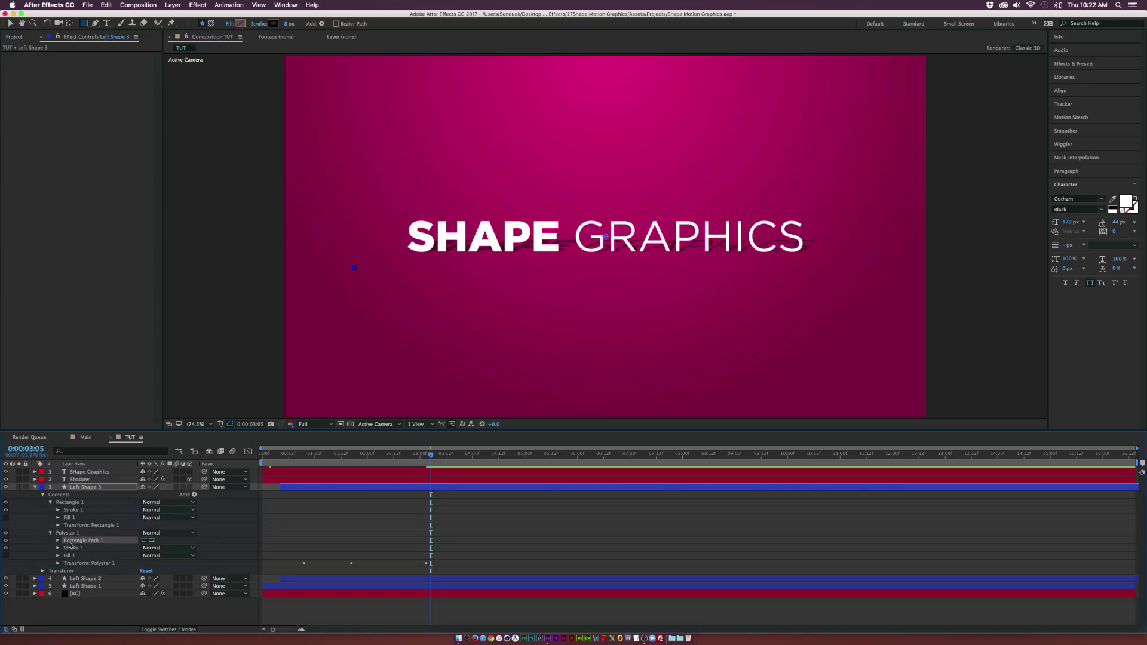
left_click(67, 503)
key("Delete")
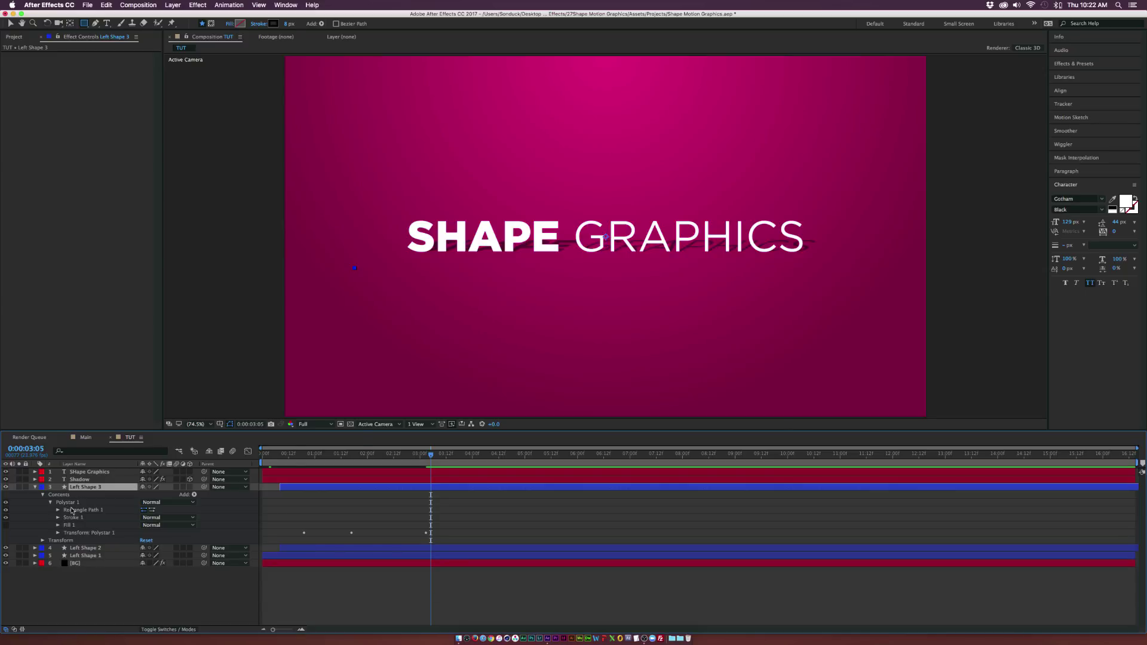
Reveal Left Shape 3's keyframes and set the square's Position Y to 7.3 at 0:00:01:17.
left_click(382, 456)
mouse_move(364, 458)
left_mouse_down()
mouse_move(340, 457)
mouse_move(352, 458)
left_mouse_up()
left_click(58, 510)
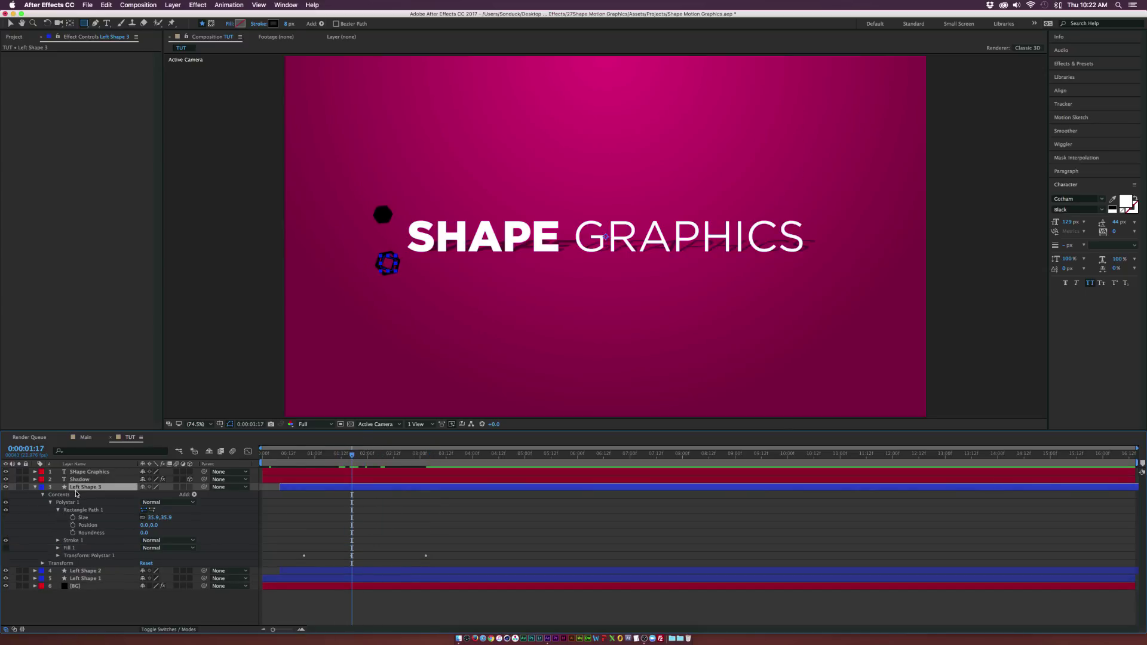
key("u")
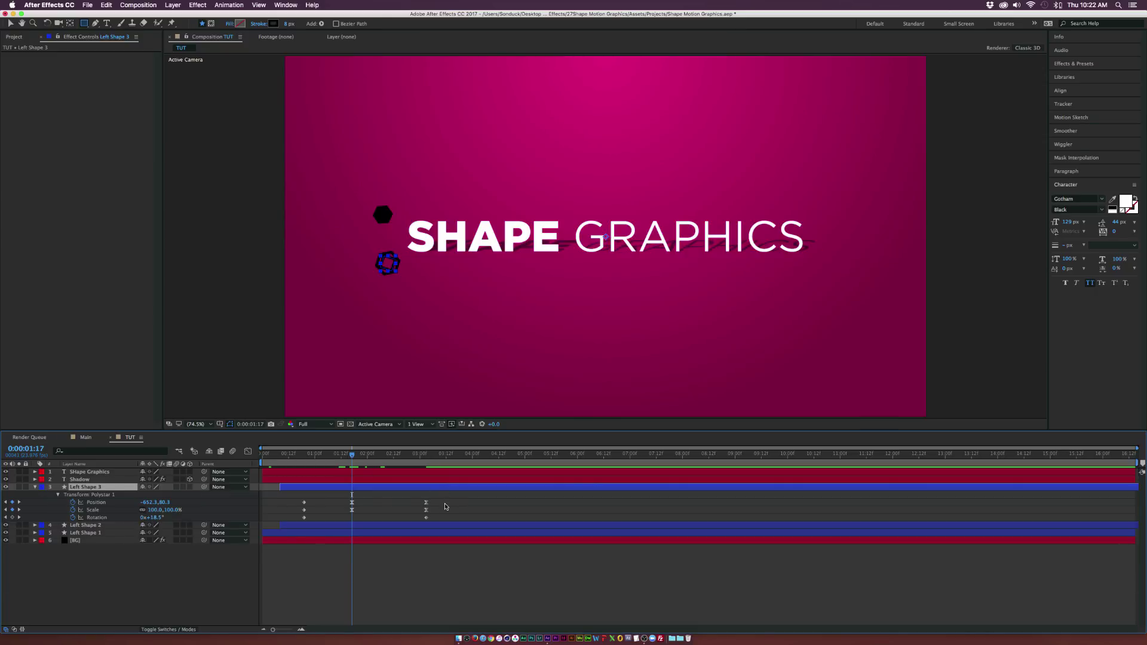
left_click_drag(163, 502, 125, 506)
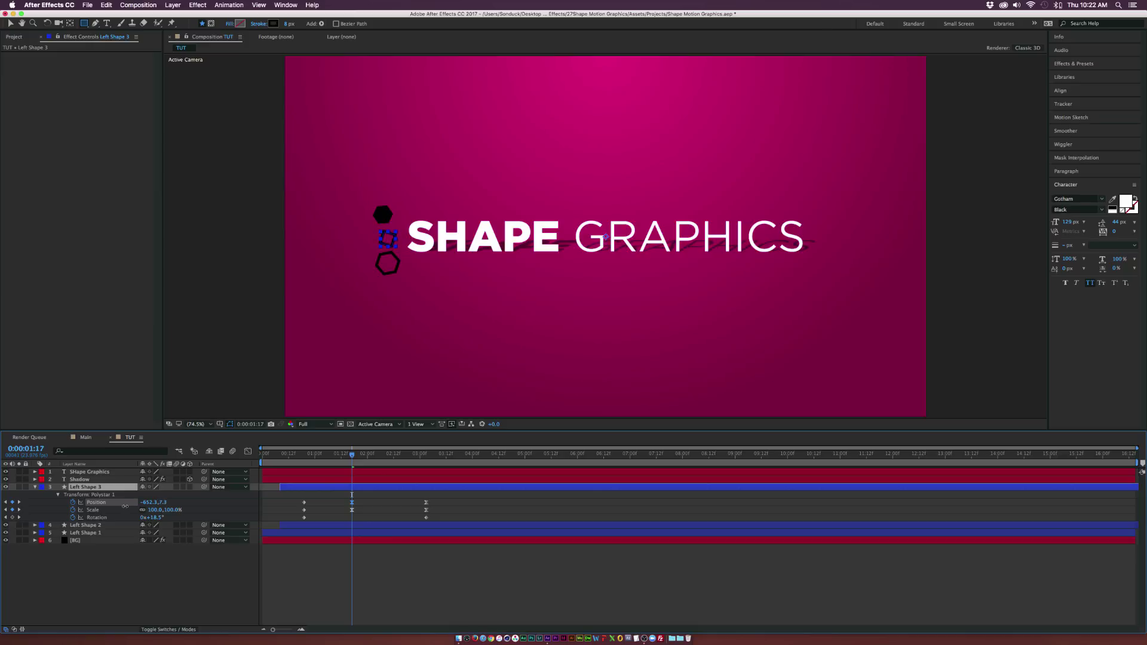
Review Left Shape 3's first keyframe at 0:00:00:19, set its Position Y to 3.3 at 0:00:03:03 and check the motion.
left_click(304, 455)
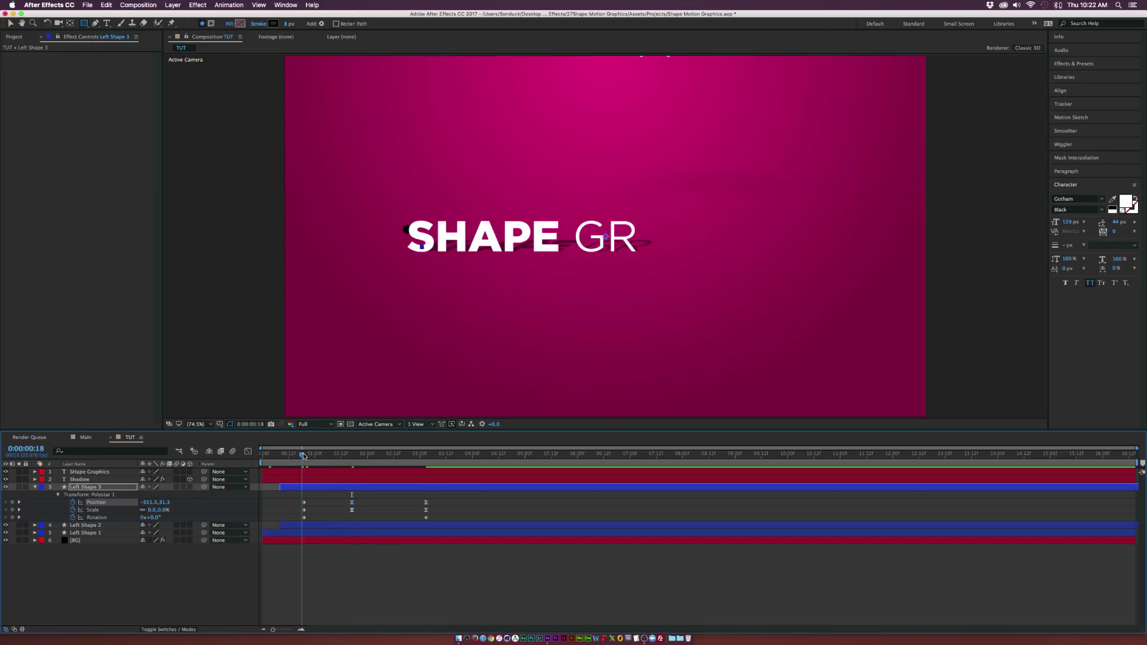
key("space")
key("space")
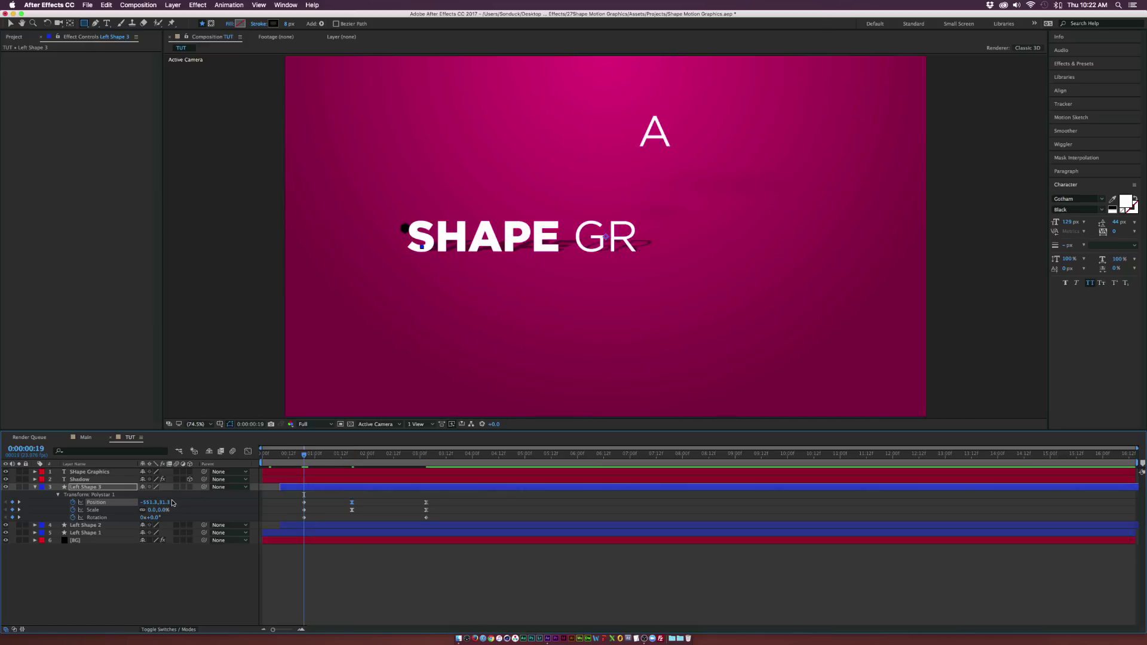
left_click(423, 455)
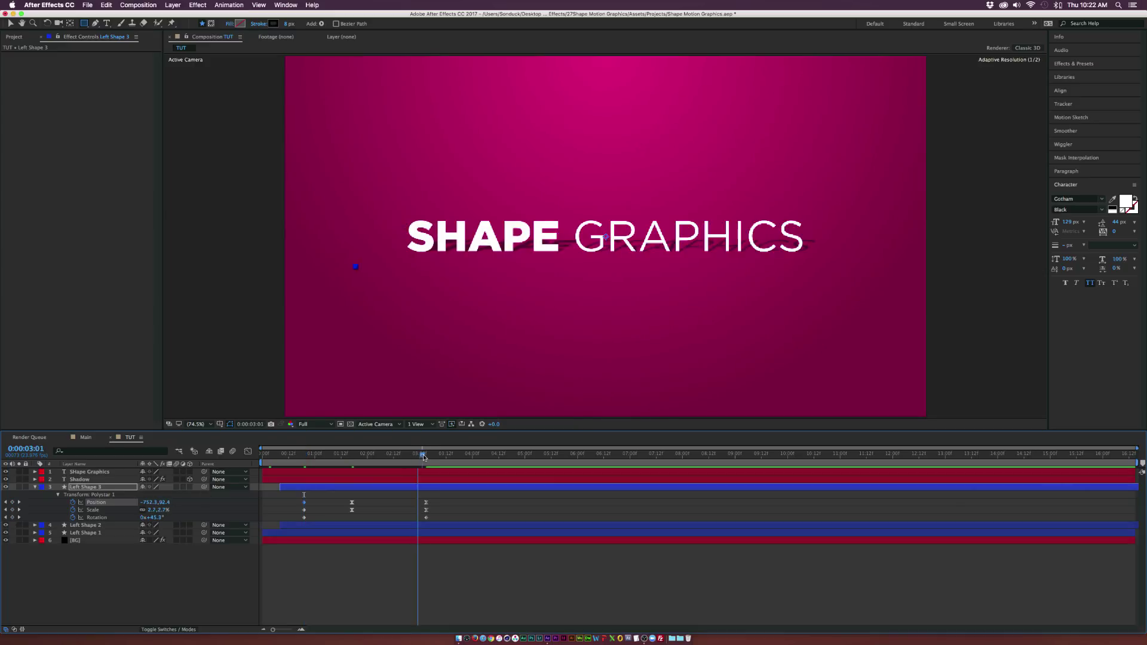
left_click_drag(424, 457, 426, 458)
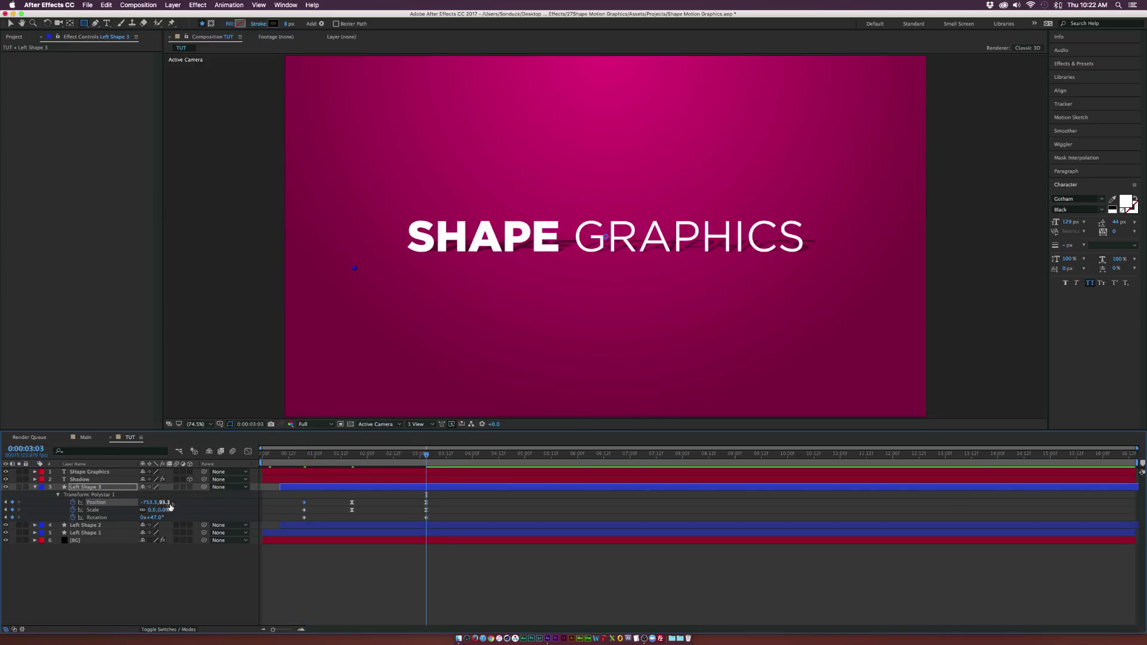
left_click_drag(165, 502, 122, 504)
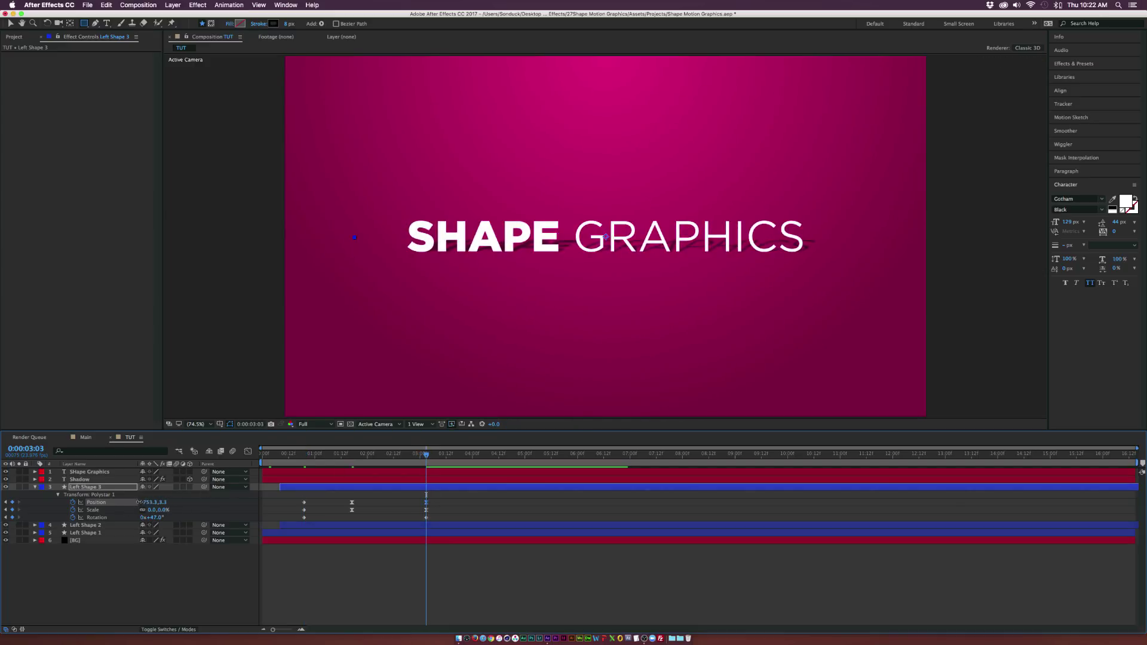
mouse_move(399, 456)
left_mouse_down()
mouse_move(315, 456)
mouse_move(389, 461)
left_mouse_up()
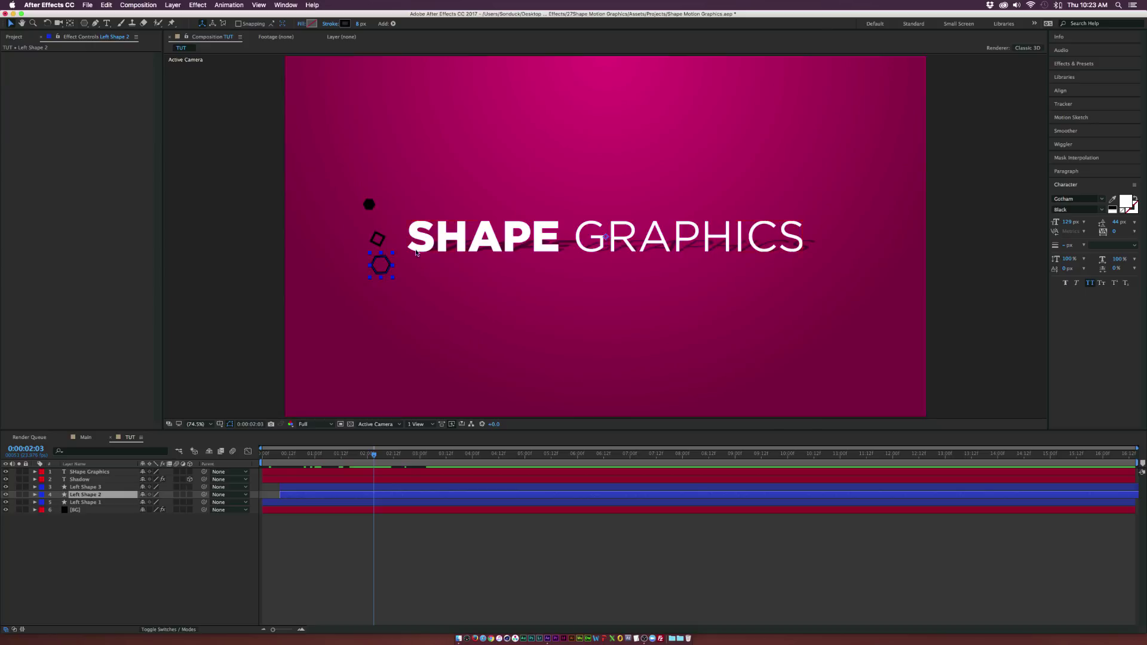
left_click(83, 24)
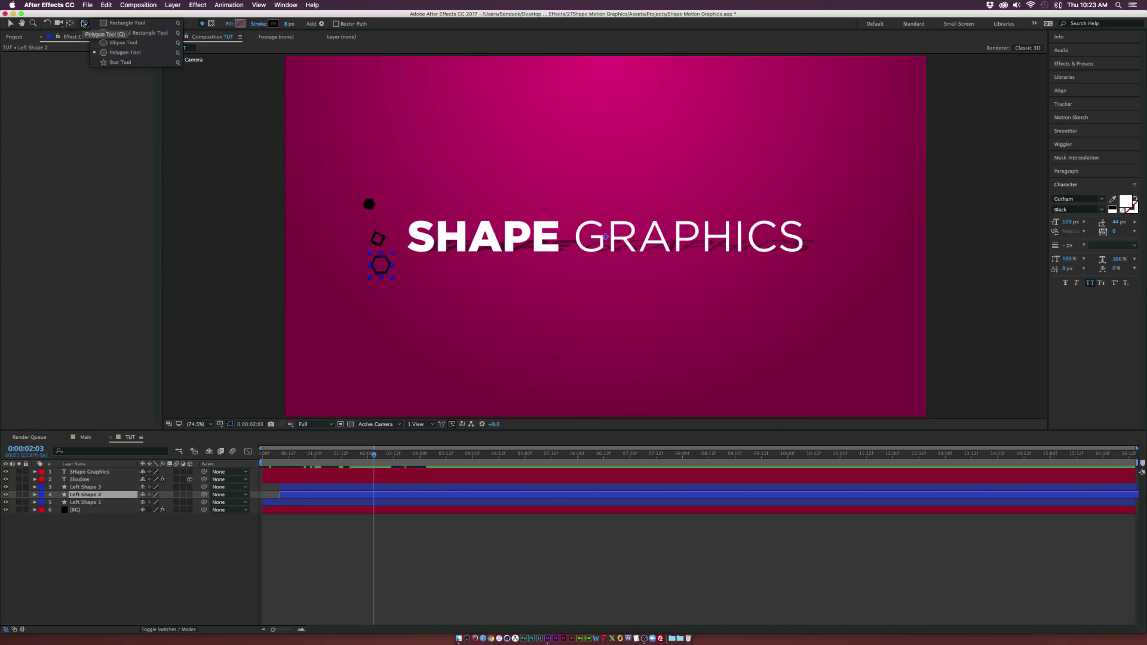
left_click(135, 54)
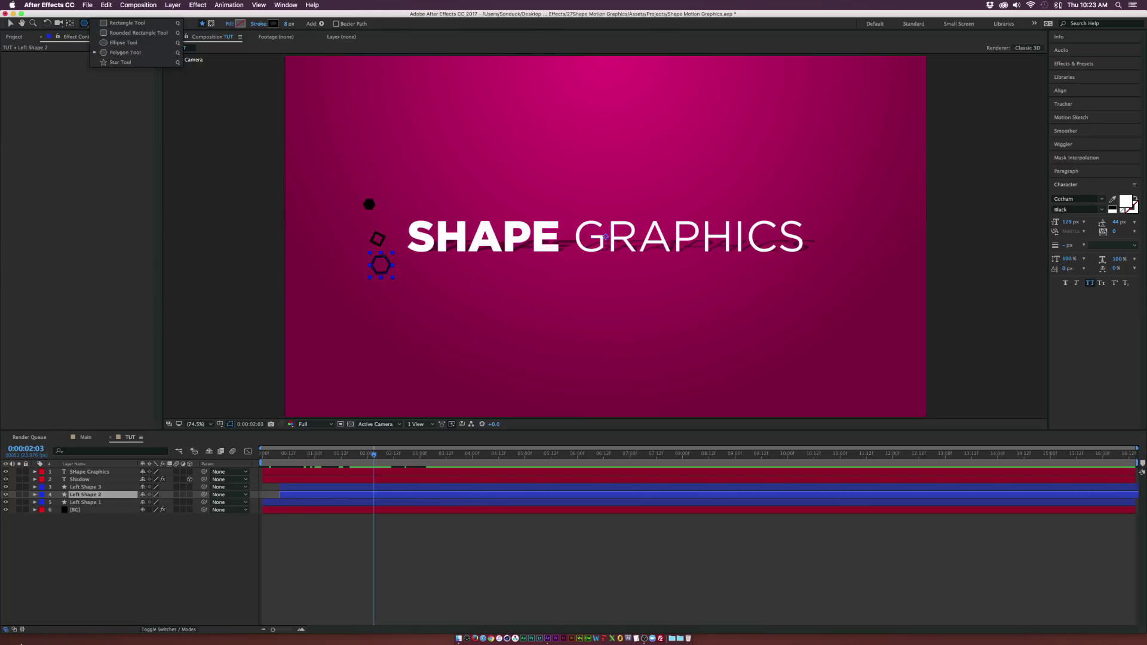
left_click(87, 585)
Duplicate the Left Shape 2 layer and move the copy above Left Shape 3 in the layer stack.
left_click(87, 495)
key("super+d")
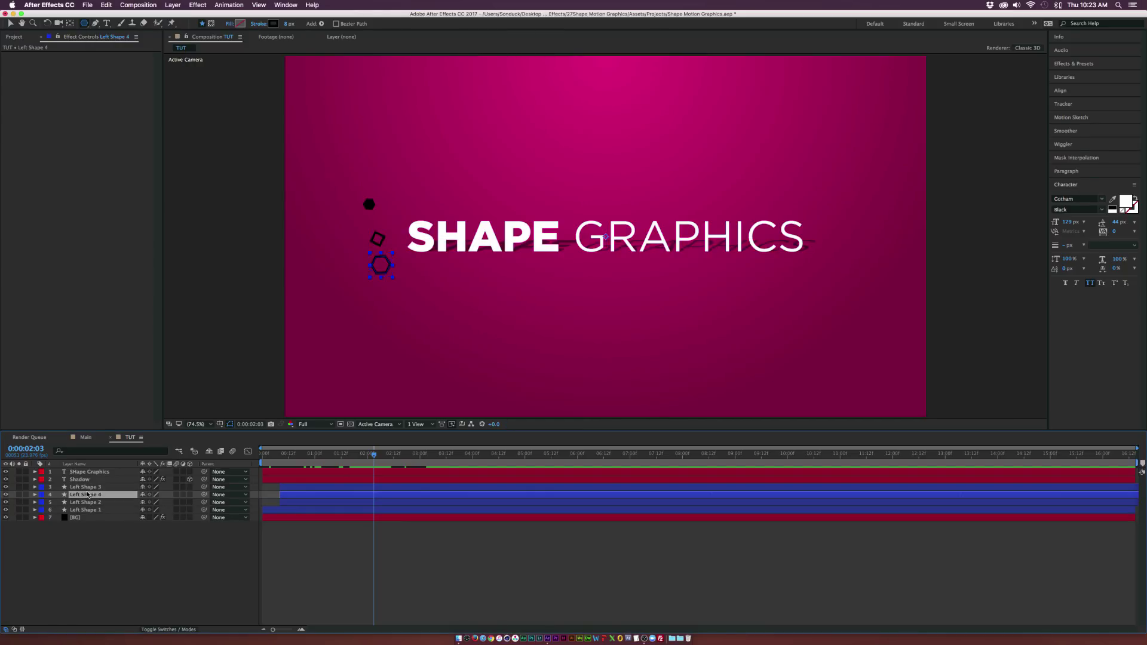
left_click_drag(88, 495, 85, 487)
Reveal Polystar Path 1 in Left Shape 4's contents and set its Points to 3 to make a triangle.
left_click(34, 488)
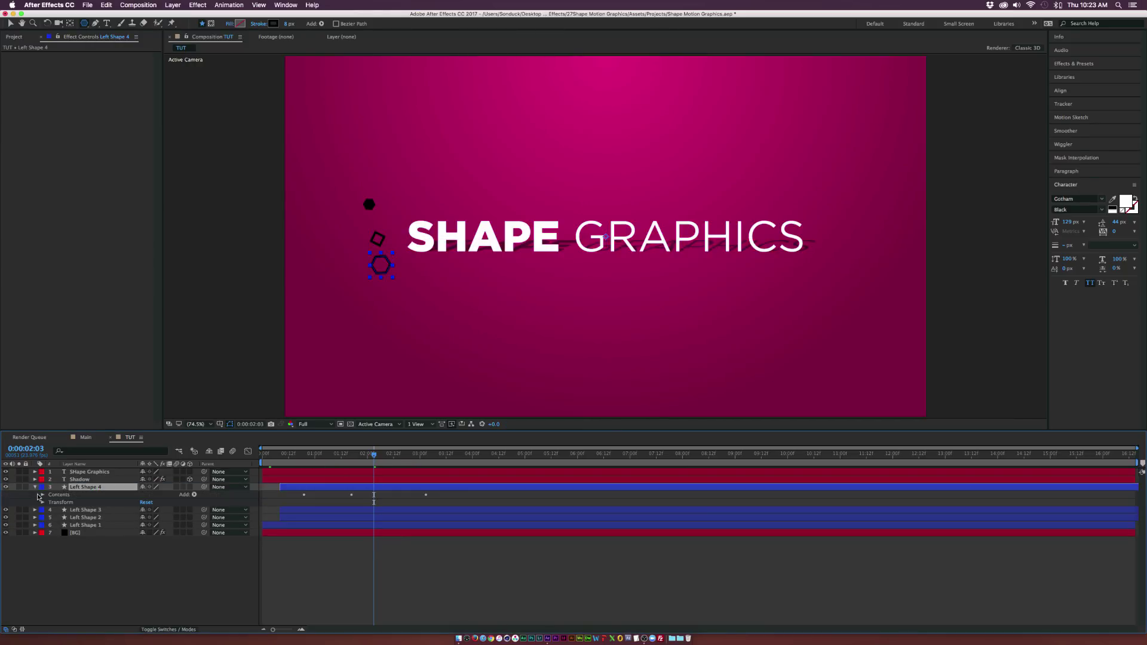
left_click(42, 495)
left_click(50, 503)
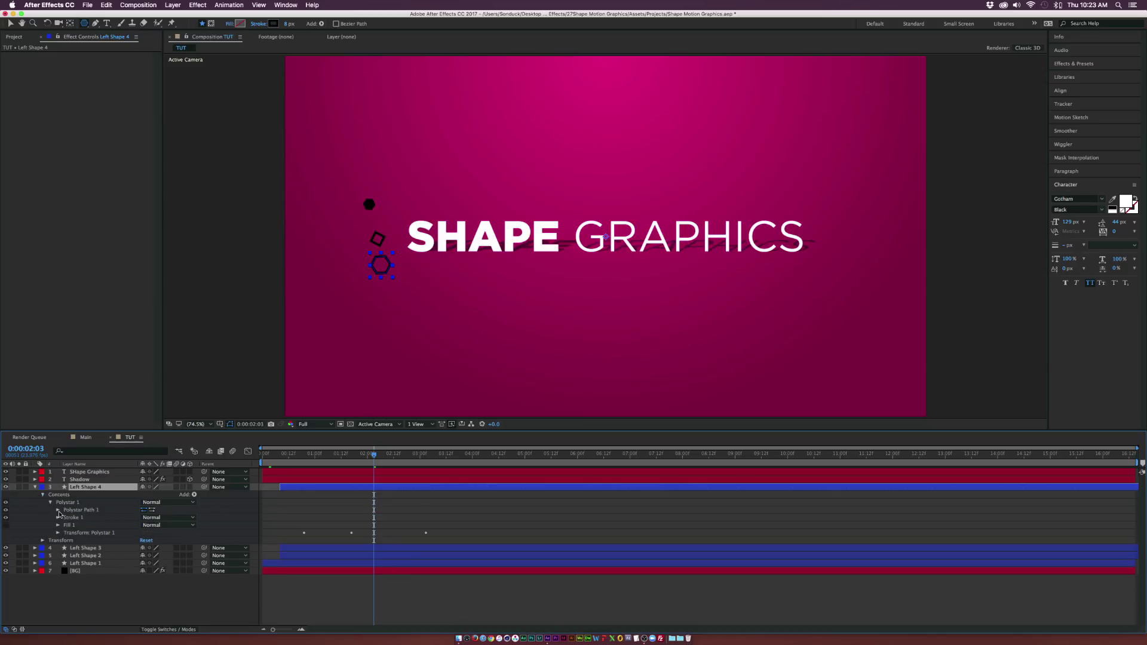
left_click(58, 510)
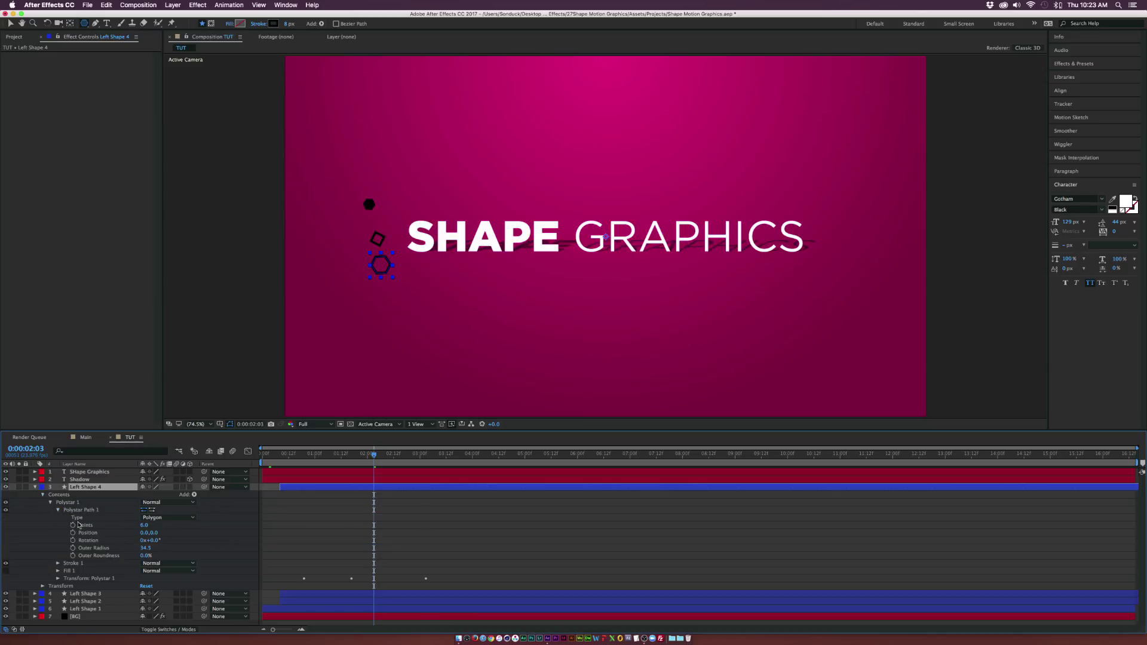
left_click(144, 525)
type("3")
left_click(185, 533)
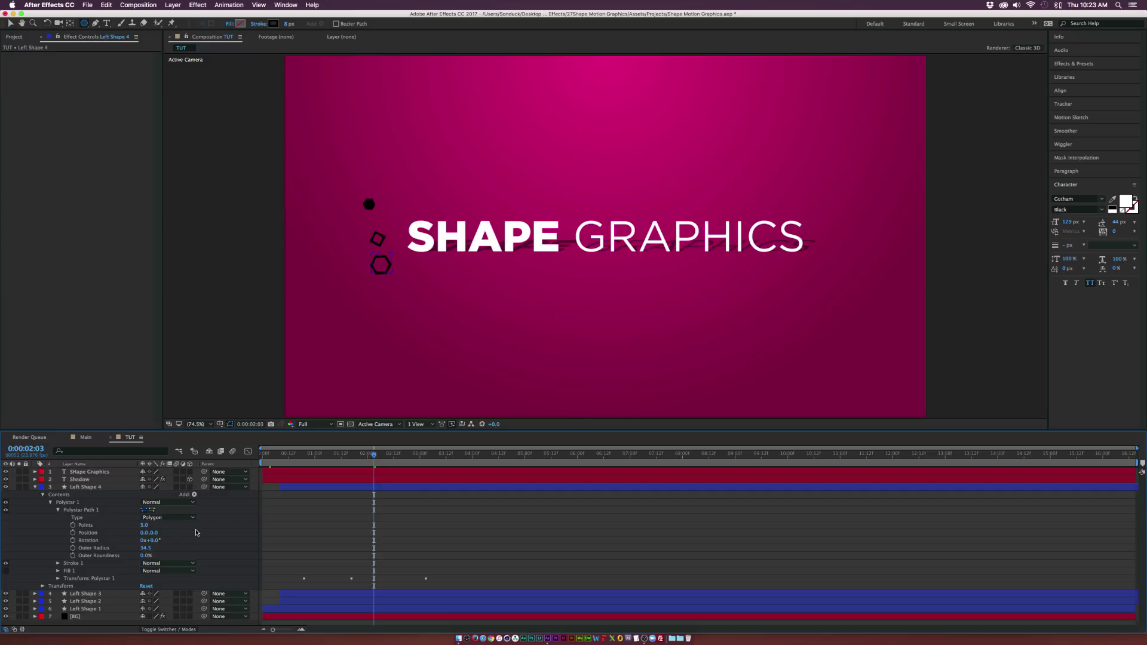
left_click(144, 526)
key("Return")
Solo Left Shape 4, try 4 points on its polygon path and set it back to 3.
left_click(19, 487)
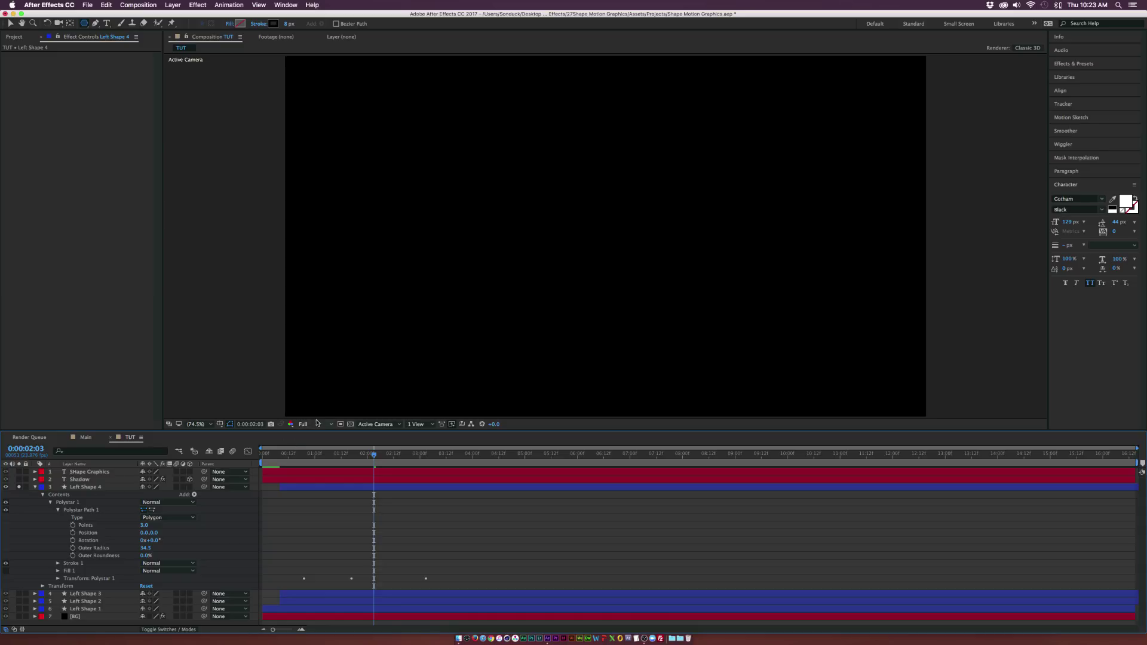
scroll(307, 289, "up", 5)
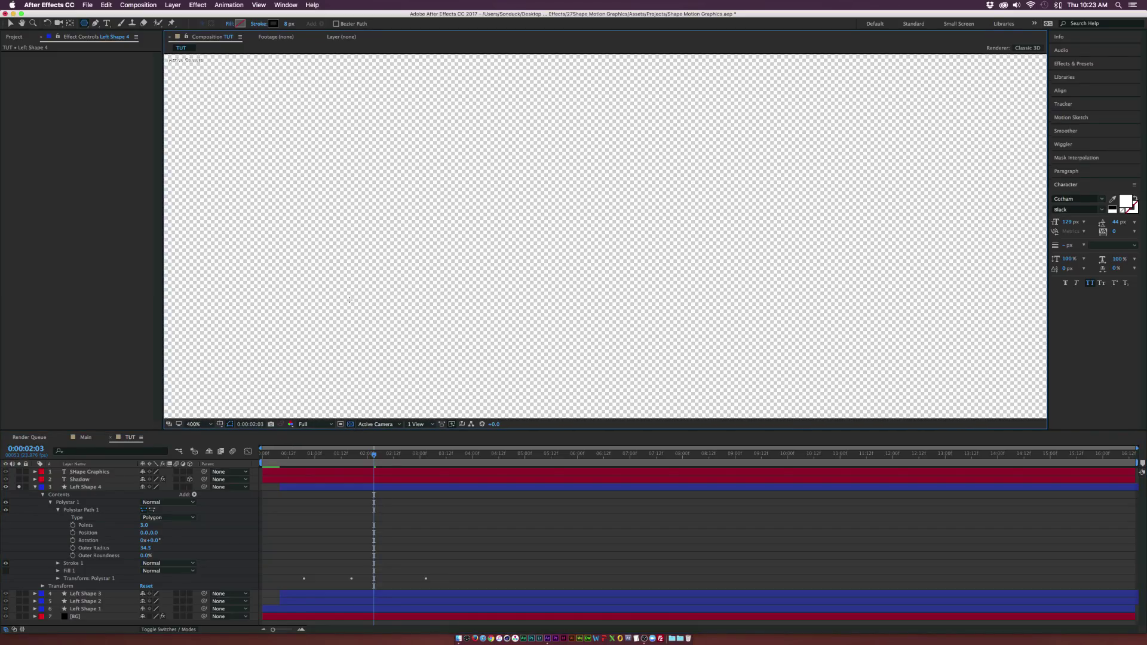
key("h")
left_click_drag(307, 289, 519, 169)
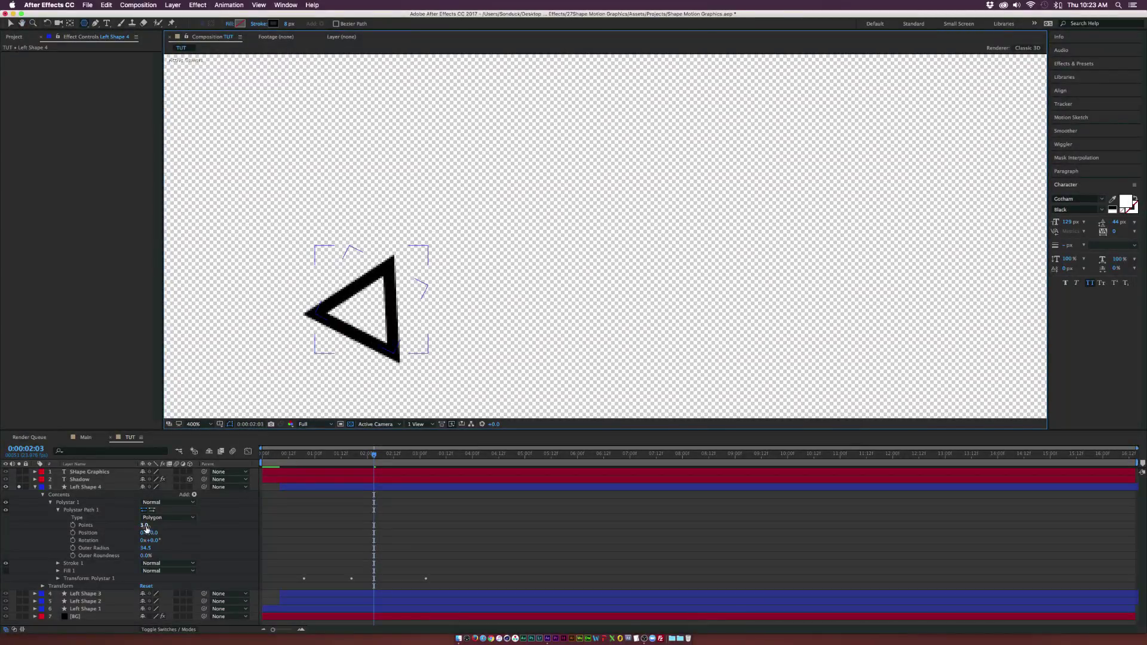
left_click(144, 525)
type("4")
key("Return")
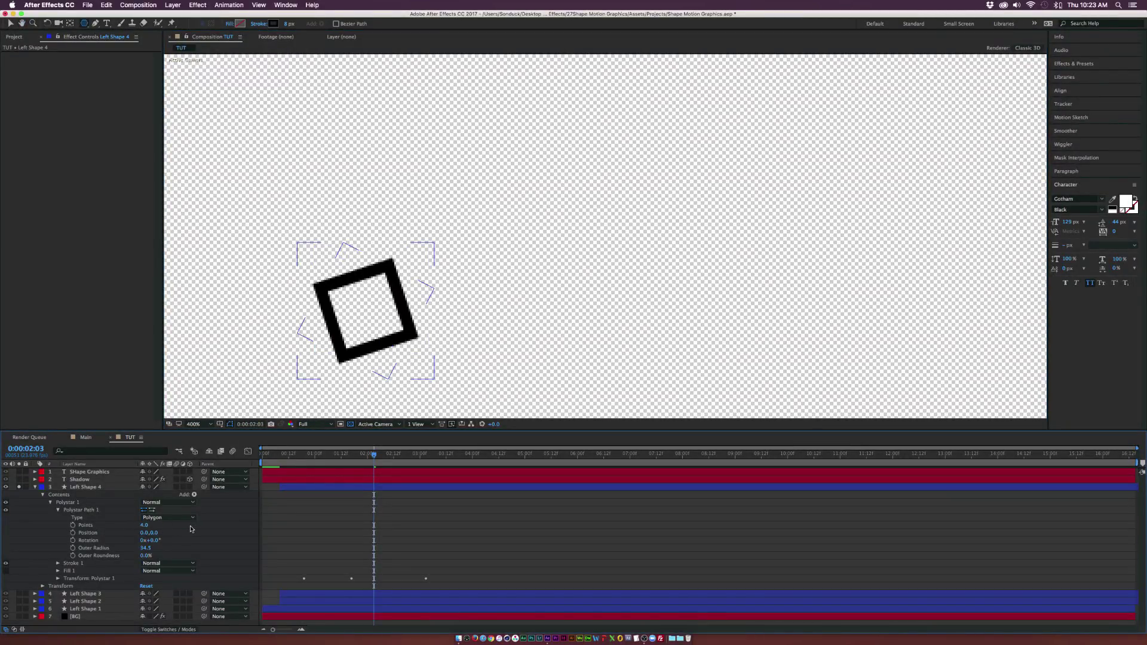
left_click(145, 525)
type("3")
key("Return")
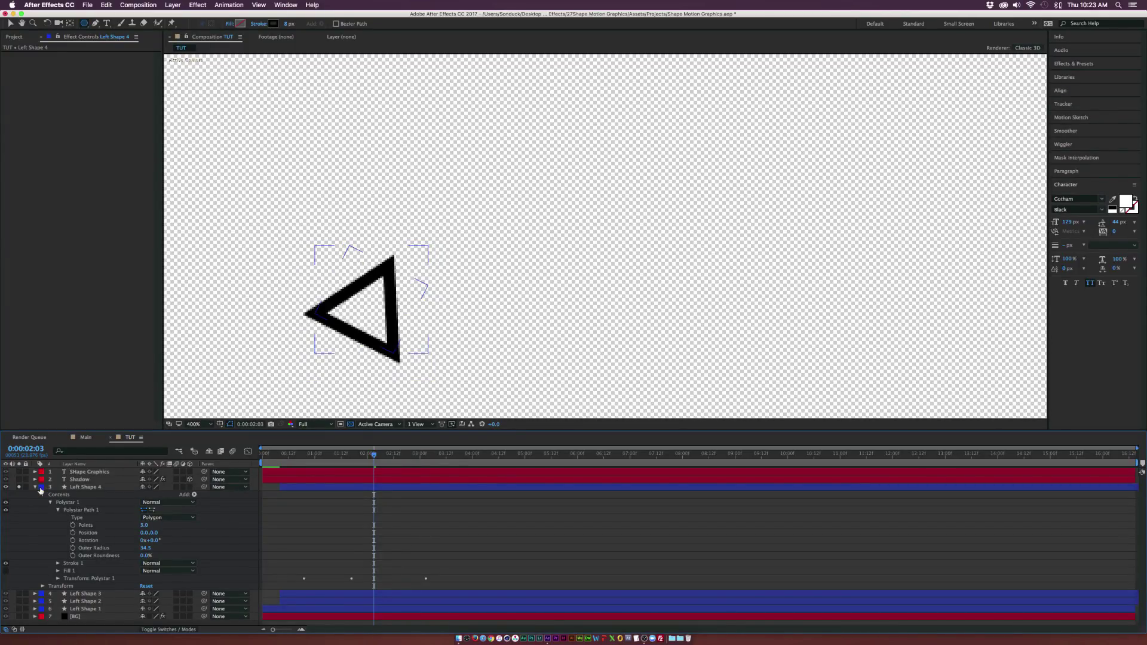
Try raising the polygon path's Points to 101 for a circle, undo it and unsolo Left Shape 4.
left_click_drag(144, 526, 180, 526)
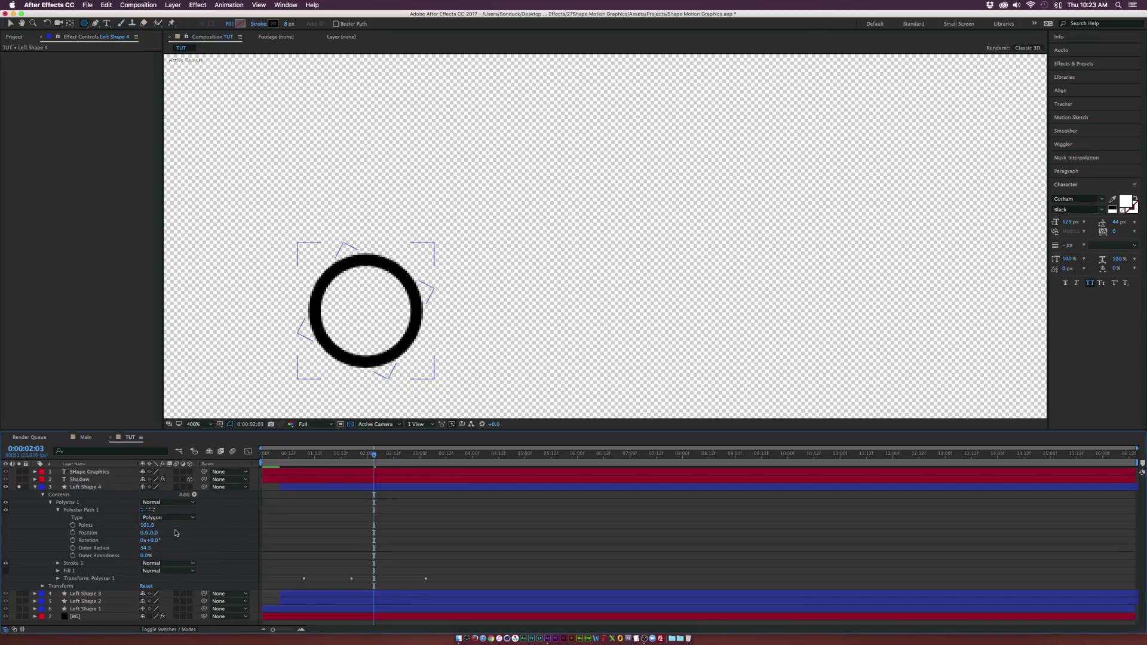
key("super+z")
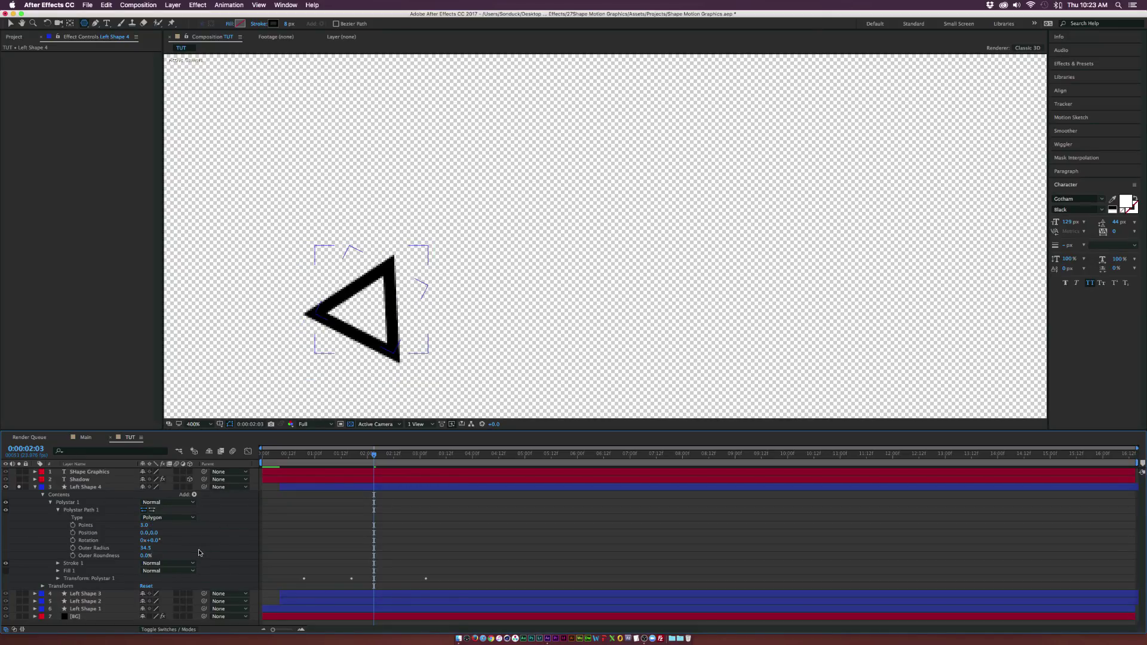
left_click(19, 488)
left_click(97, 488)
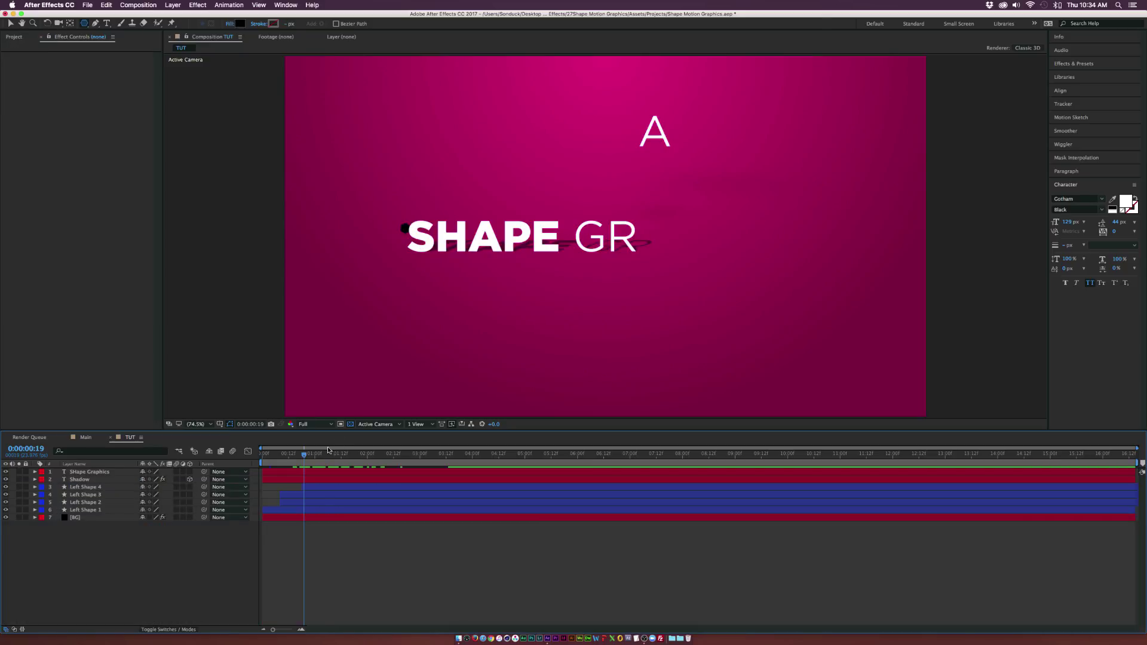
Duplicate the four Left Shape layers and give the copies a Lime label color.
left_click_drag(329, 456, 370, 459)
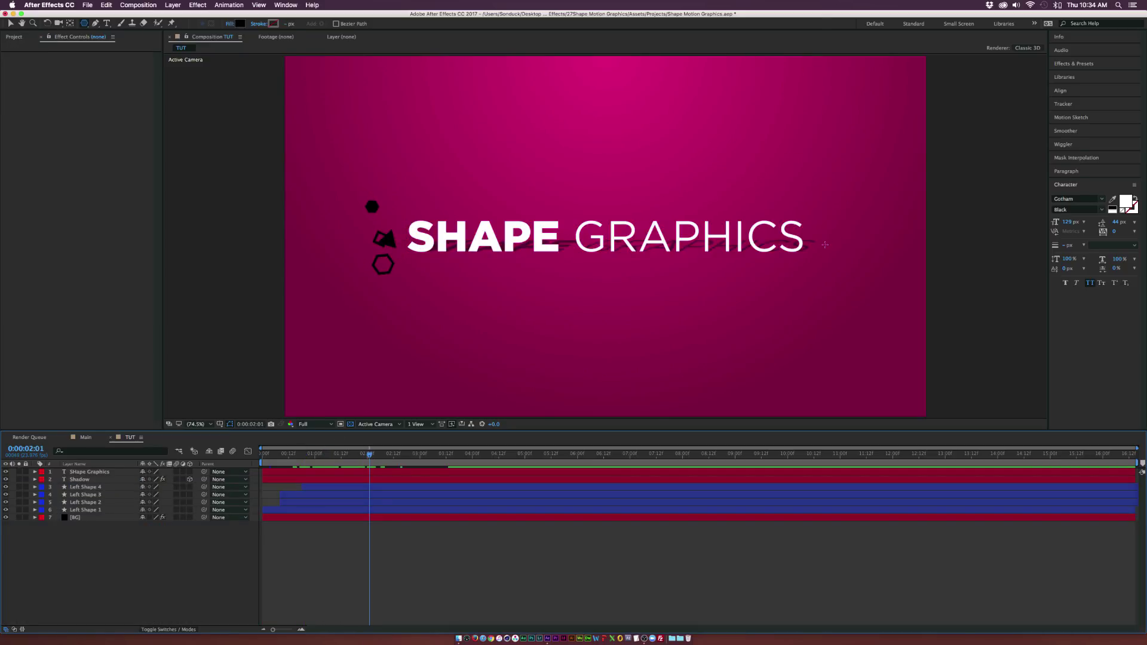
left_click(90, 487)
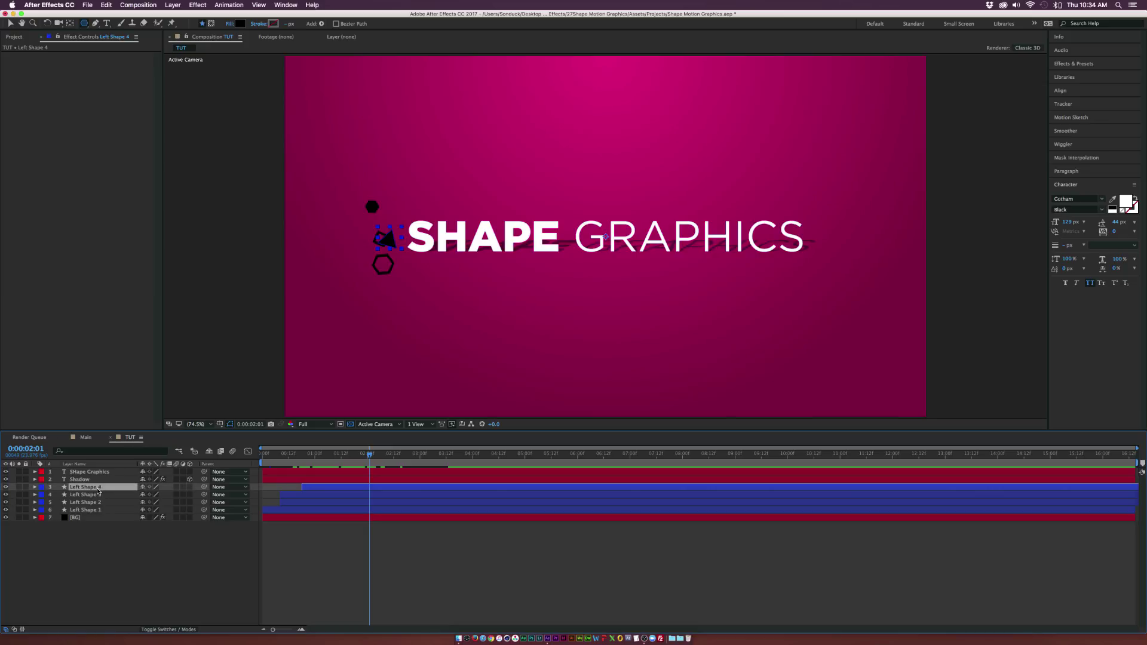
left_click(90, 510, "shift")
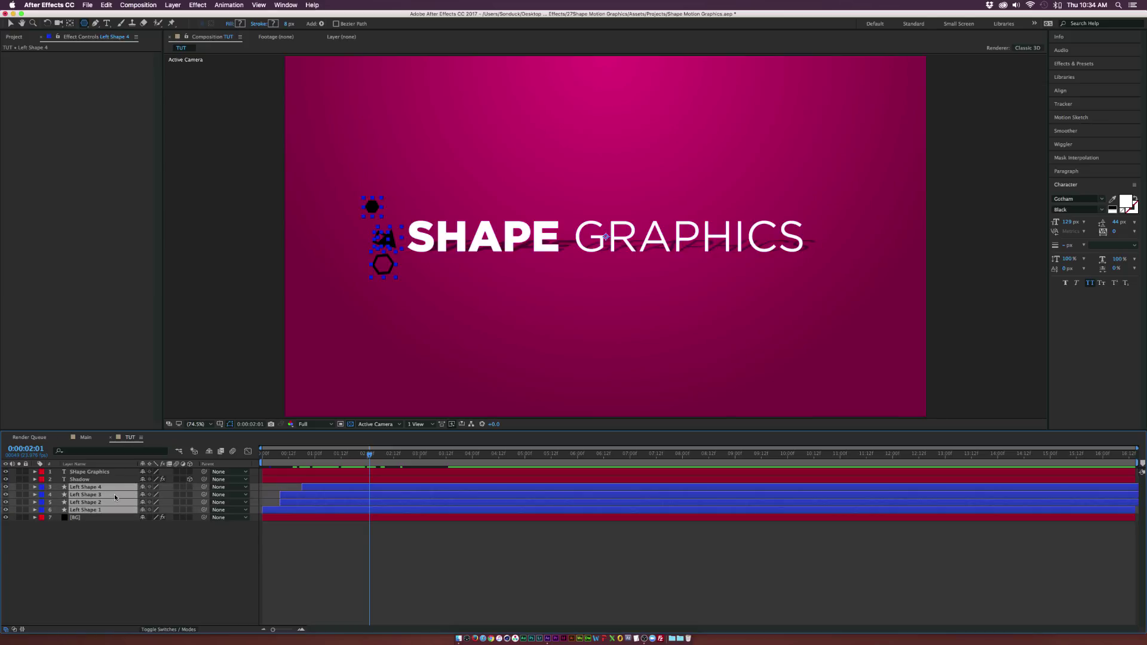
key("super+d")
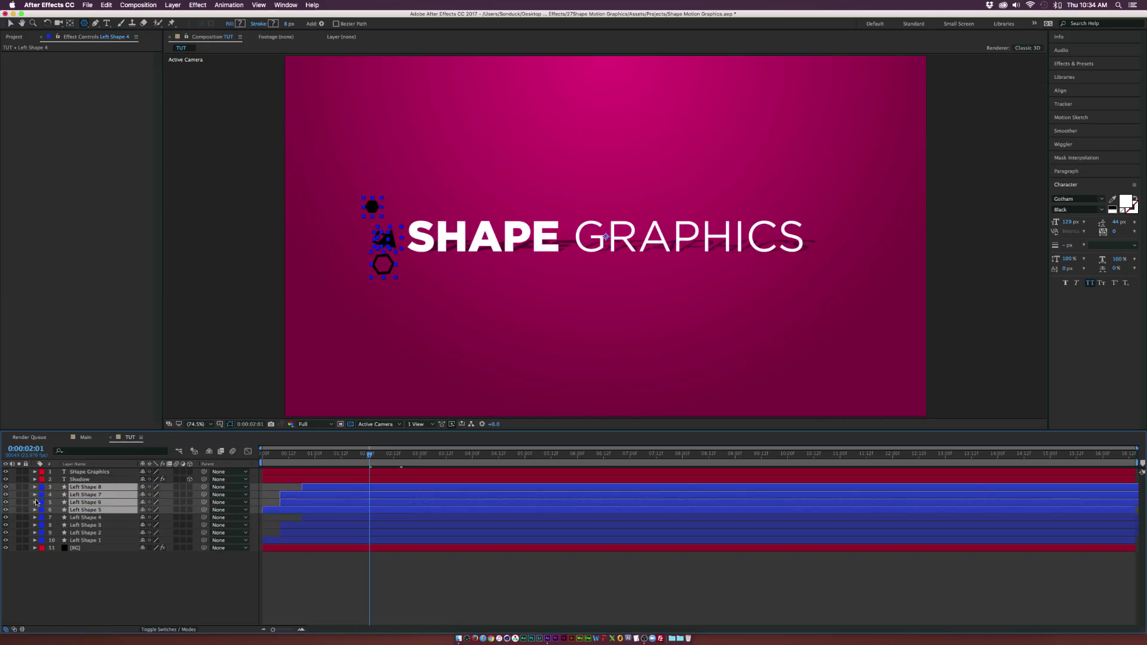
left_click(41, 490)
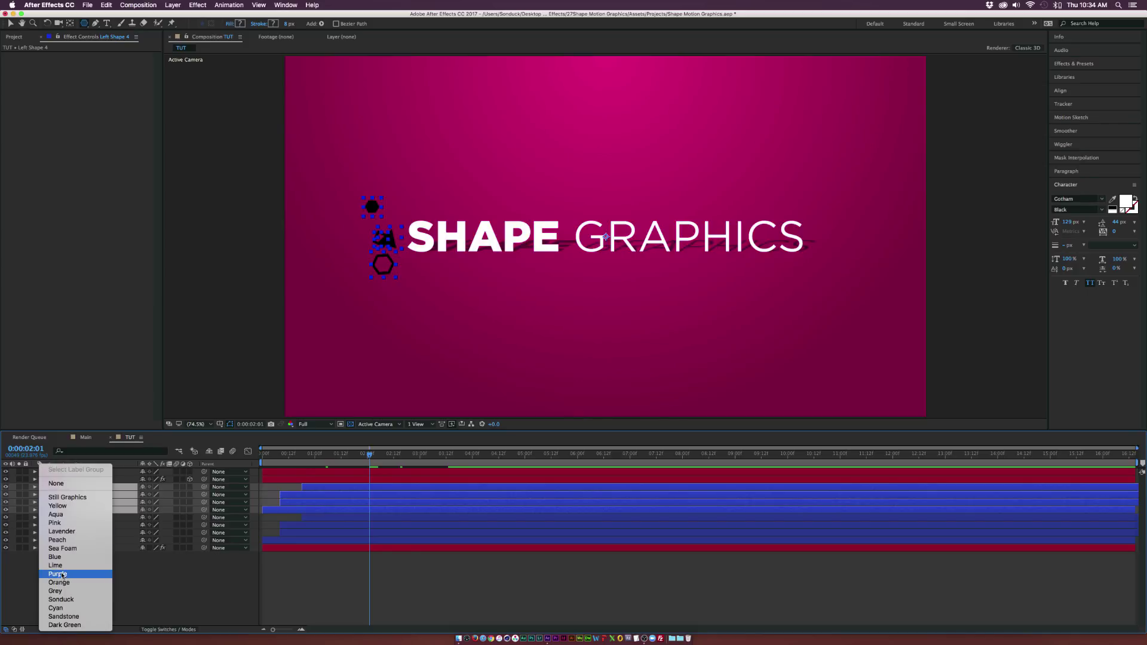
left_click(57, 565)
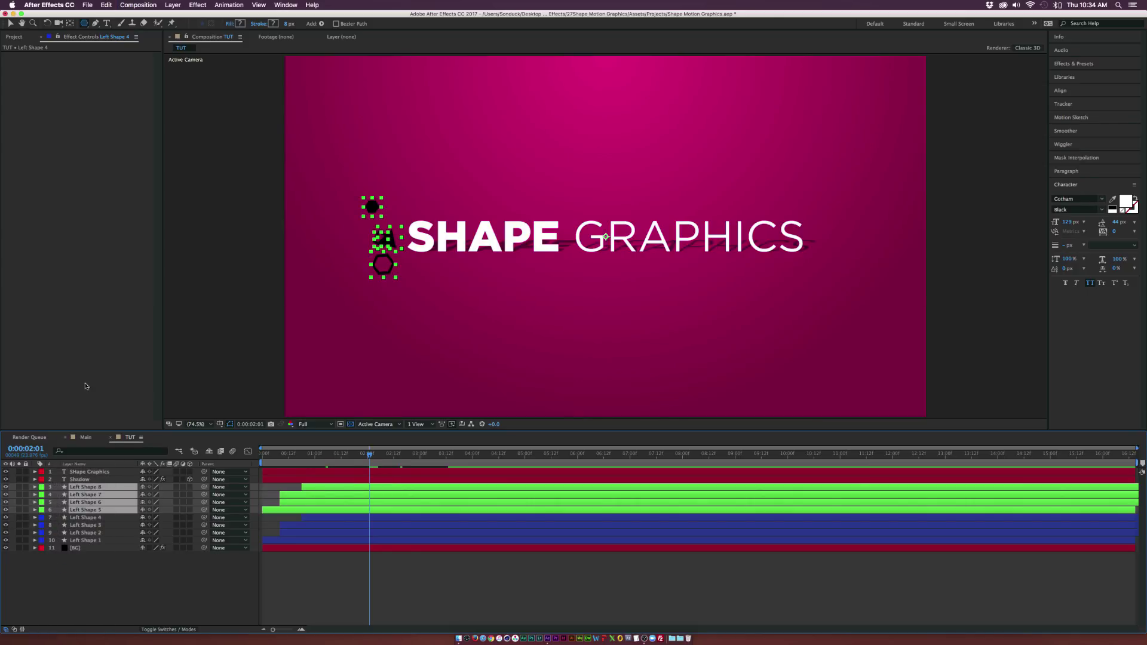
Flip the four duplicated shape layers horizontally so they mirror to the title's right end.
left_click(174, 5)
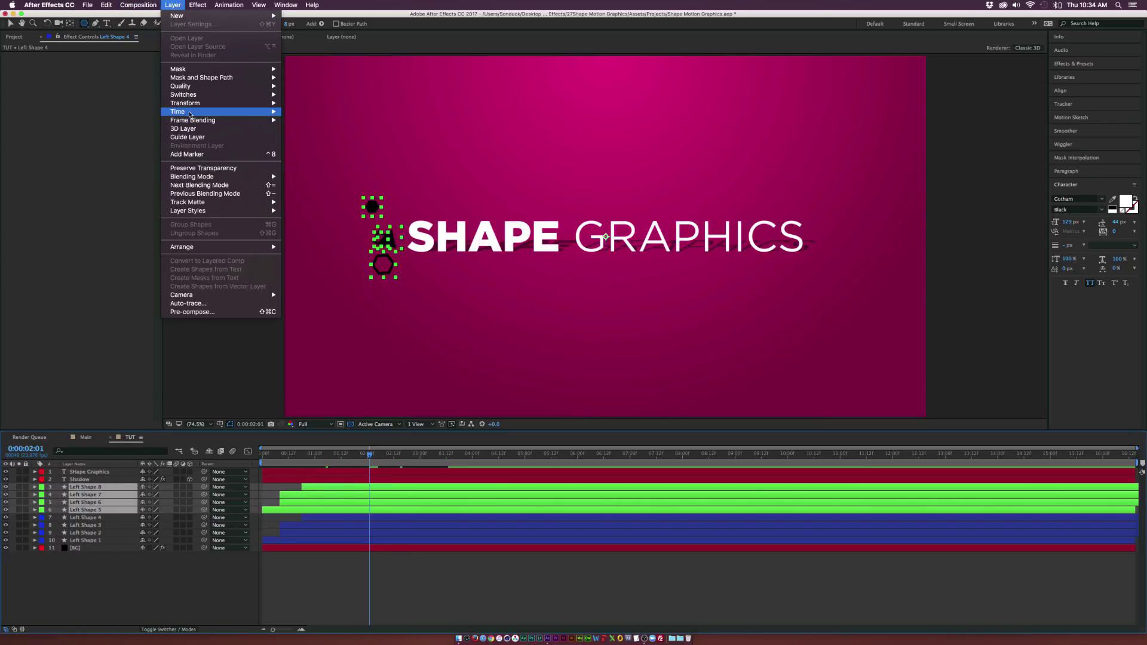
mouse_move(227, 104)
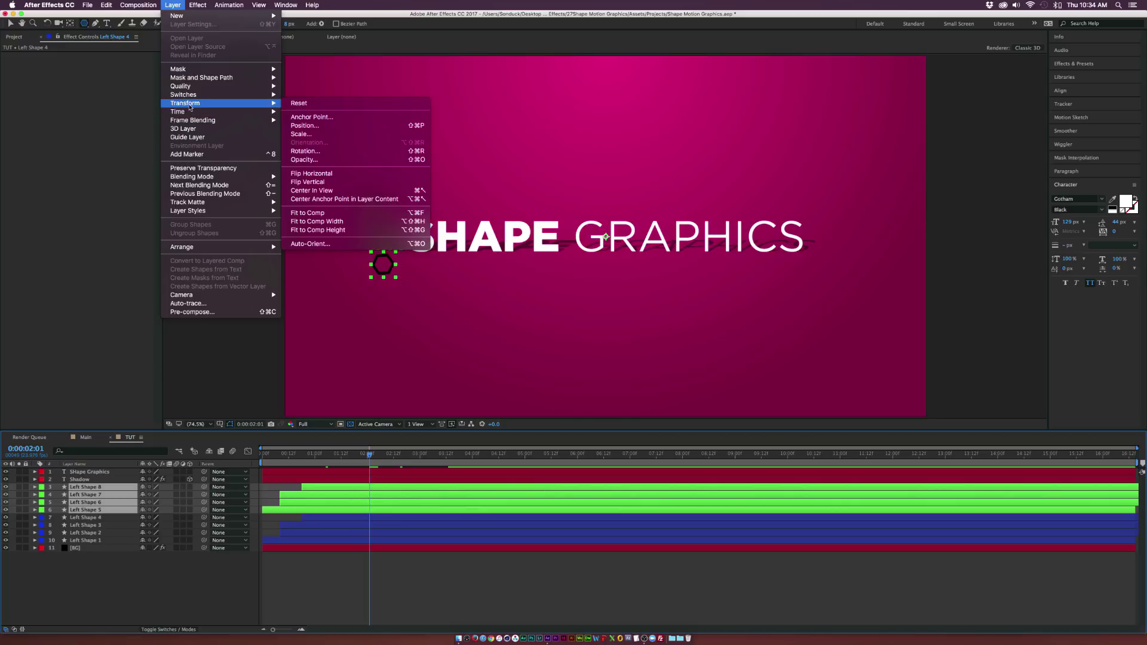
left_click(362, 173)
Shift the four mirrored layers later in time so the topmost starts just before 0:00:01:13, and preview the motion.
mouse_move(345, 462)
left_mouse_down()
mouse_move(429, 464)
mouse_move(332, 464)
mouse_move(335, 498)
mouse_move(346, 495)
mouse_move(317, 458)
mouse_move(302, 459)
mouse_move(344, 459)
left_mouse_up()
left_click_drag(326, 499, 341, 494)
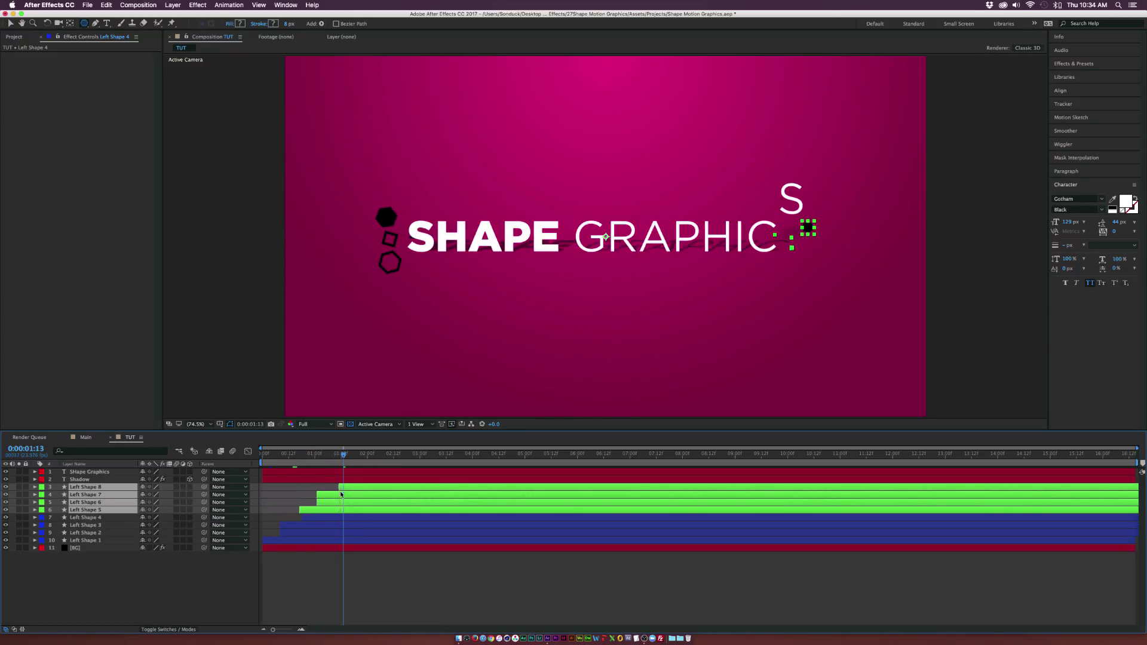
left_click_drag(342, 456, 394, 475)
key("space")
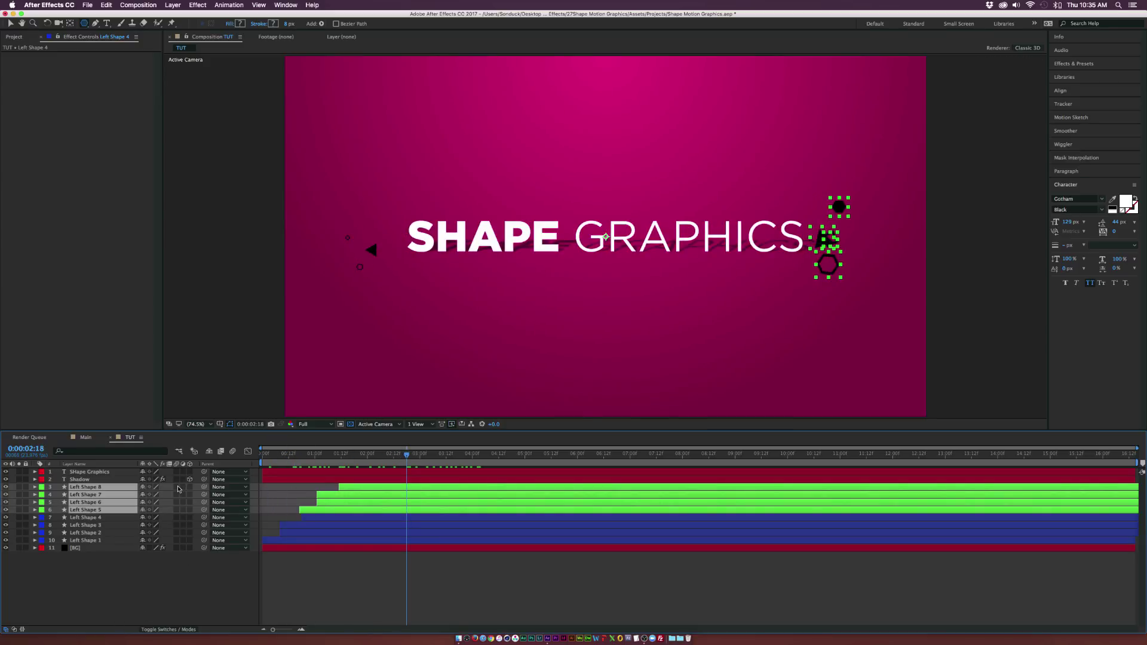
Enable motion blur on all eight Left Shape layers and check the animation around 0:00:02:06.
left_click_drag(178, 489, 178, 541)
left_click(191, 584)
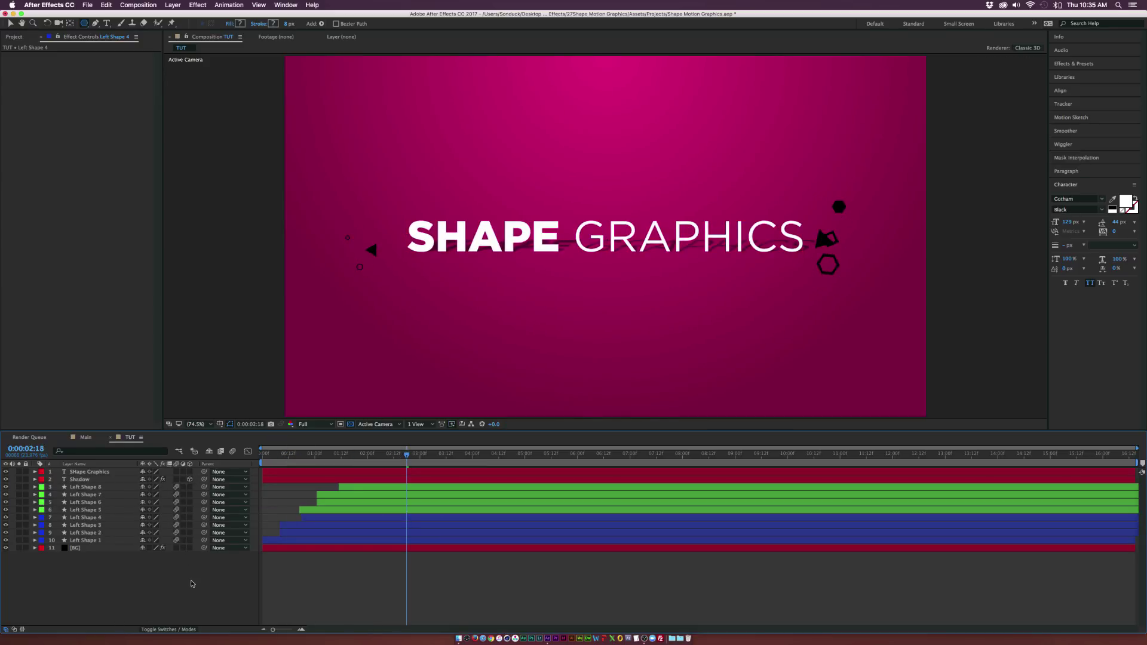
mouse_move(361, 460)
left_mouse_down()
mouse_move(293, 455)
mouse_move(380, 455)
left_mouse_up()
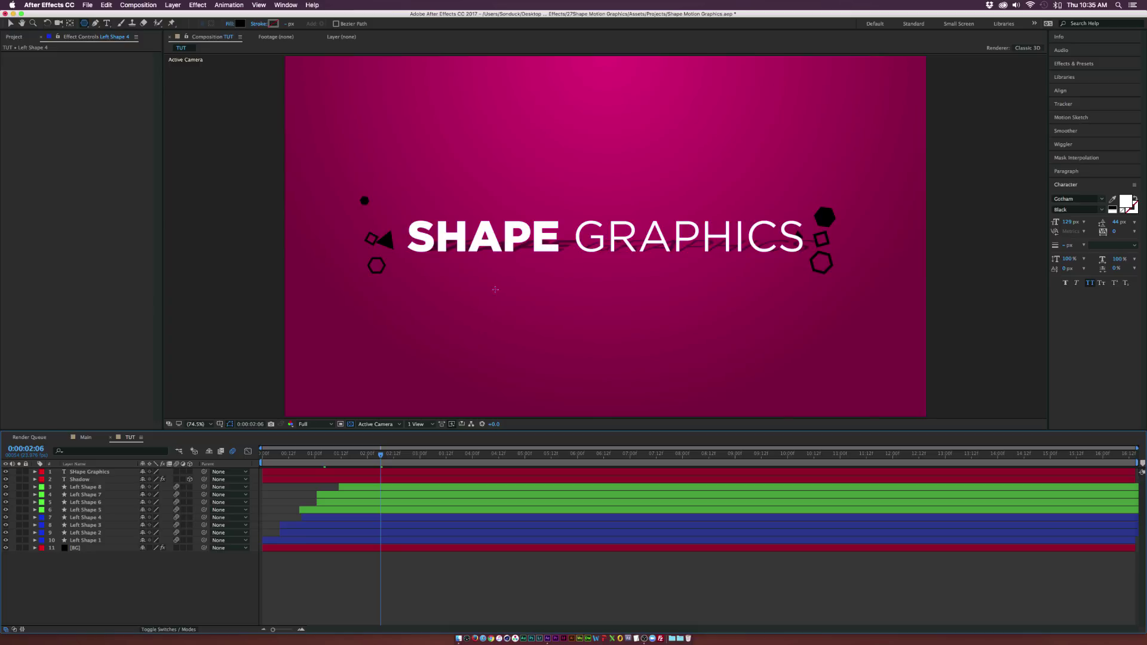
Examine the background shapes in the Main composition around 0:00:00:15 and return to the TUT composition.
left_click(85, 438)
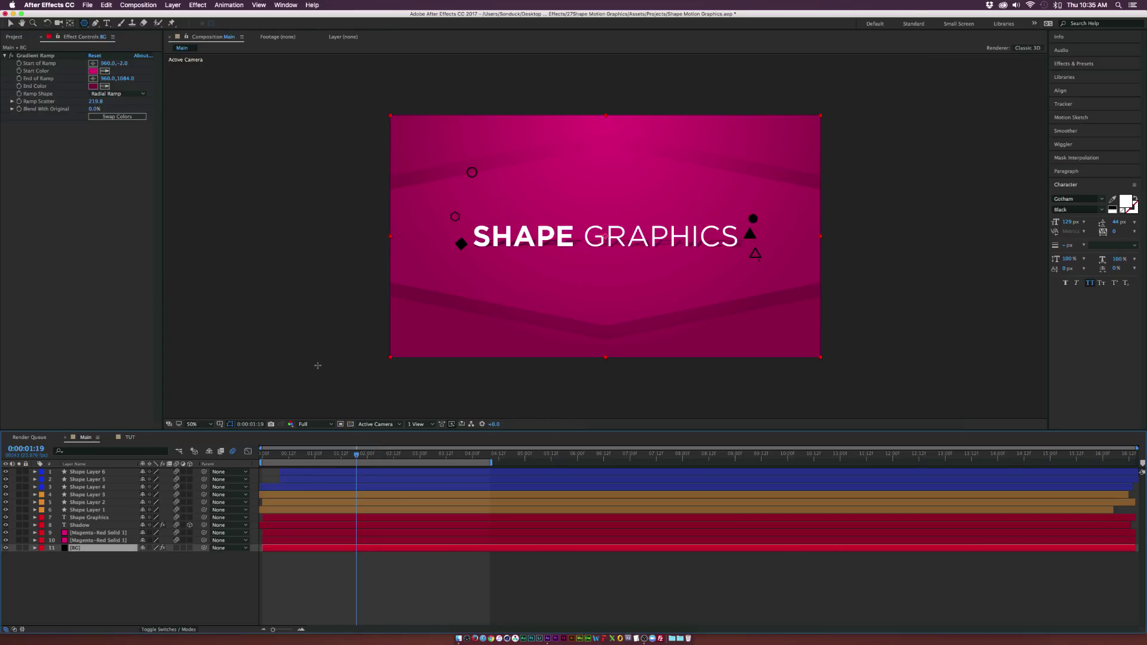
left_click_drag(317, 455, 294, 456)
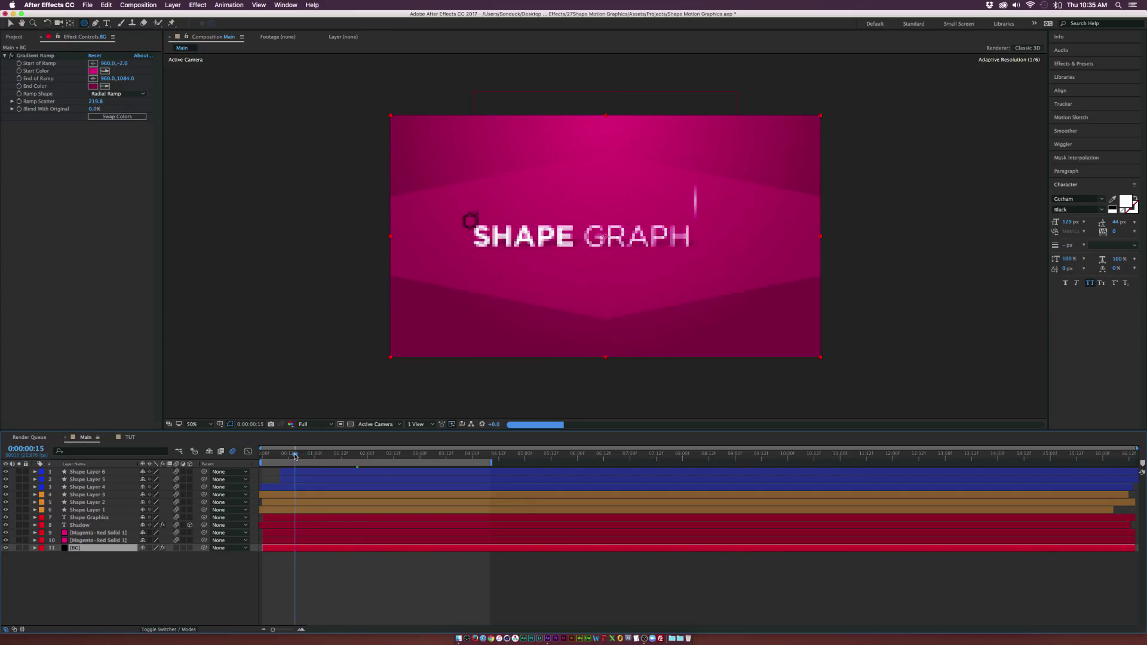
left_click(130, 438)
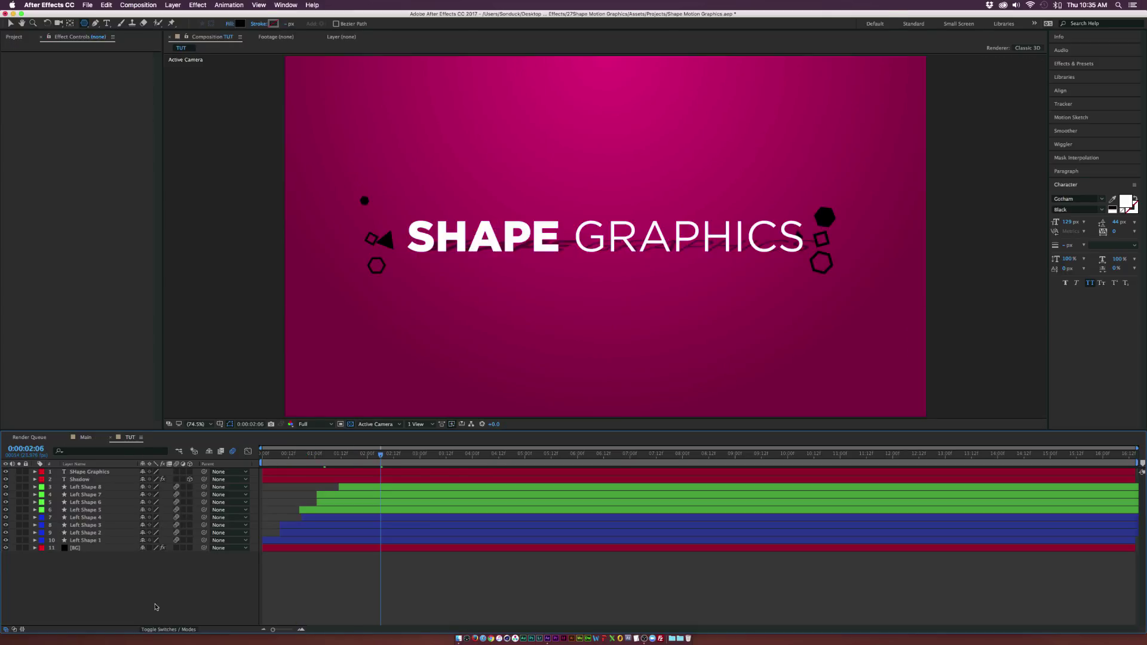
Create a 1920 × 1080 px magenta solid layer named BG Shape in the TUT composition.
left_click(174, 5)
mouse_move(179, 15)
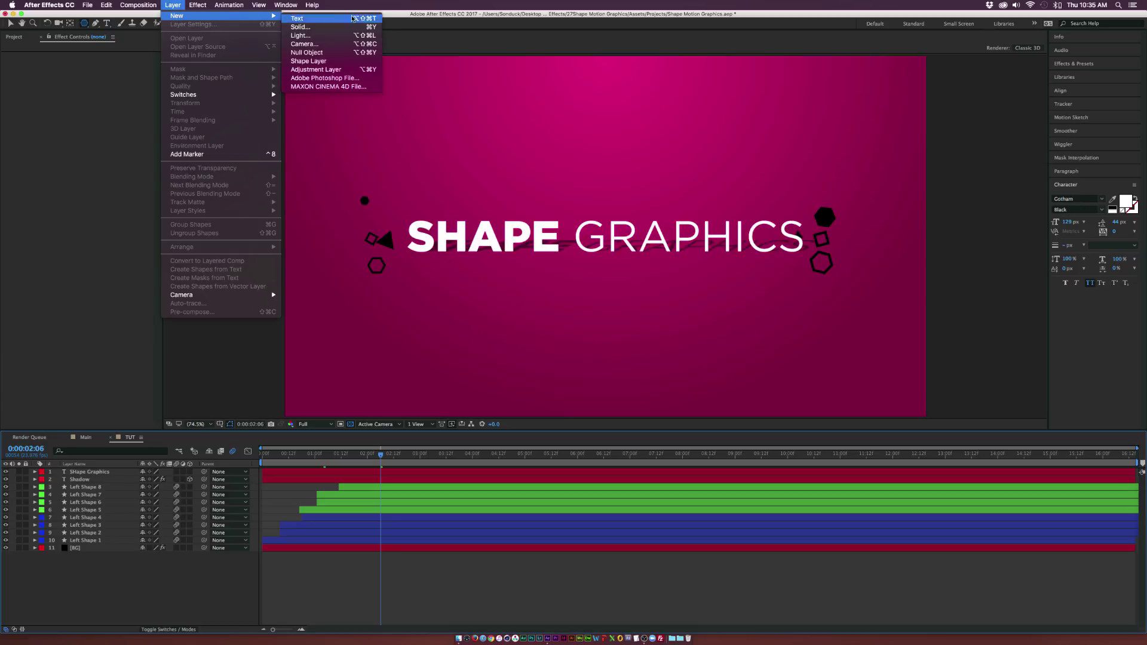
left_click(301, 27)
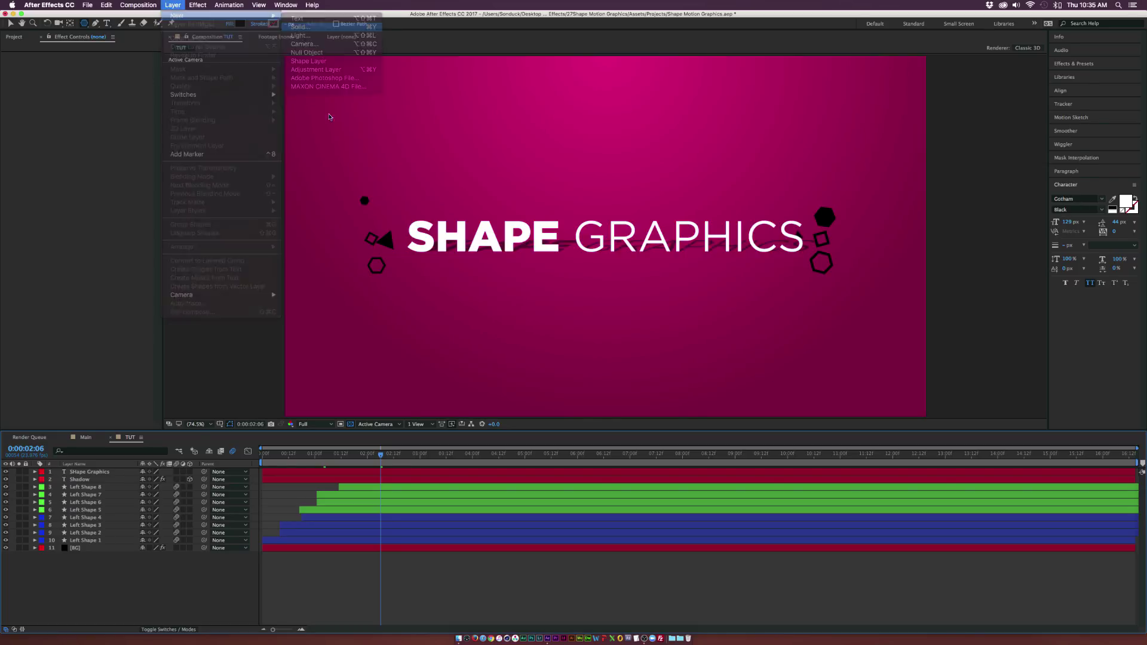
left_click(118, 203)
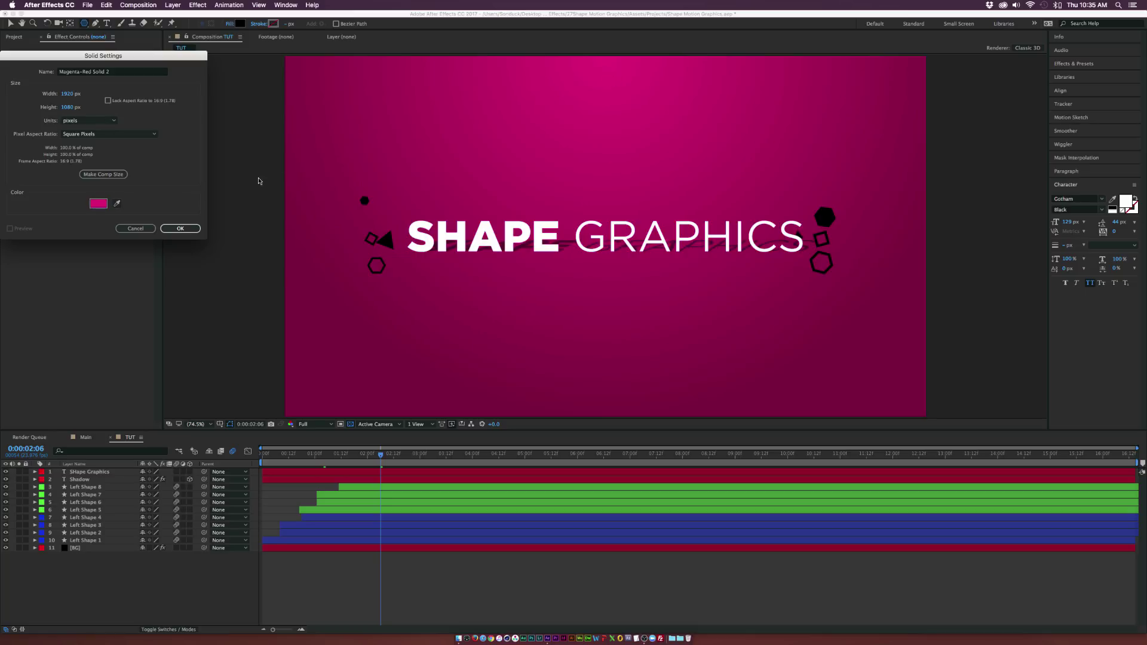
key("BackSpace")
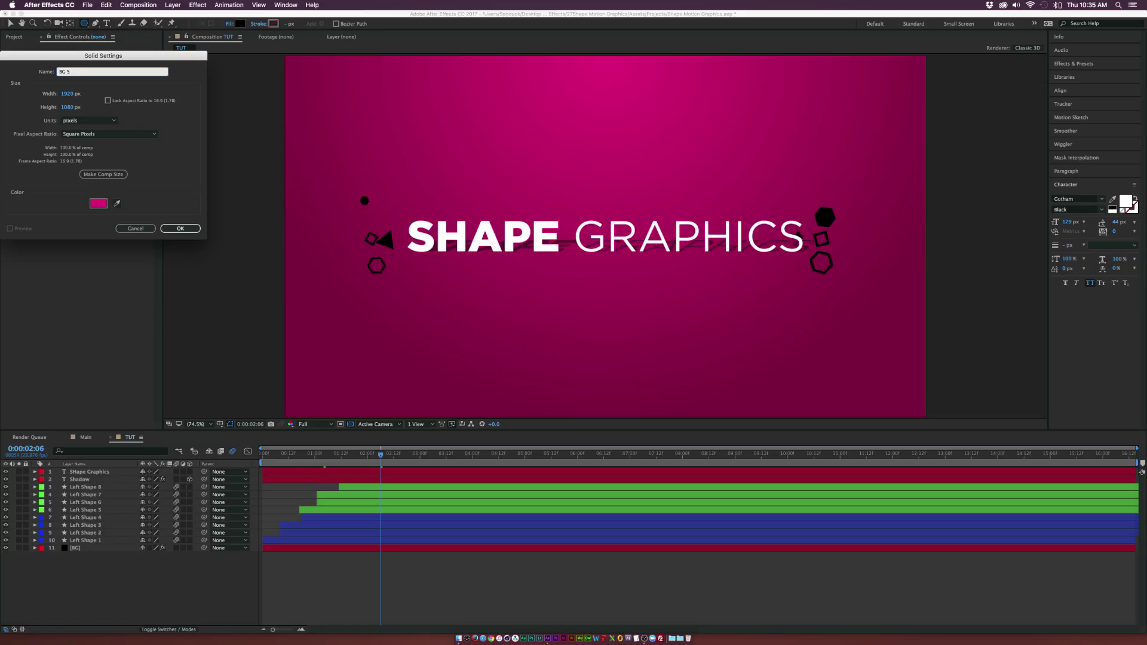
key("Return")
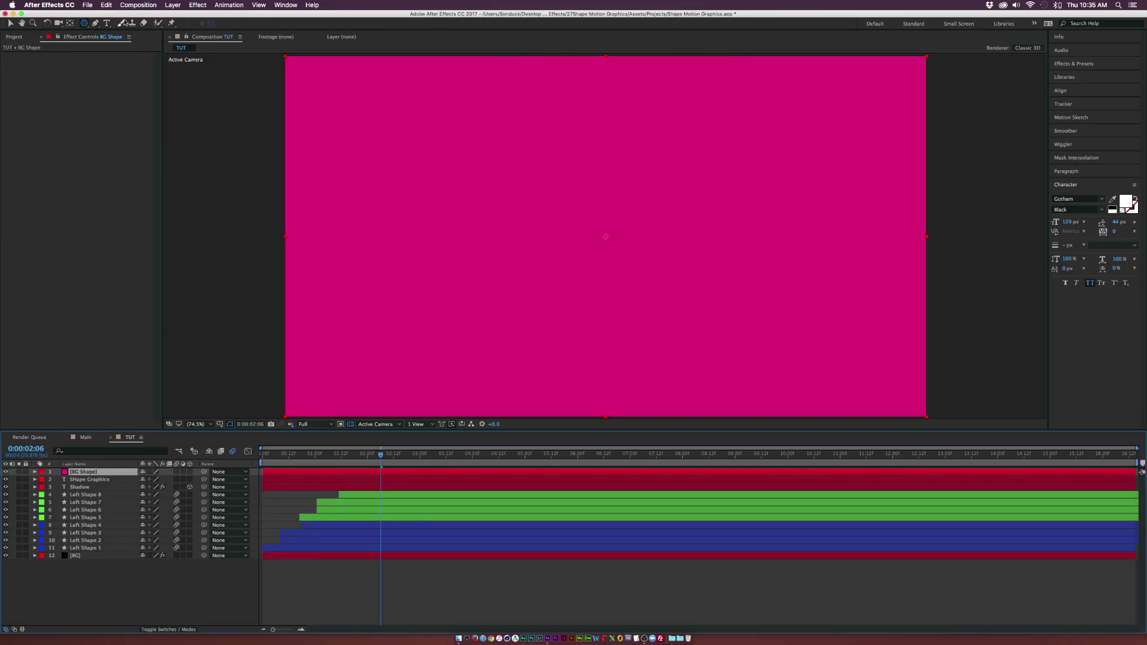
Draw a centred hexagonal mask on the BG Shape layer with one corner pointing up, extending slightly beyond the composition's height.
left_click_drag(85, 23, 108, 55)
key("comma")
key("comma")
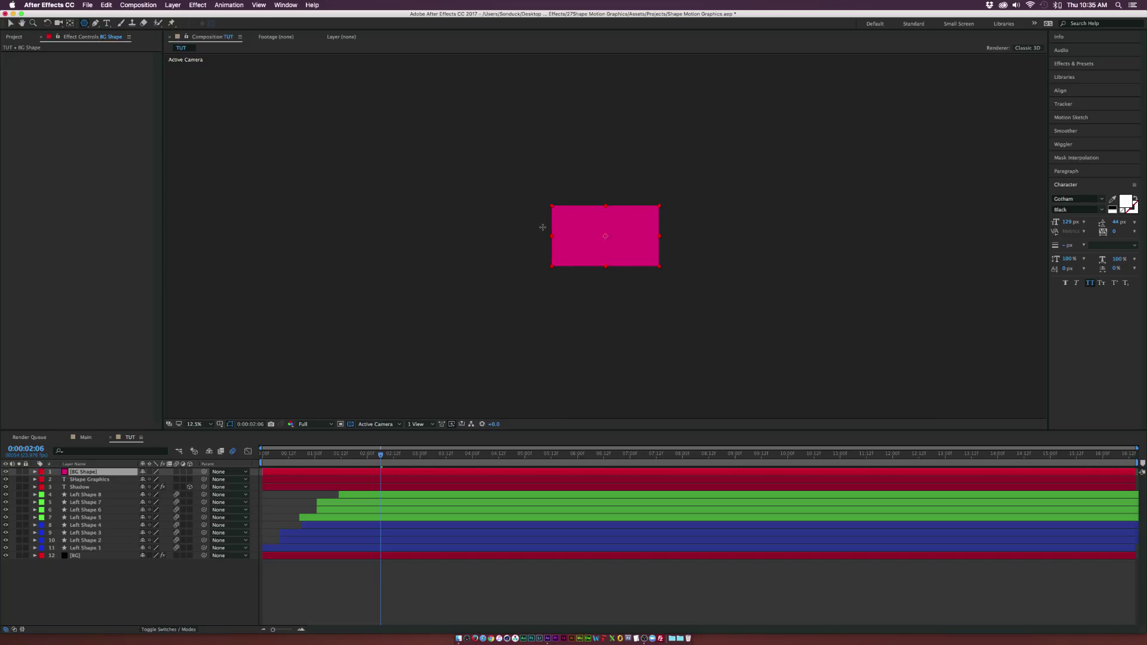
key("period")
mouse_move(606, 235)
left_mouse_down()
mouse_move(624, 159)
mouse_move(638, 170)
mouse_move(616, 158)
left_mouse_up()
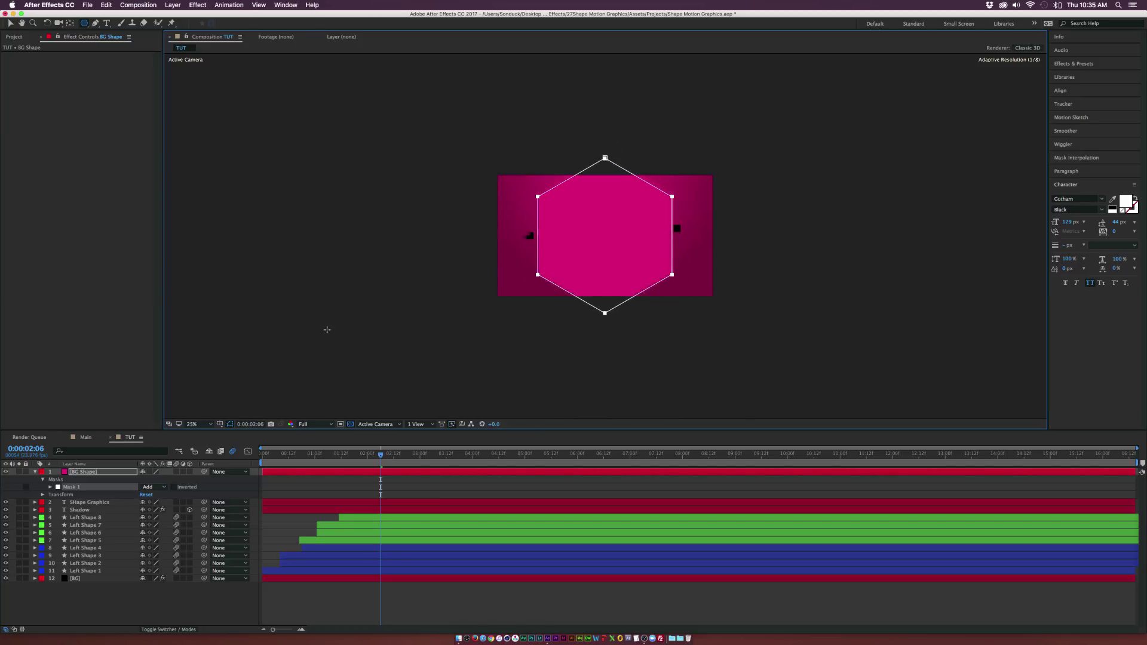
Reshape the hexagon mask symmetrically about its centre, halving its height and widening it past both sides of the composition.
left_click(50, 487)
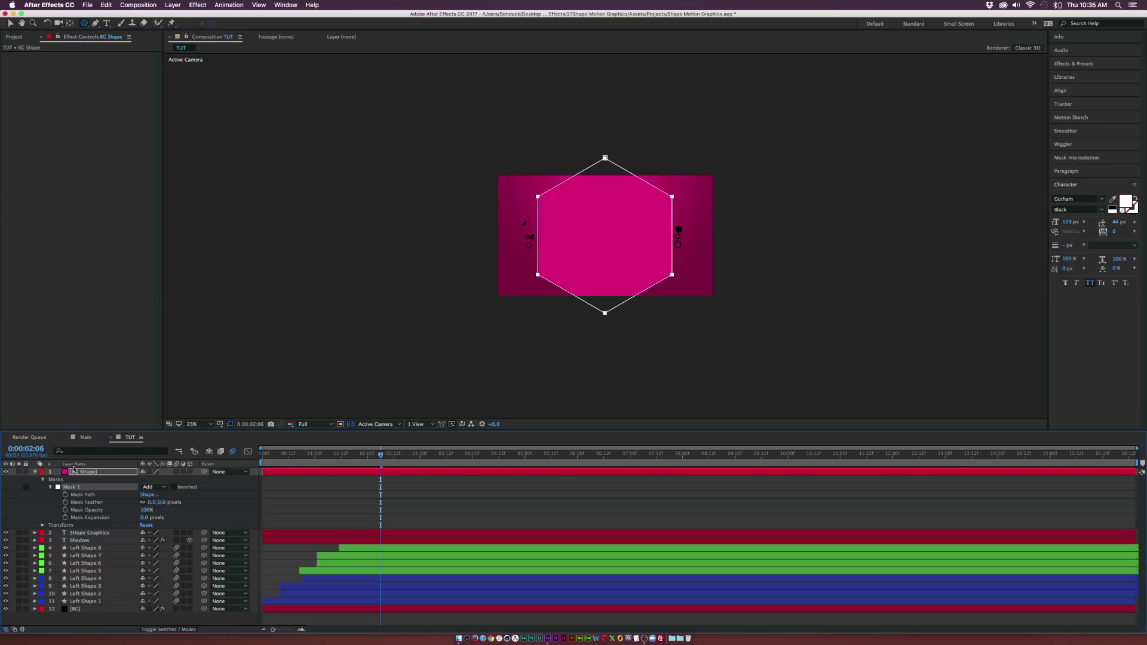
key("period")
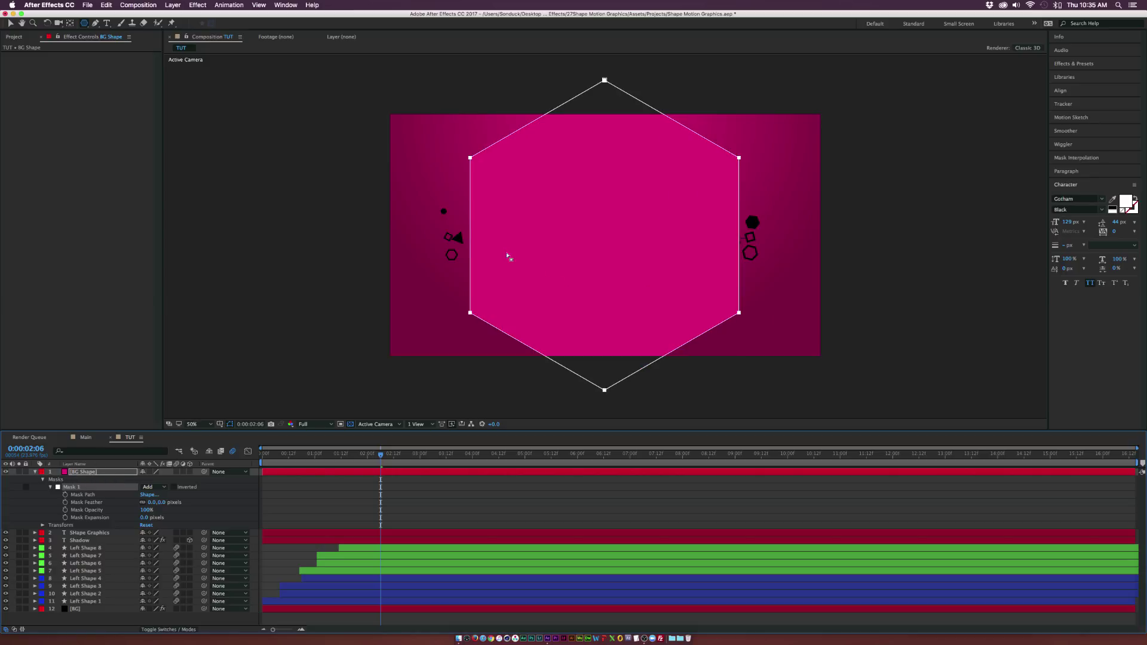
key("super+t")
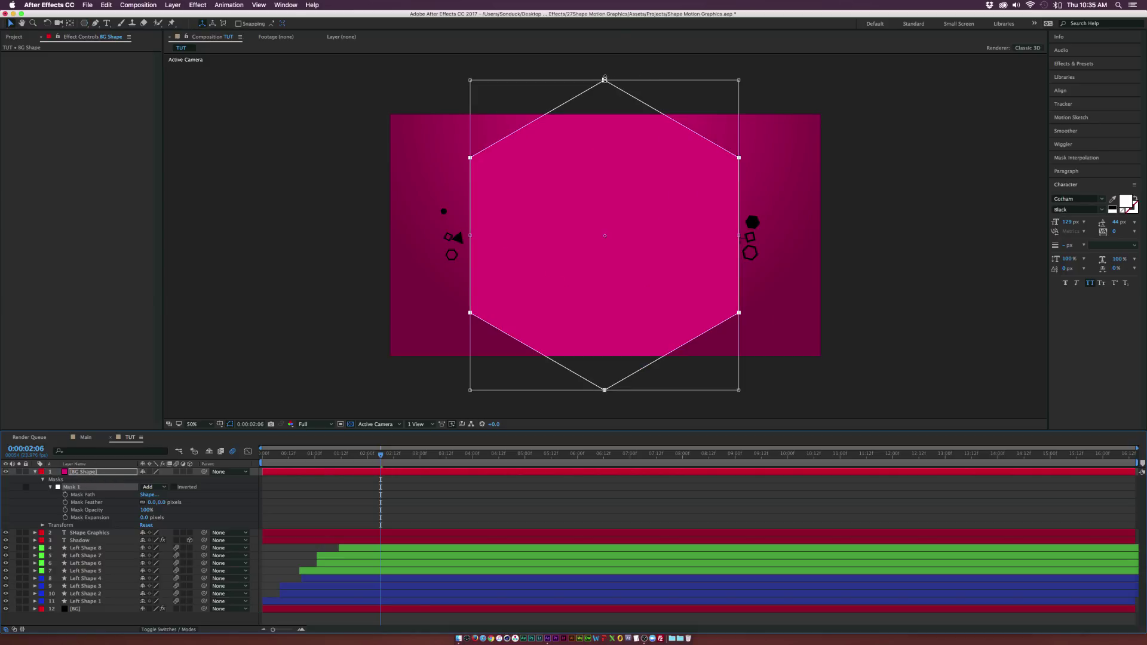
left_click_drag(605, 78, 604, 162)
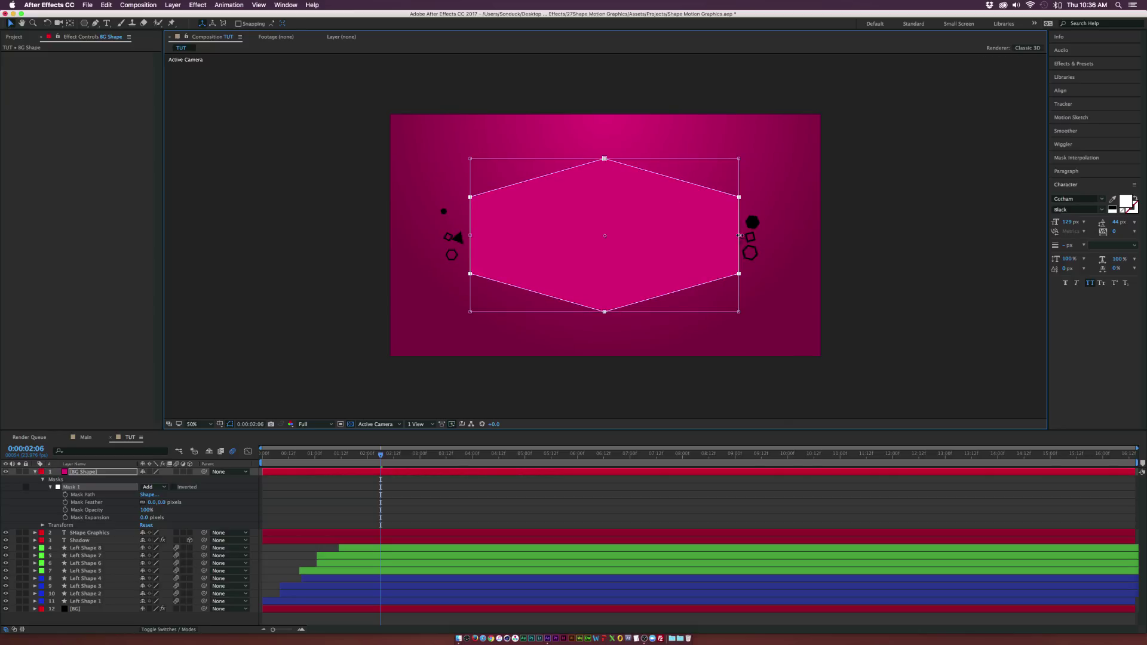
left_click_drag(740, 235, 840, 236)
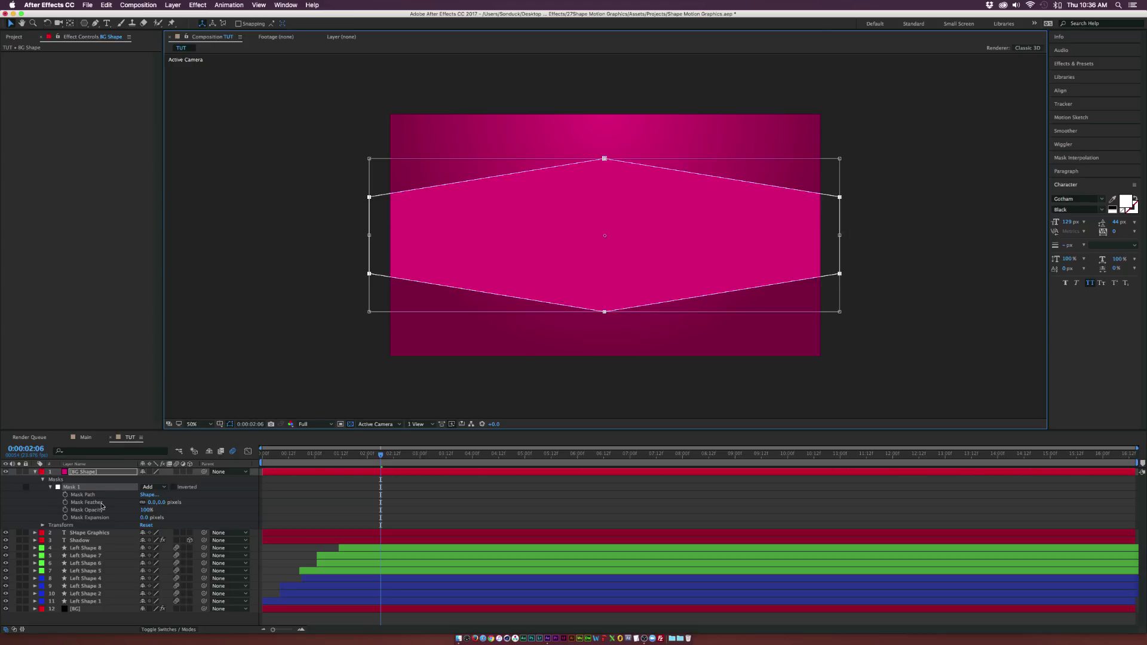
Place the BG Shape layer directly above the BG layer and set its opacity to 26%.
left_click_drag(97, 476, 77, 606)
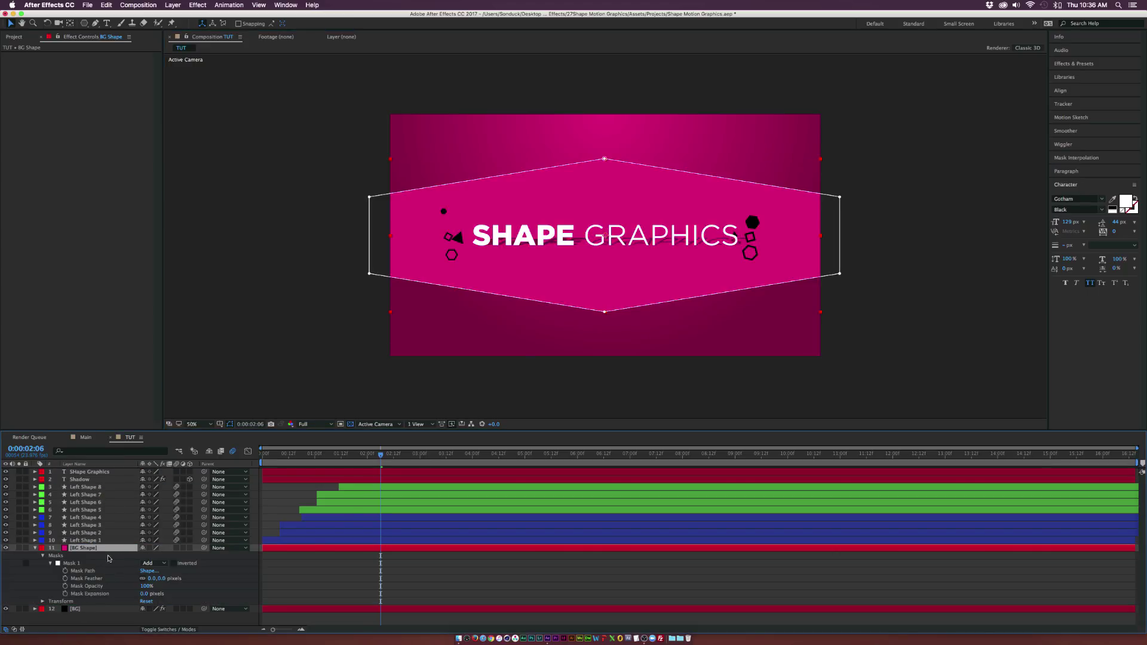
key("t")
left_click_drag(143, 558, 115, 557)
left_click(119, 591)
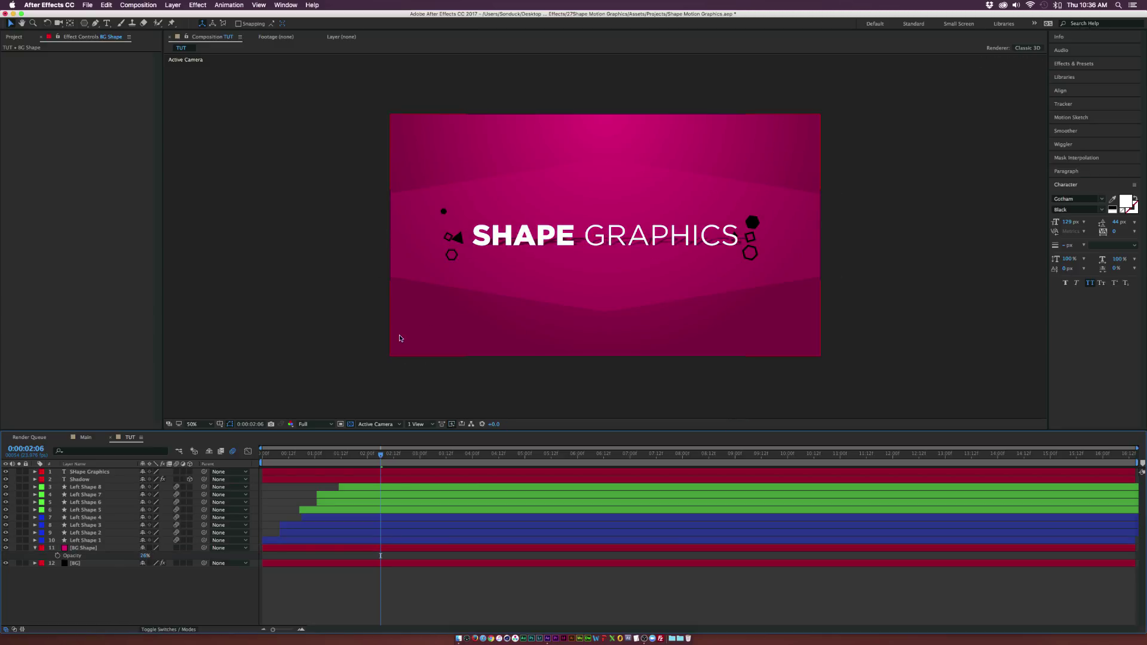
Animate Mask 1's Mask Expansion on BG Shape from about -350 pixels at 0:00:00:00 to 0 pixels at 0:00:01:06.
left_click(34, 548)
left_click(35, 548)
left_click_drag(315, 456, 261, 468)
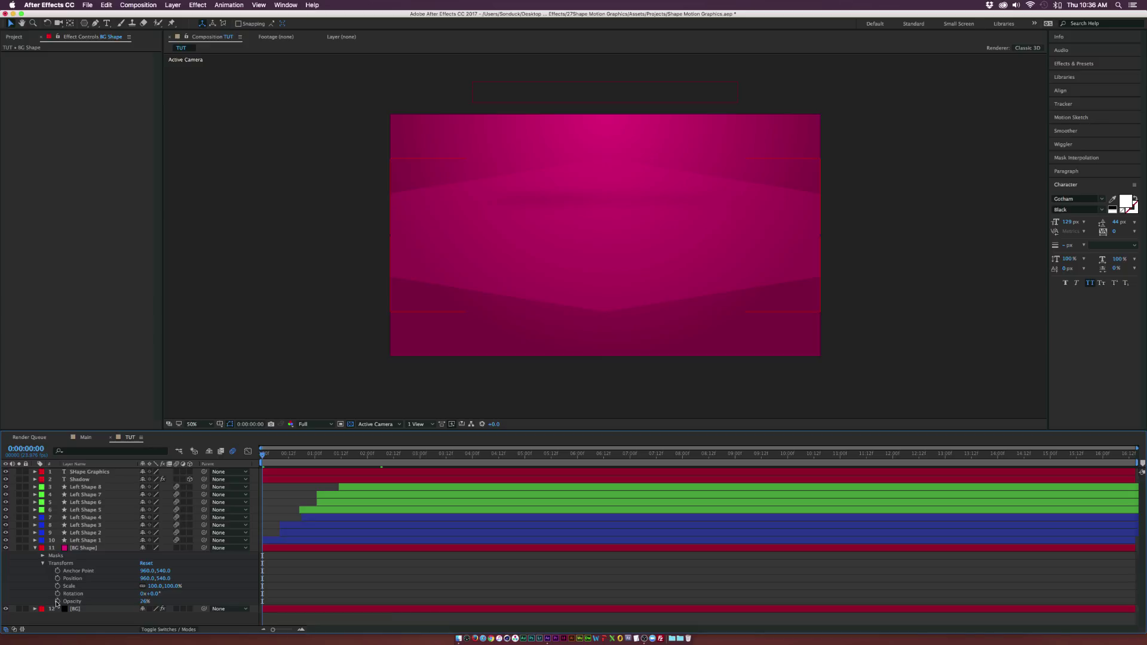
left_click(43, 556)
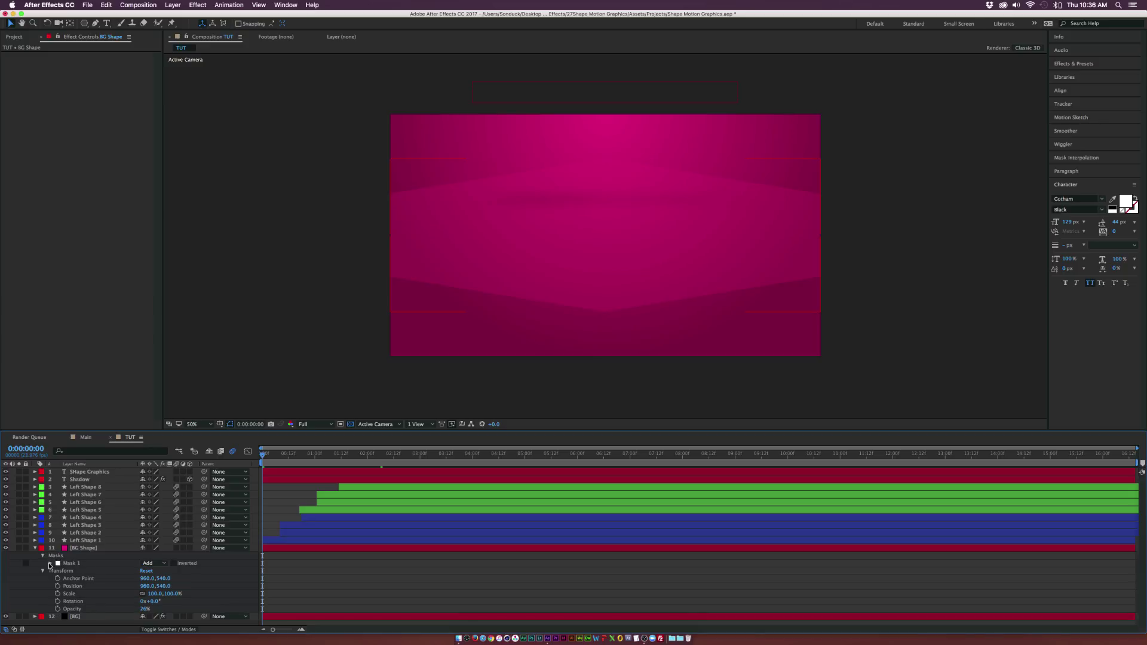
left_click(50, 563)
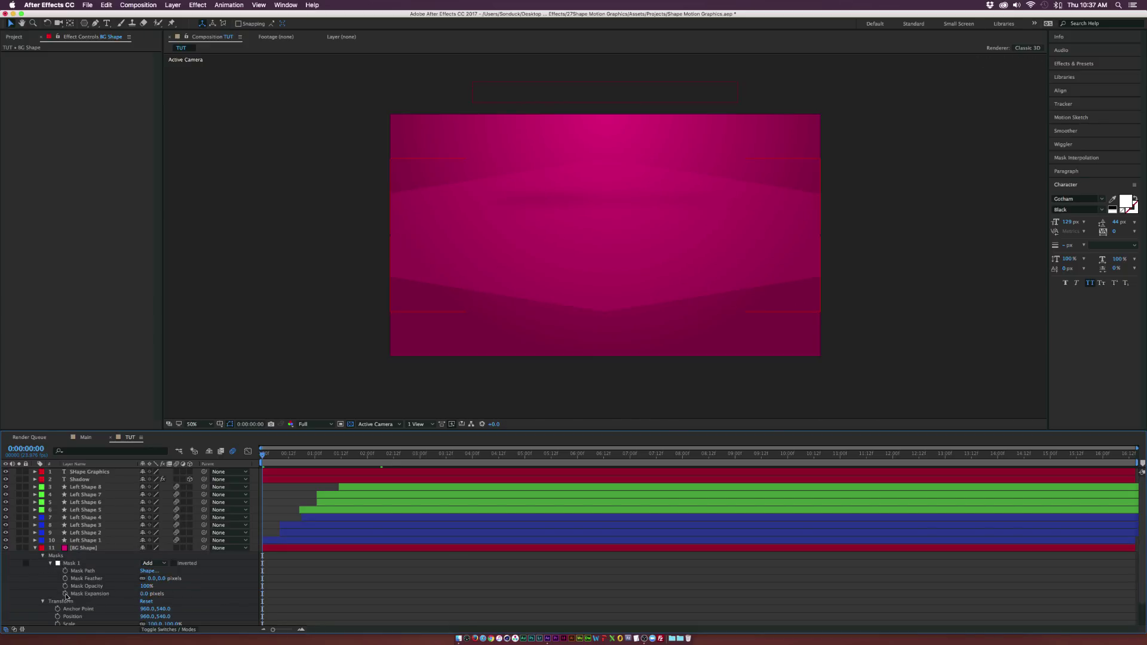
left_click(65, 594)
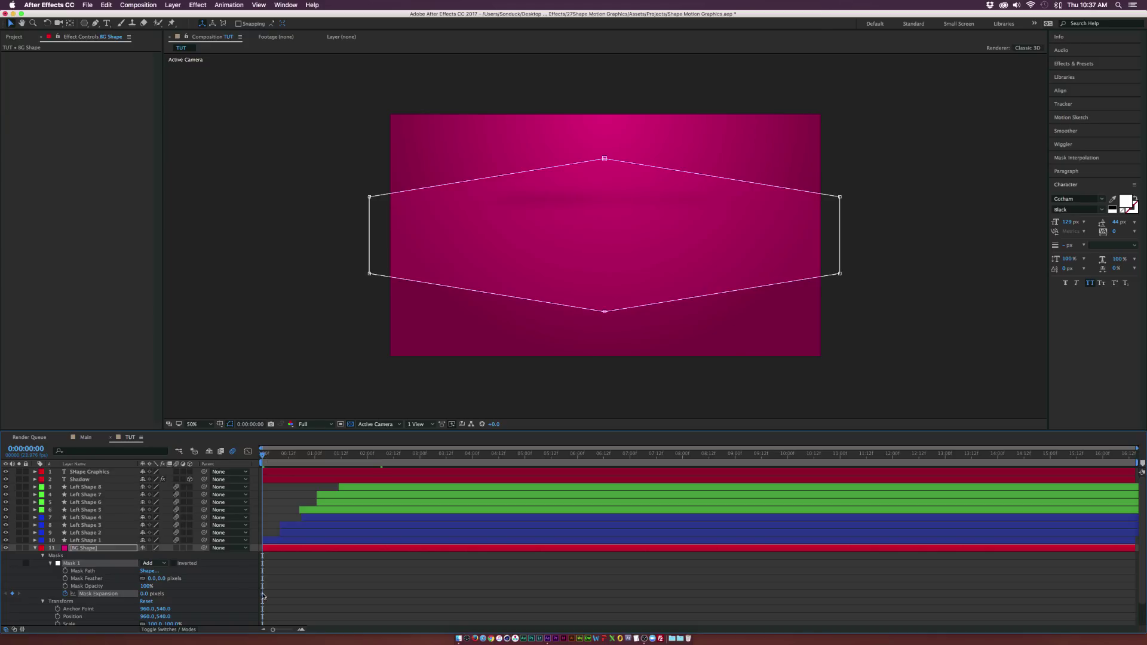
left_click_drag(262, 595, 328, 595)
left_click_drag(148, 594, 37, 599)
left_click_drag(142, 593, 132, 595)
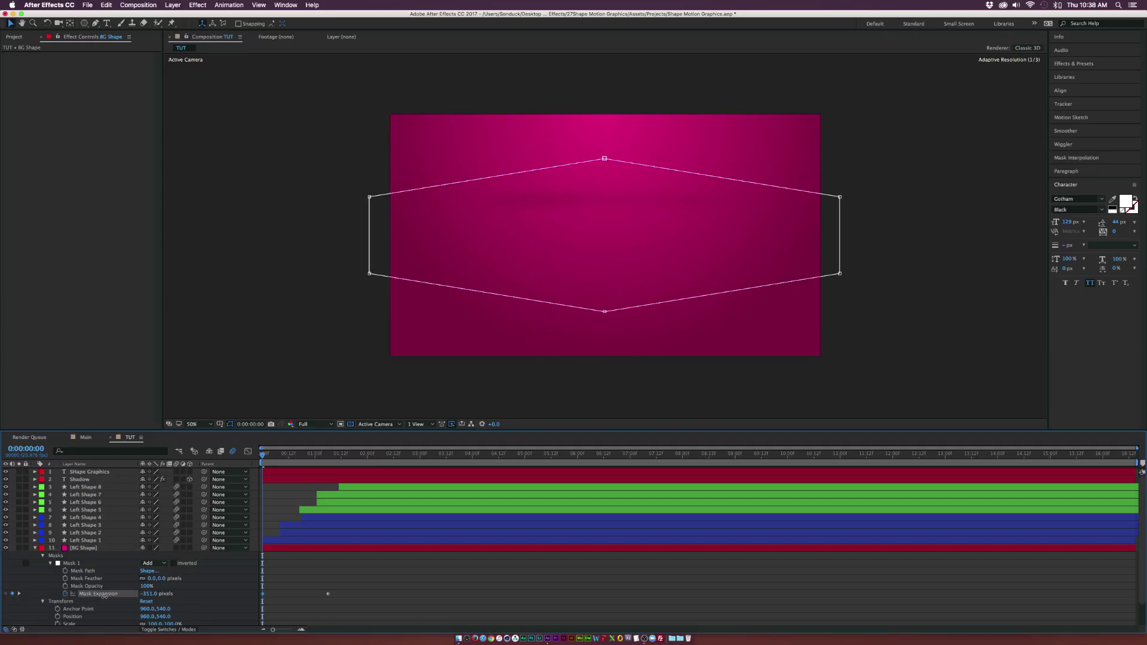
Preview the BG Shape mask animation up to 0:00:01:16 and ease its end keyframe at 0:00:01:06.
left_click(90, 548)
left_click_drag(268, 456, 300, 603)
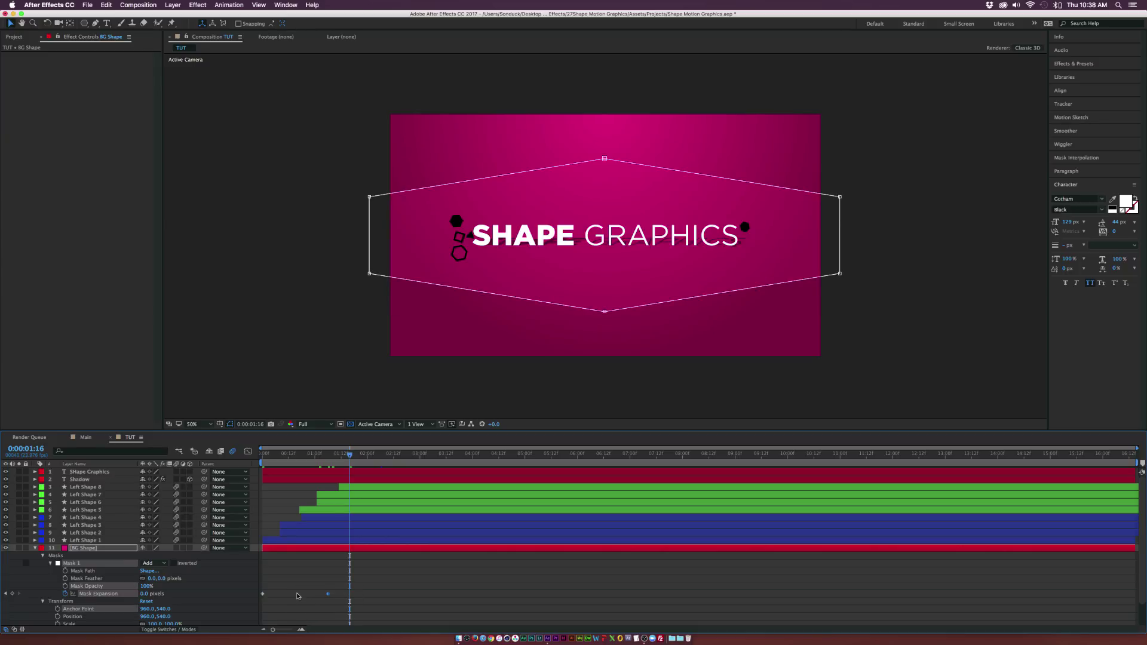
Collapse the BG Shape layer's properties and duplicate the layer.
left_click(34, 548)
left_click(82, 550)
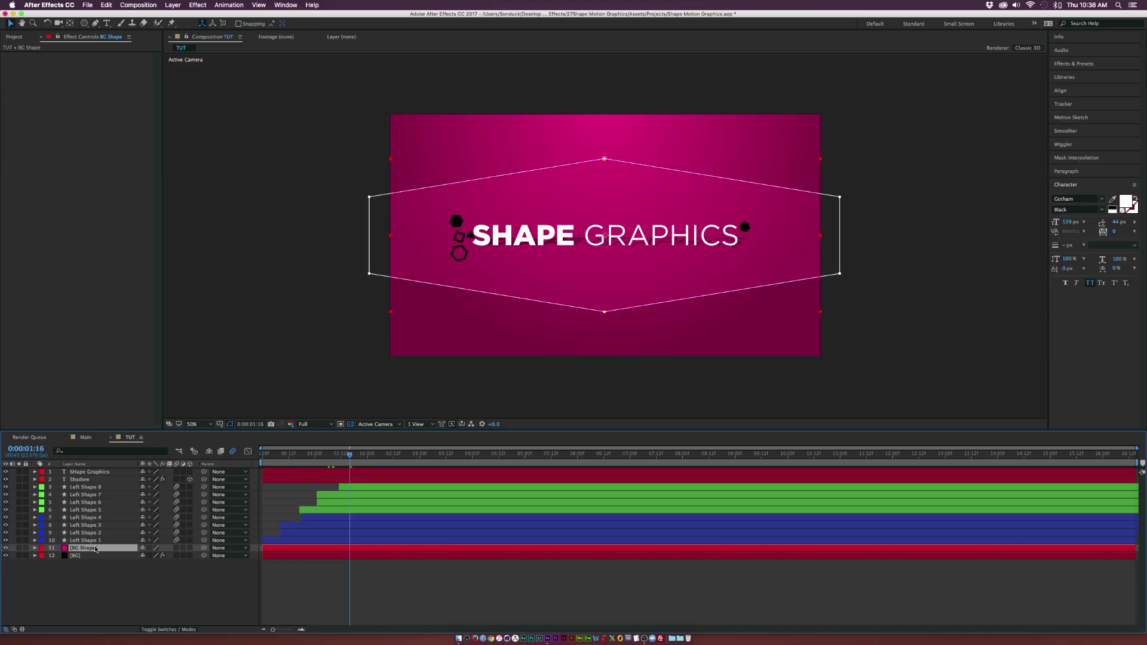
key("super+d")
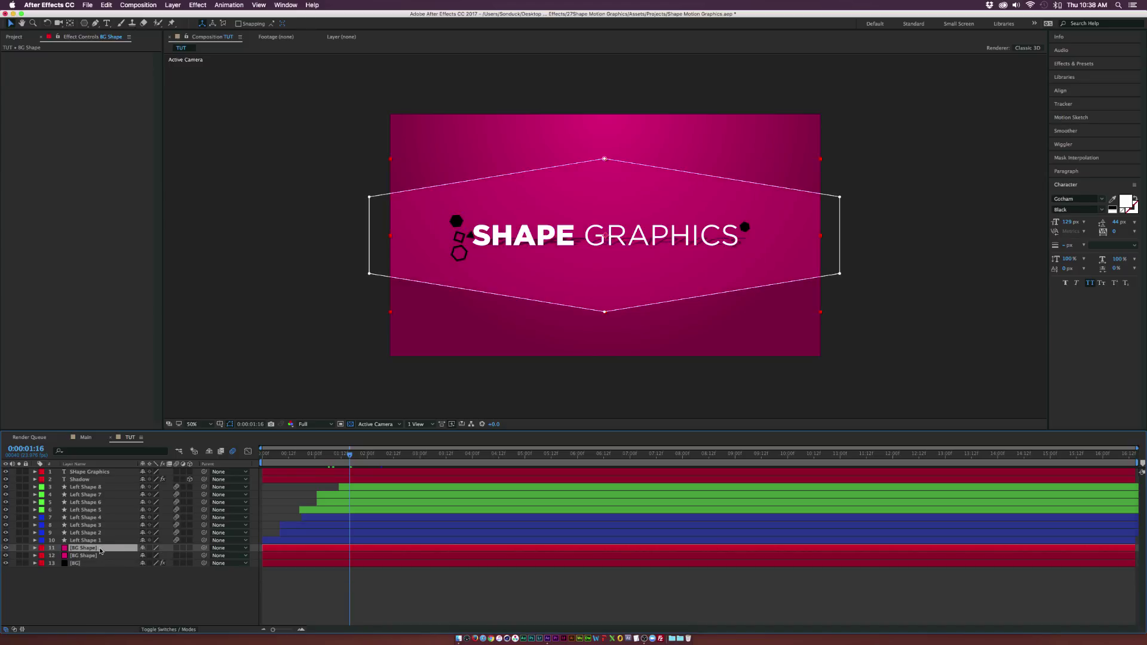
Duplicate Mask 1 on the lower BG Shape layer and set the copied mask's mode to Subtract.
left_click(86, 555)
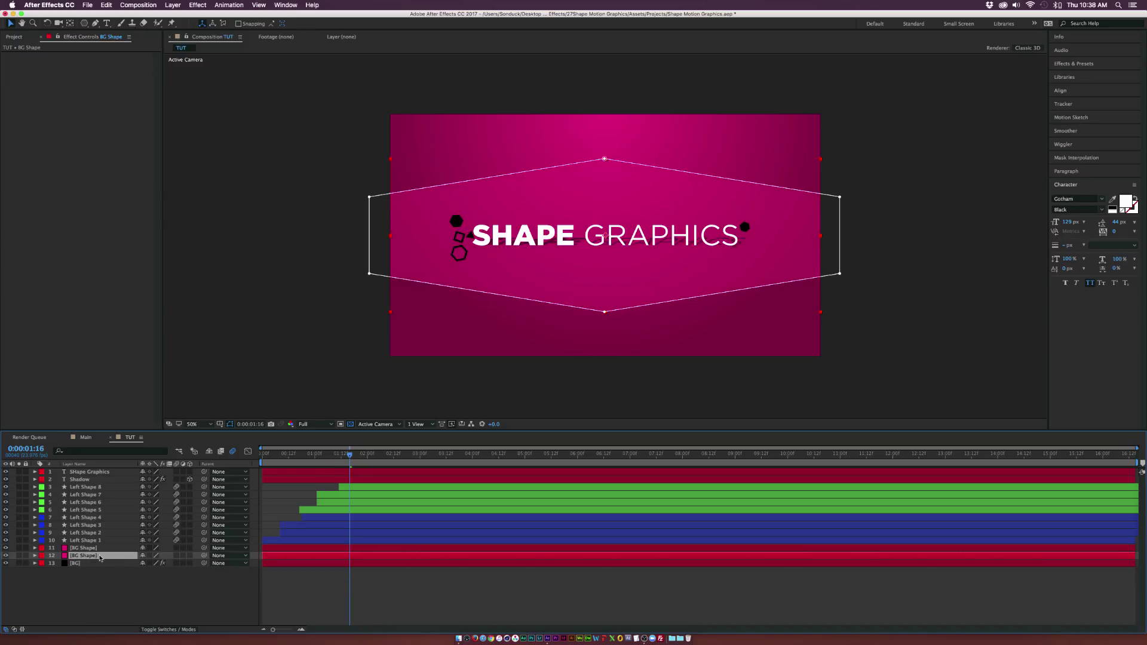
left_click(35, 556)
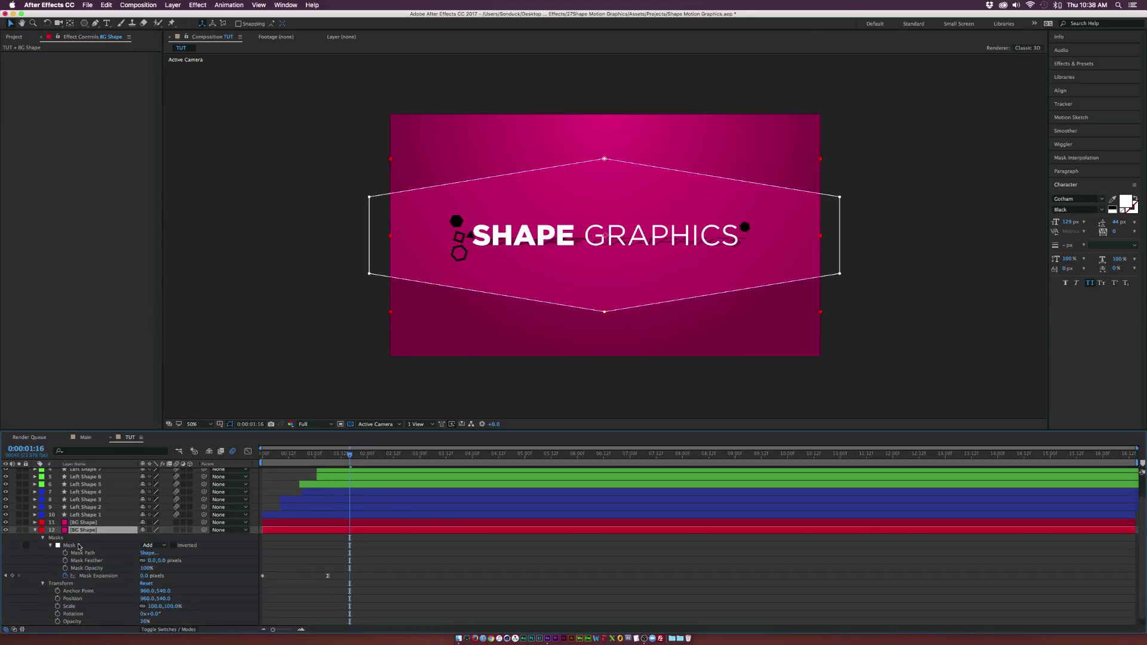
left_click(78, 546)
key("super+d")
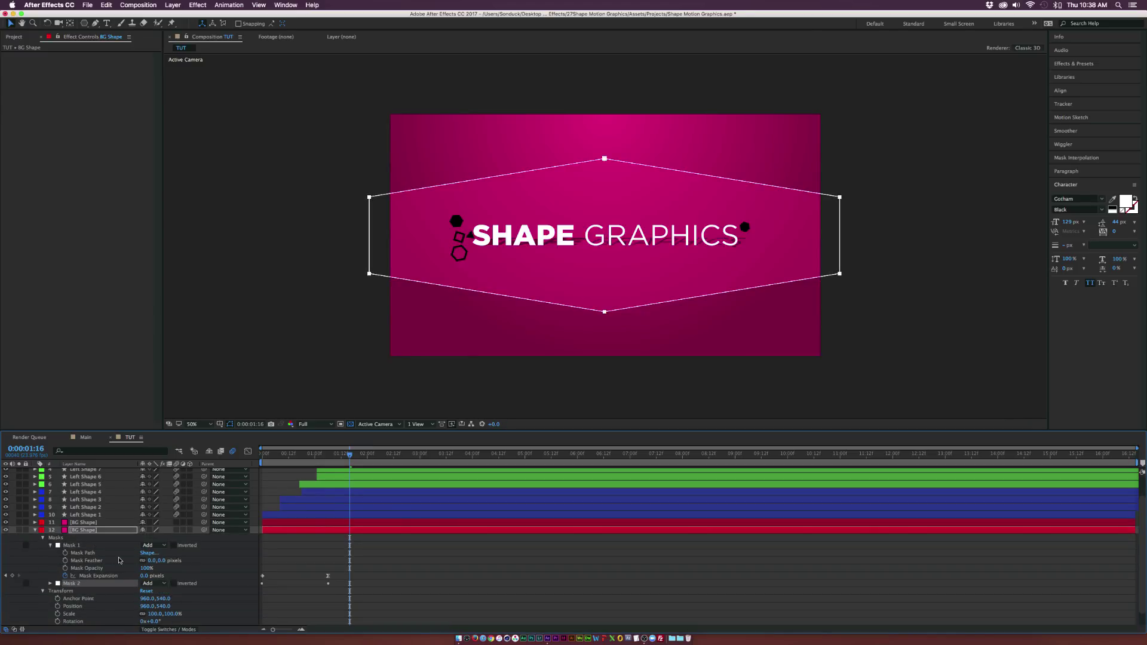
left_click(153, 584)
left_click(155, 591)
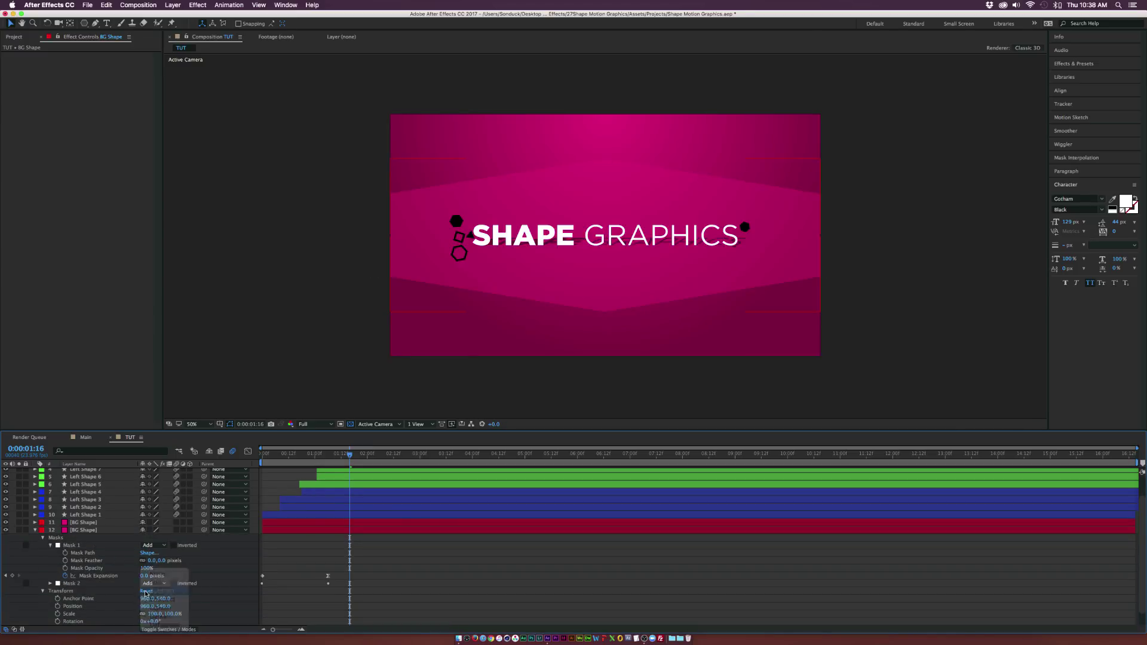
Set Mask 2's Mask Expansion to -72 pixels at 0:00:01:06 to leave a thin hexagonal outline.
left_click(51, 584)
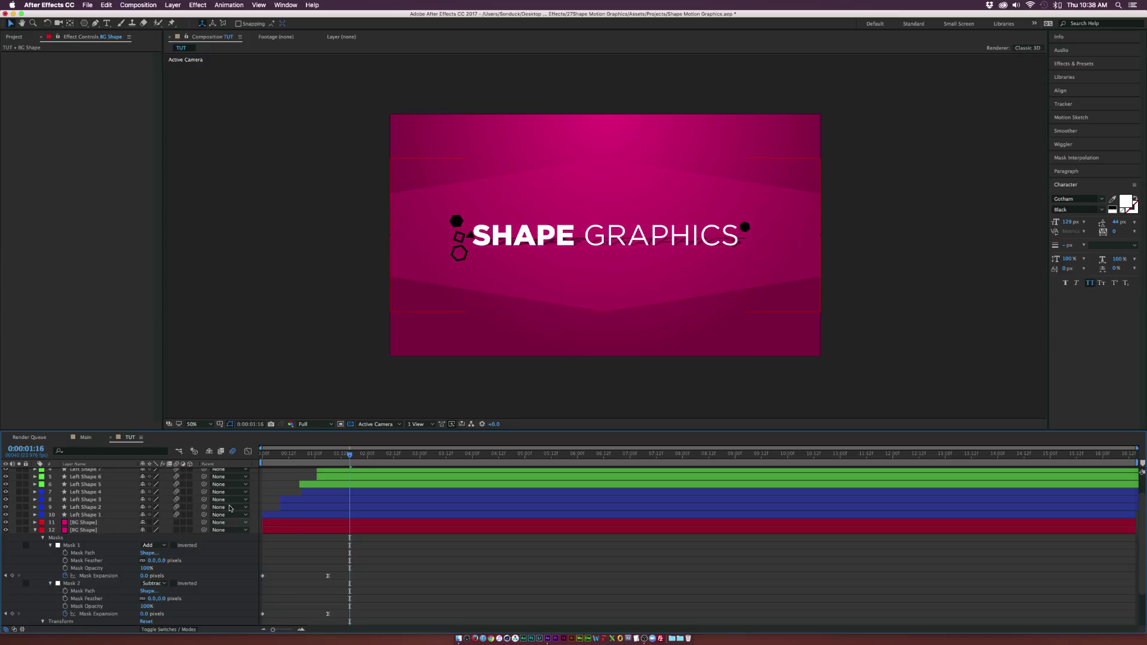
left_click_drag(350, 456, 328, 460)
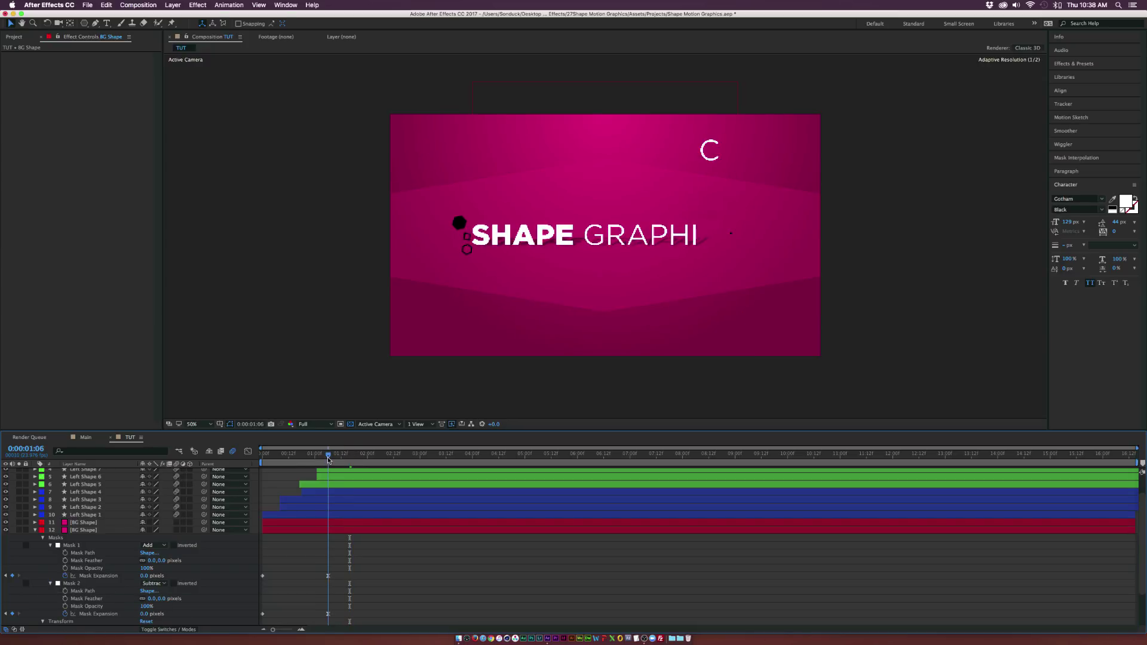
mouse_move(143, 614)
left_mouse_down()
mouse_move(165, 615)
mouse_move(100, 618)
left_mouse_up()
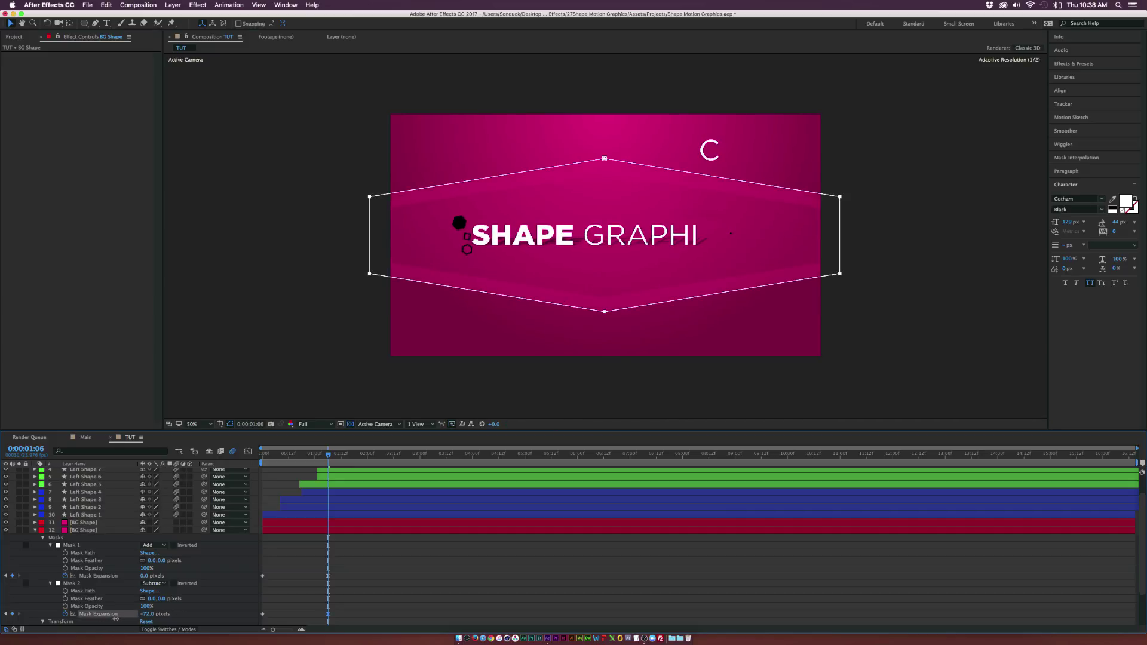
left_click(227, 604)
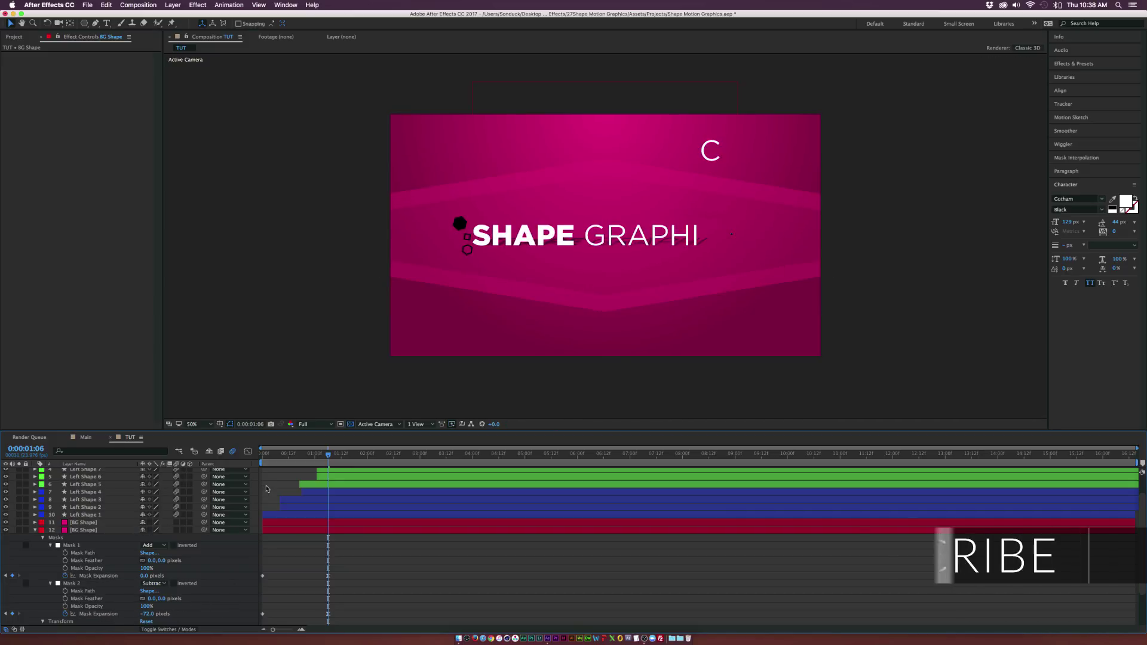
Shift the upper BG Shape layer later to start at about 0:00:00:14 and preview the background animation.
mouse_move(328, 455)
left_mouse_down()
mouse_move(269, 463)
mouse_move(310, 463)
left_mouse_up()
left_click(299, 522)
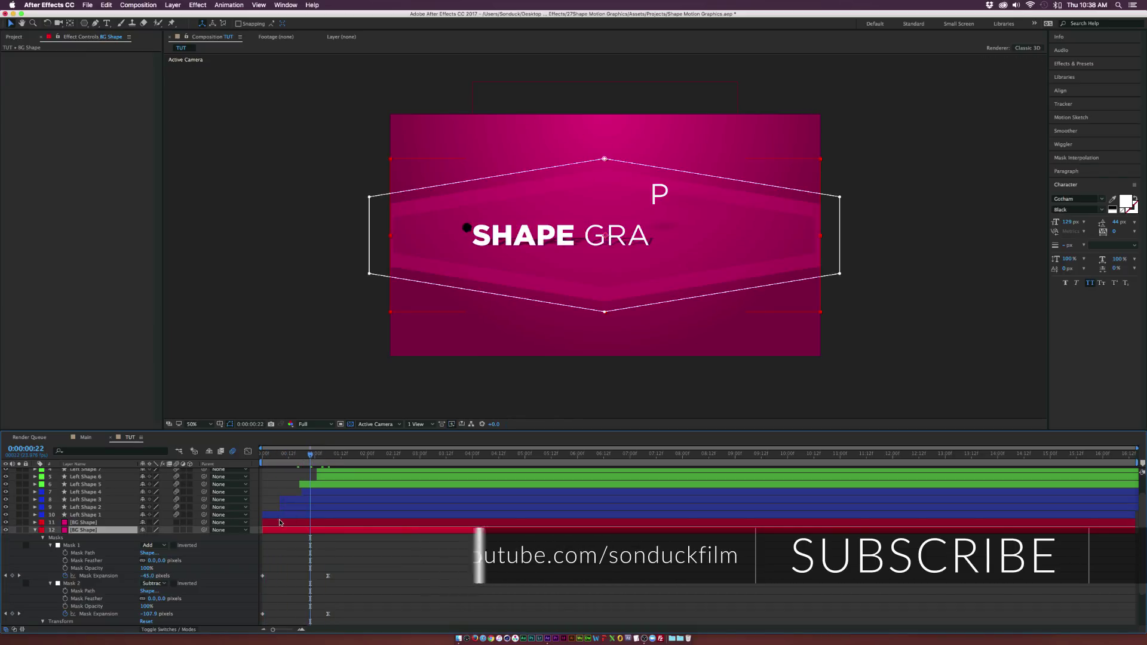
left_click_drag(281, 522, 311, 523)
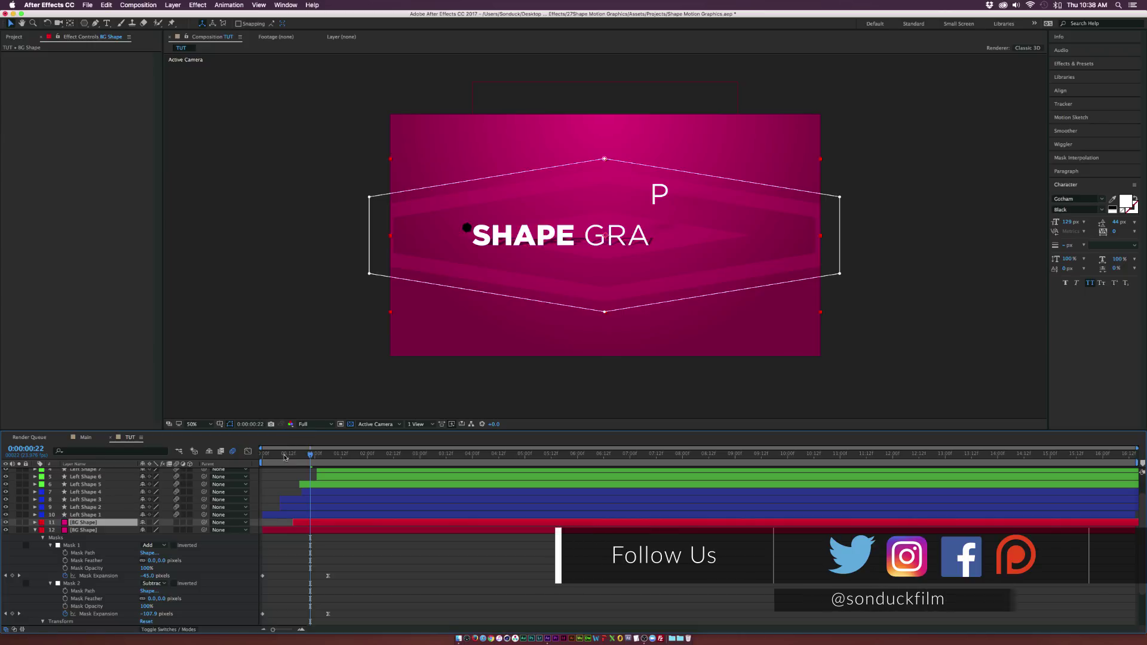
left_click_drag(284, 459, 353, 461)
key("space")
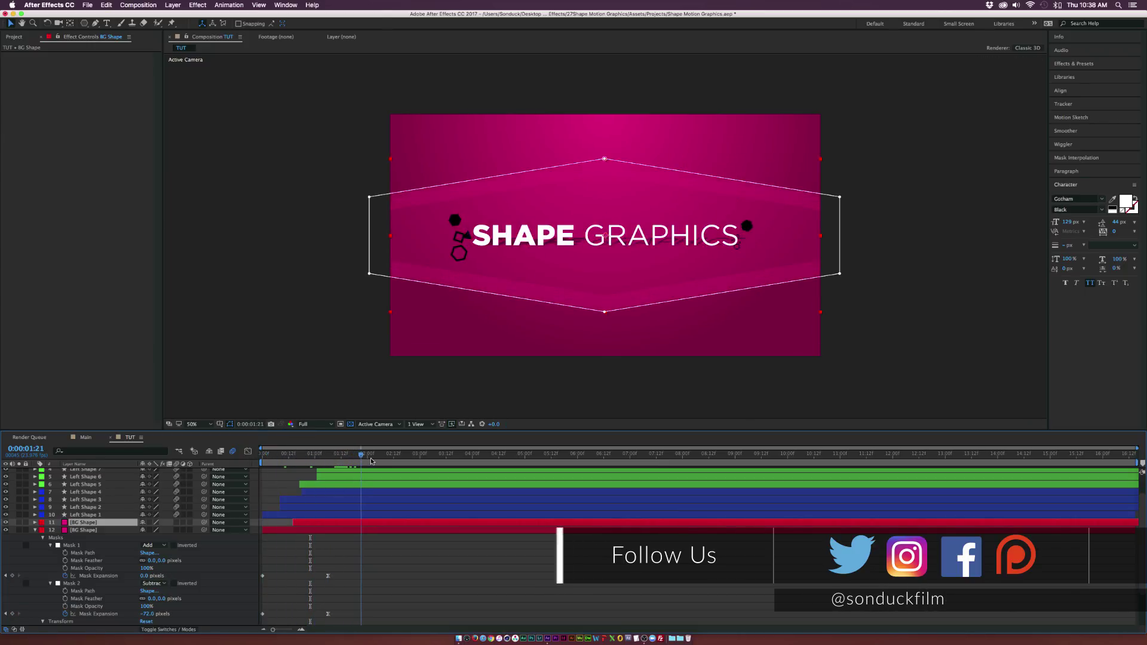
left_click(399, 548)
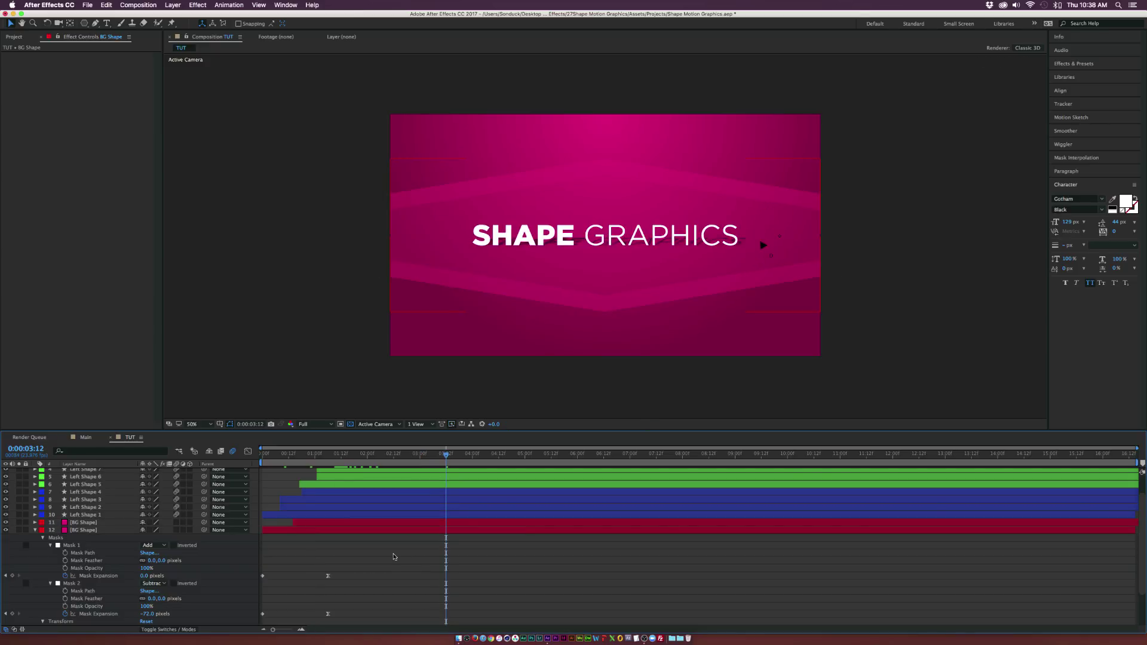
Collapse all layer properties and enable motion blur on both BG Shape layers and the Shape Graphics and Shadow text layers.
key("super+a")
key("u")
key("u")
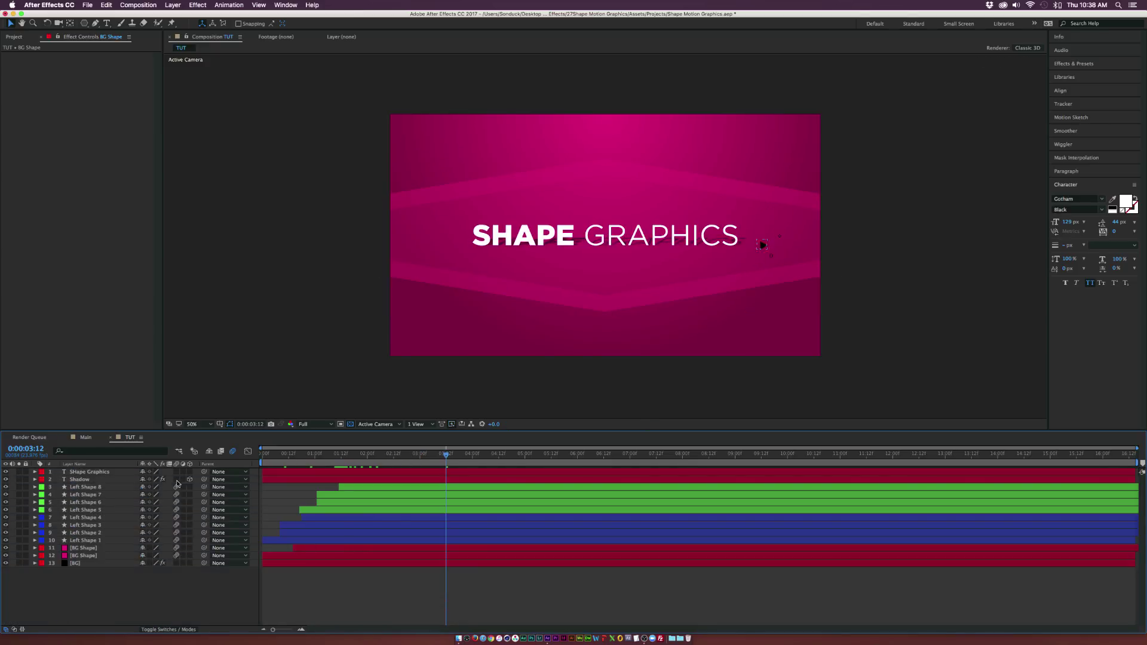
left_click_drag(177, 472, 180, 517)
Preview the finished TUT composition, and play the rendered TUT.mov from the Elements folder in Finder.
left_click_drag(380, 464, 317, 469)
key("space")
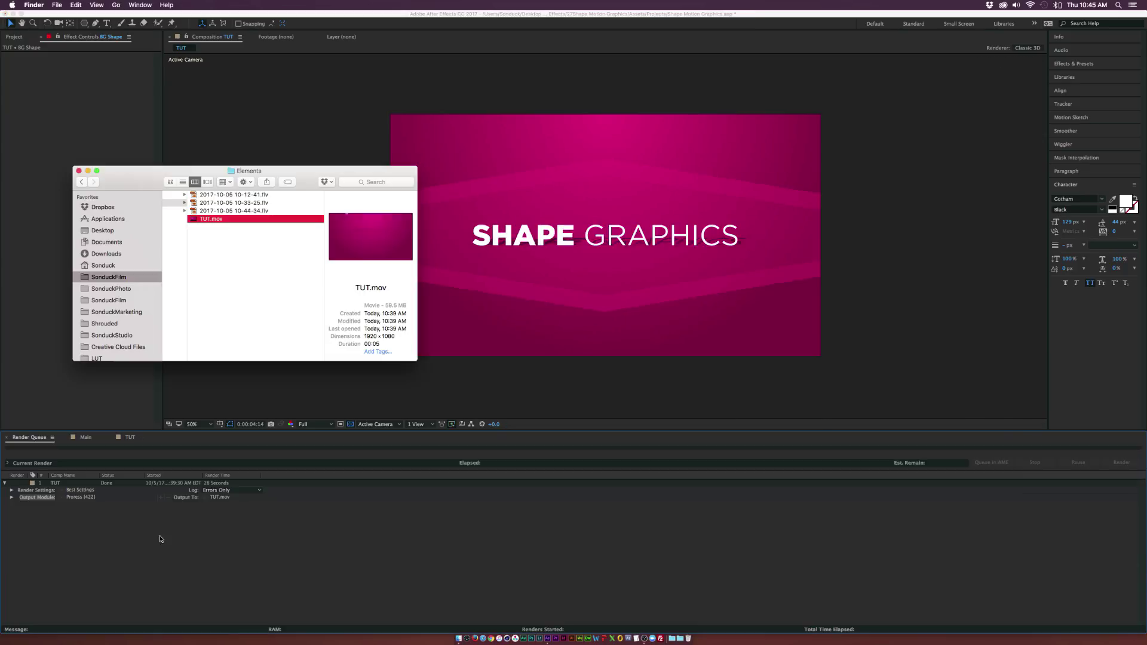
key("space")
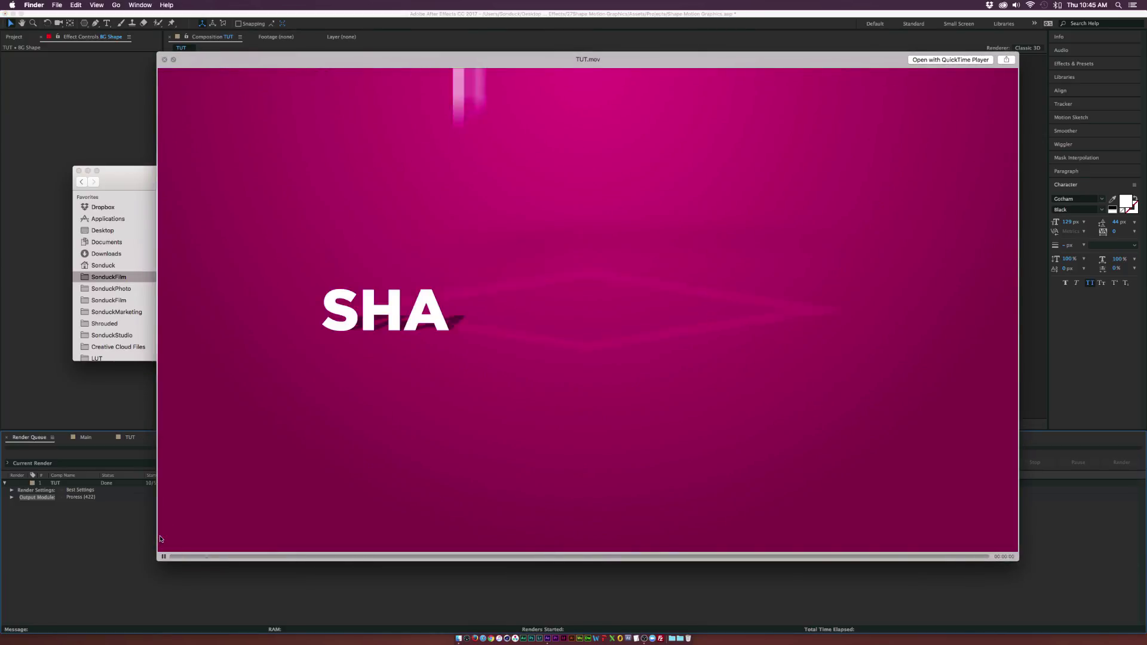